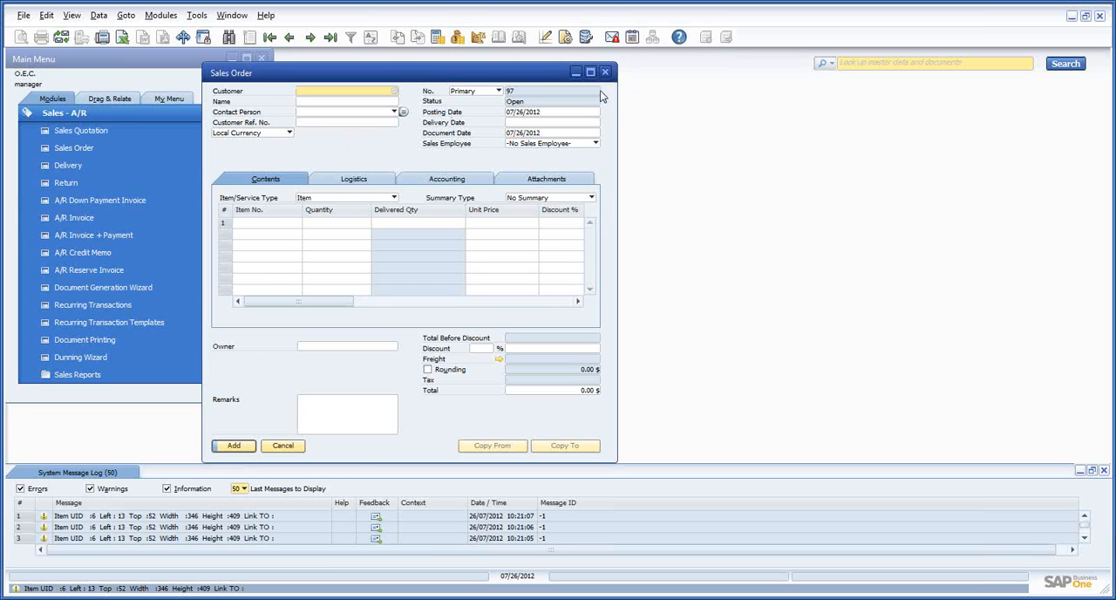
Widen the Sales Order window and add a new tab item to the form with APP Customizer
{"action": "left_click_drag", "start_coordinate": [617, 103], "coordinate": [790, 111]}
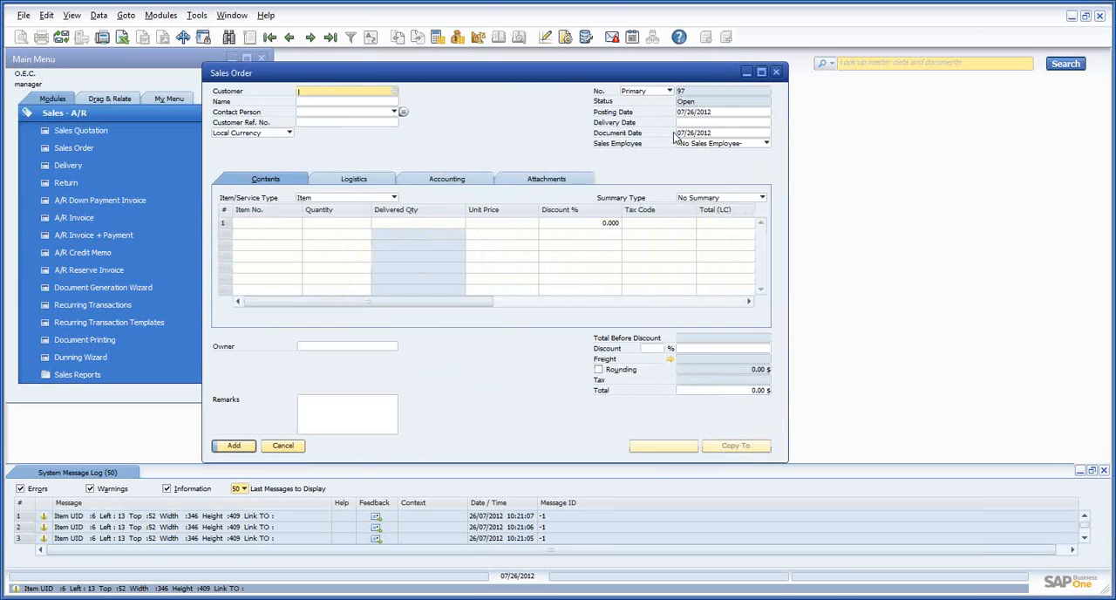
{"action": "right_click", "coordinate": [511, 180]}
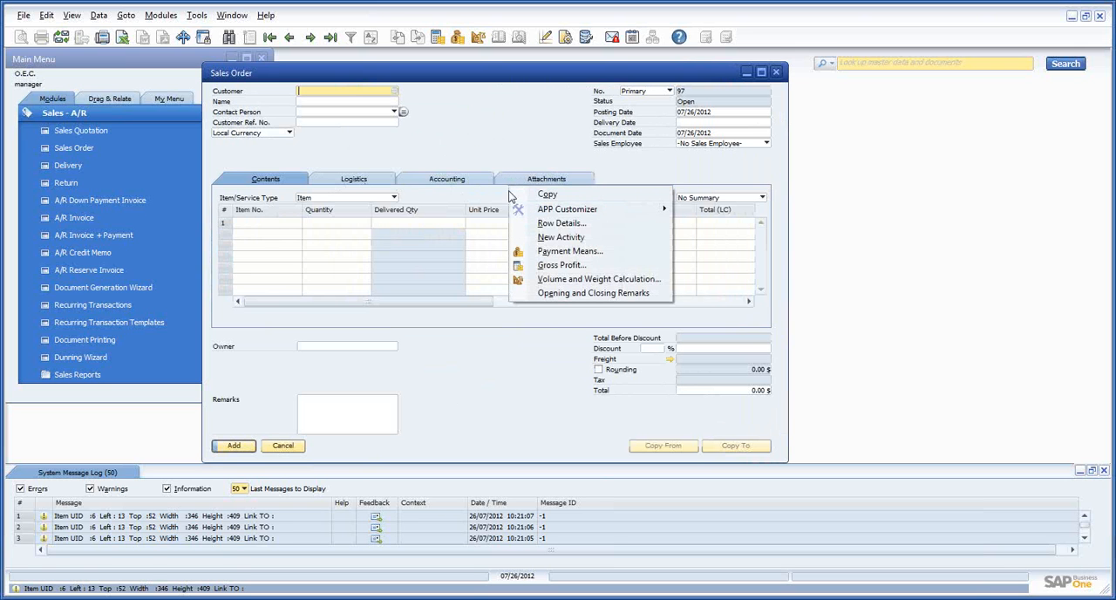
{"action": "mouse_move", "coordinate": [545, 212]}
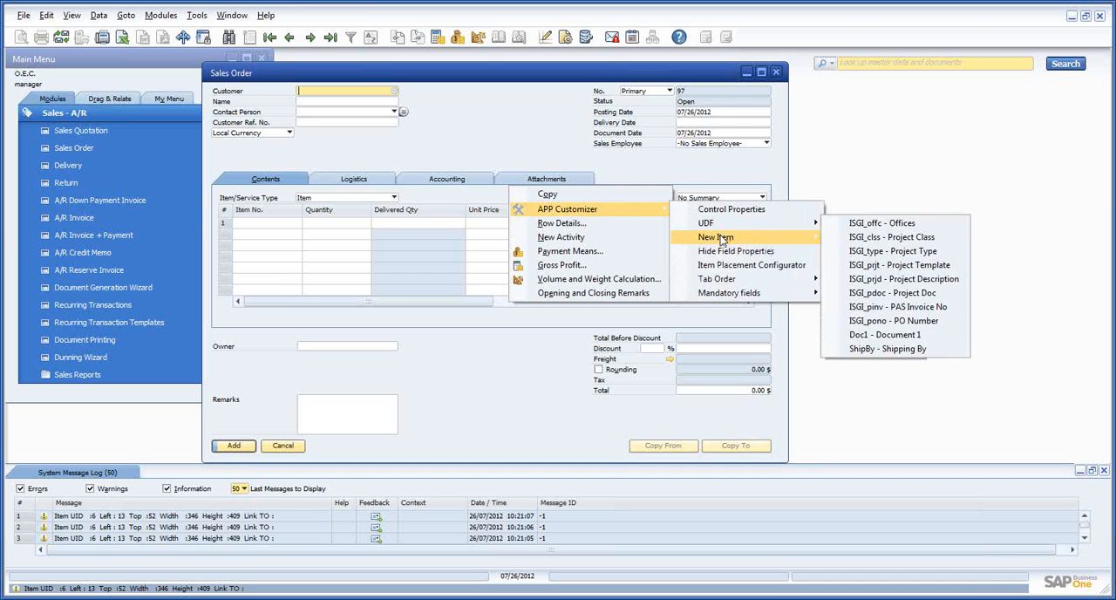
{"action": "mouse_move", "coordinate": [720, 239]}
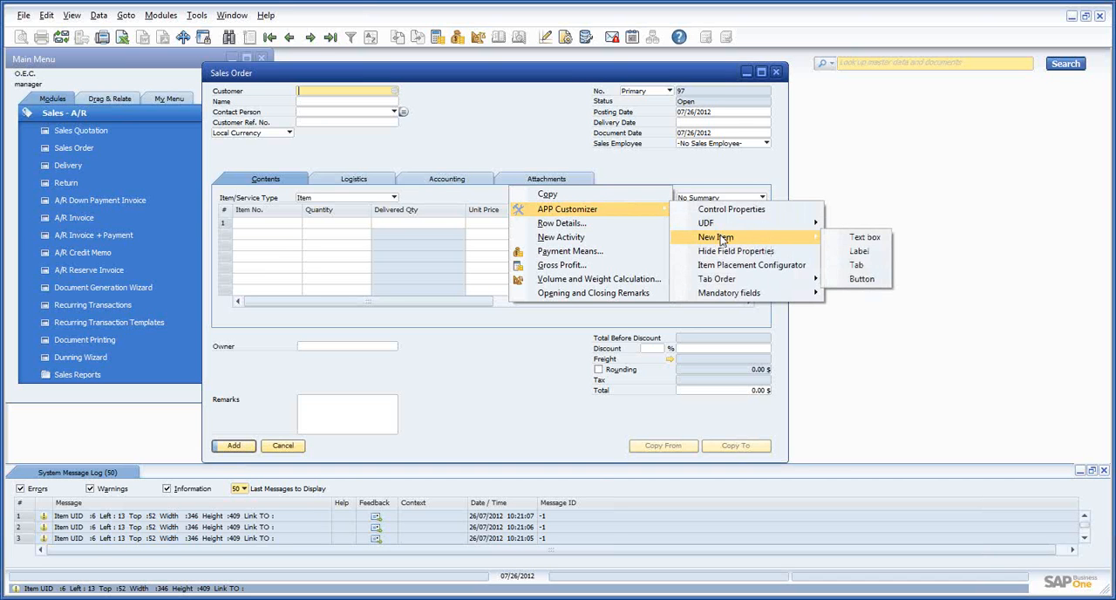
{"action": "left_click", "coordinate": [857, 266]}
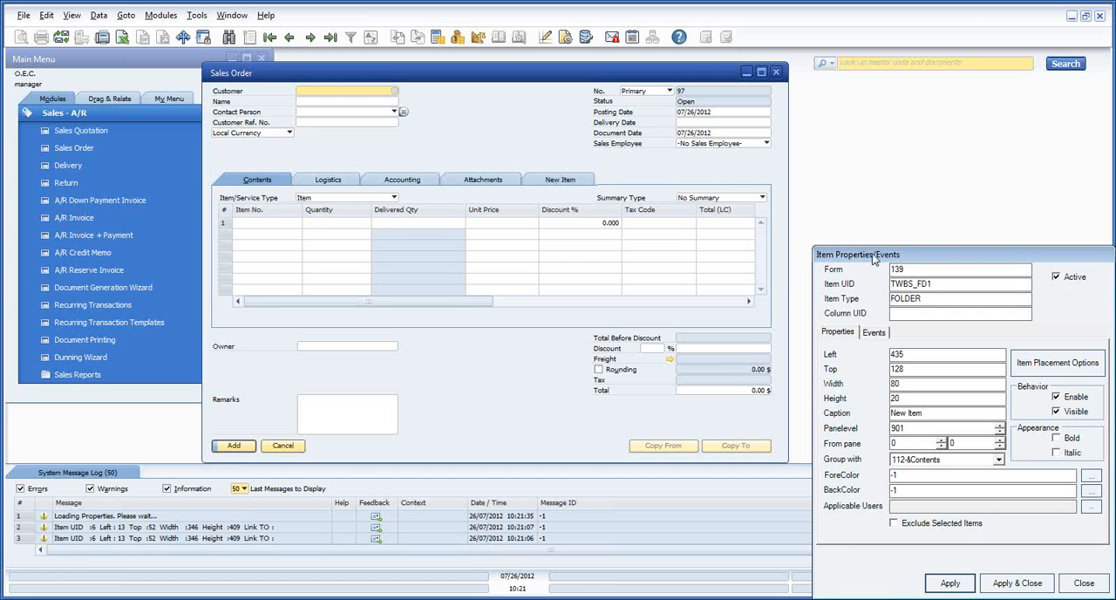
Set the new tab's caption to Sales Info and apply the change
{"action": "left_click_drag", "start_coordinate": [873, 258], "coordinate": [688, 102]}
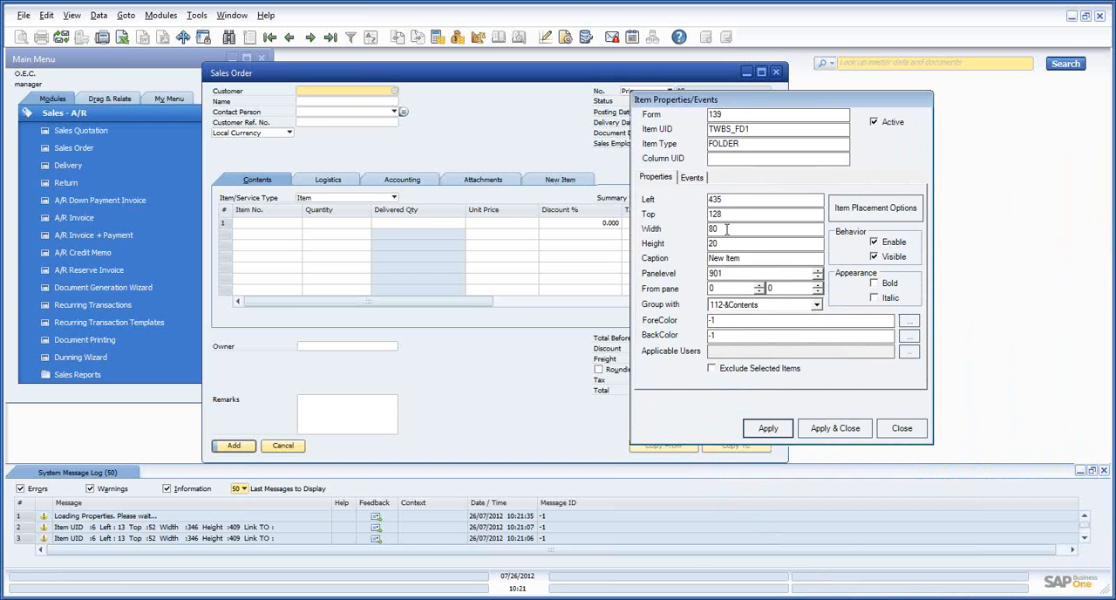
{"action": "left_click_drag", "start_coordinate": [750, 259], "coordinate": [692, 252]}
{"action": "type", "text": "Sales Info"}
{"action": "left_click", "coordinate": [850, 433]}
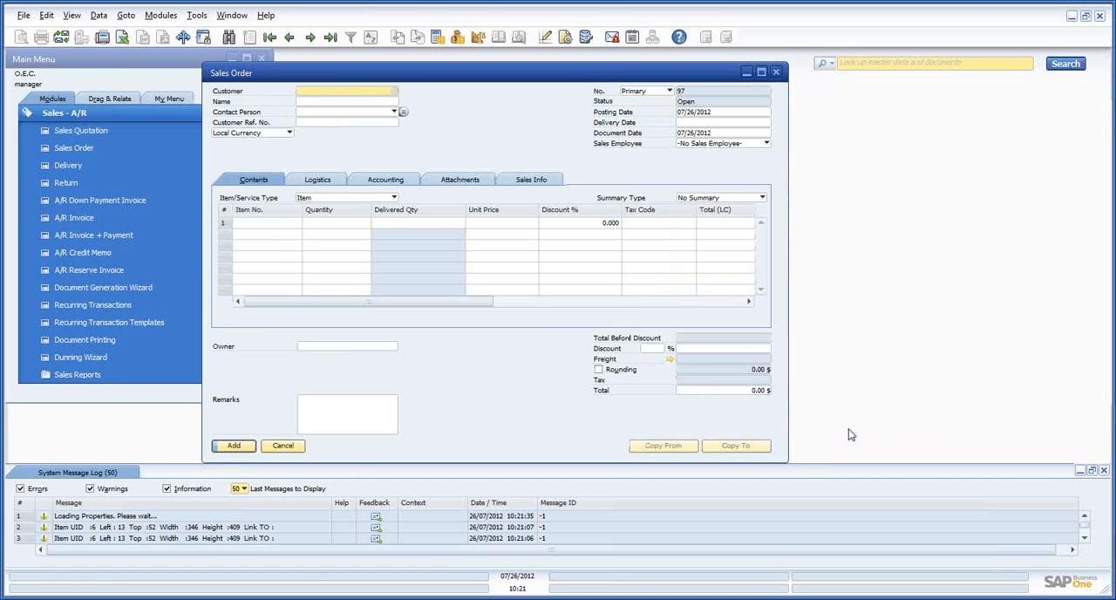
Open the item placement options from the control properties of the Sales Info tab
{"action": "right_click", "coordinate": [527, 183]}
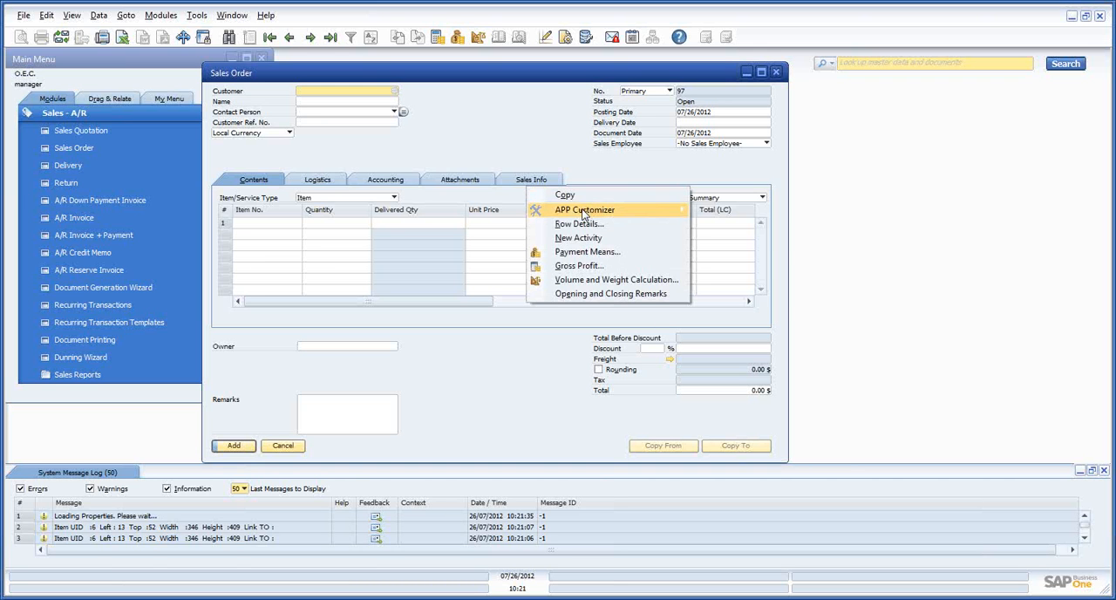
{"action": "mouse_move", "coordinate": [582, 214]}
{"action": "left_click", "coordinate": [725, 211]}
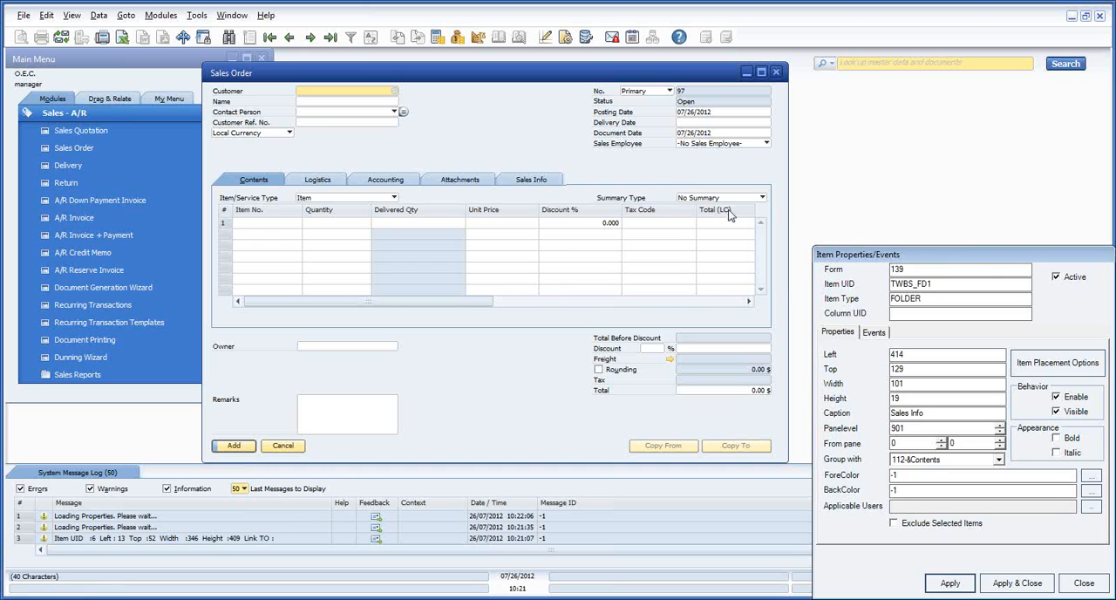
{"action": "left_click_drag", "start_coordinate": [912, 257], "coordinate": [590, 189]}
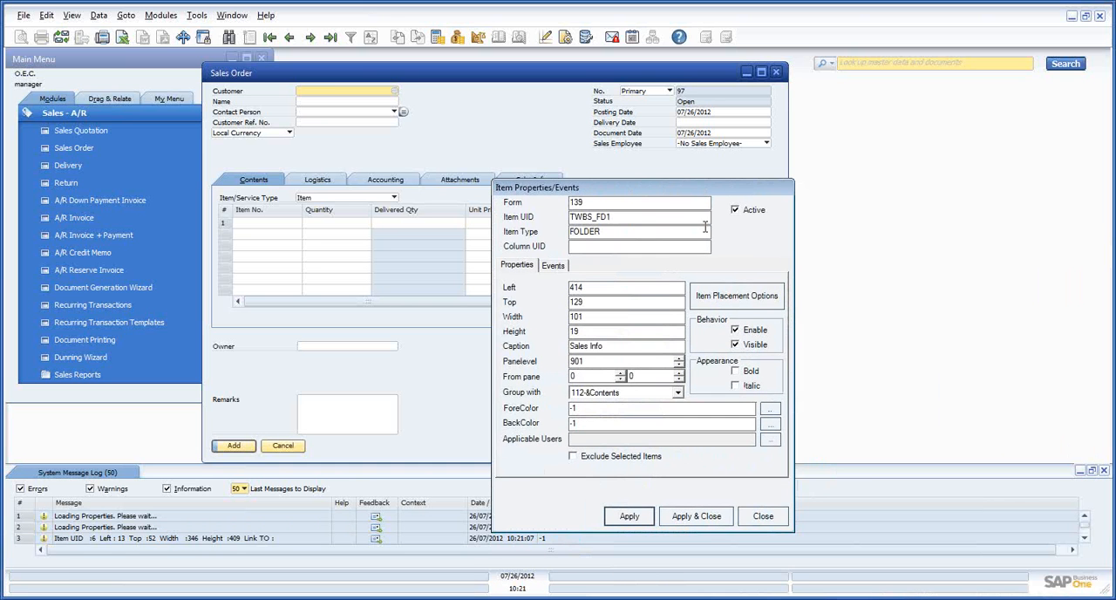
{"action": "left_click", "coordinate": [734, 296]}
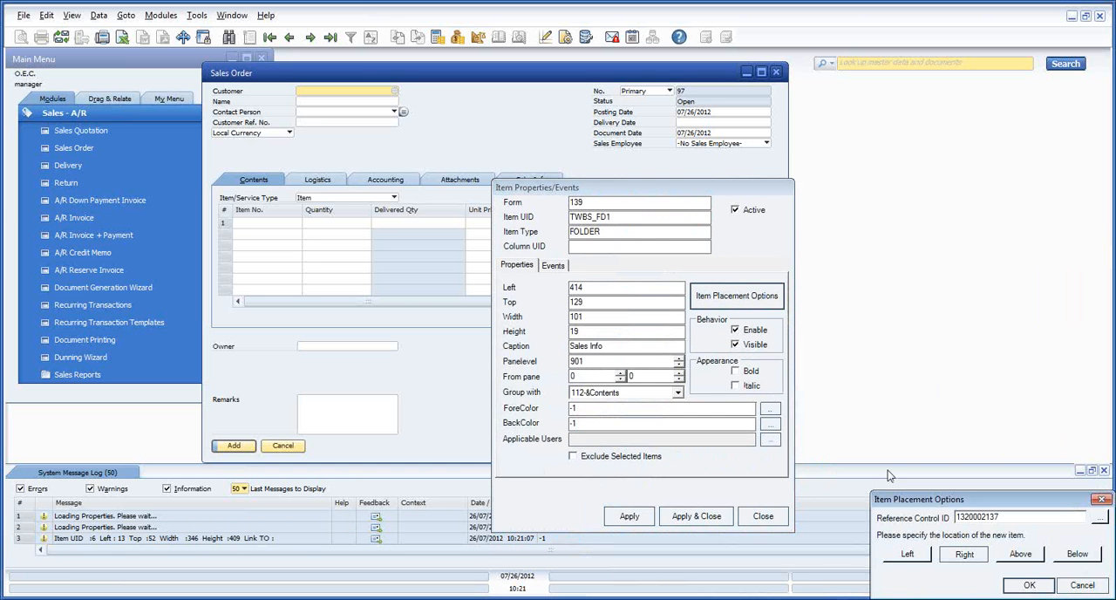
{"action": "left_click_drag", "start_coordinate": [896, 500], "coordinate": [542, 314]}
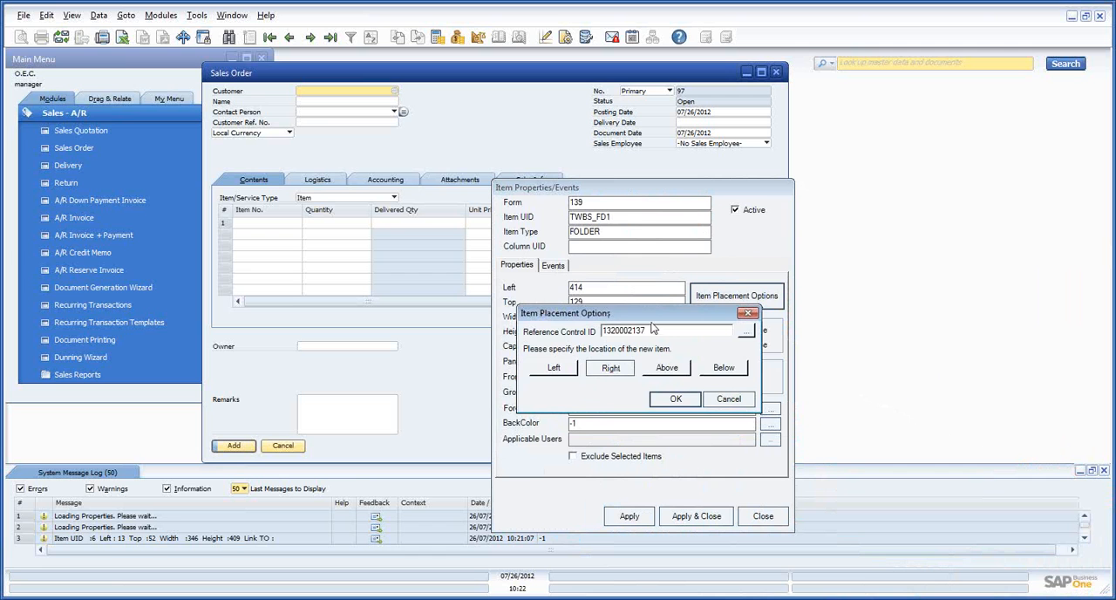
Pick the Logistics tab as the reference item, place the Sales Info tab to its left, and apply
{"action": "left_click", "coordinate": [745, 335]}
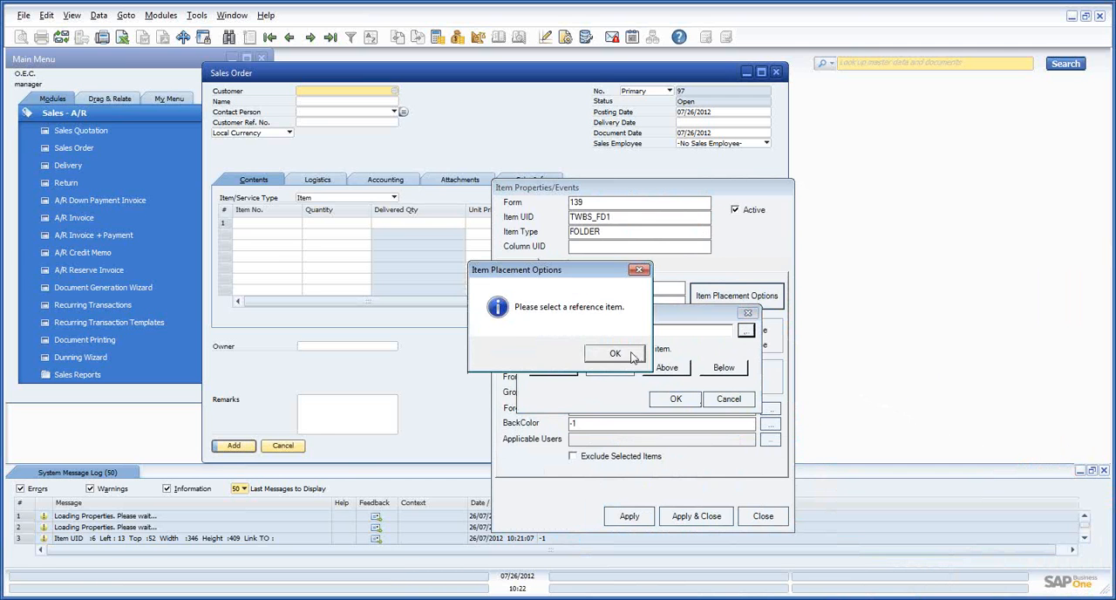
{"action": "left_click", "coordinate": [640, 352]}
{"action": "left_click", "coordinate": [315, 182]}
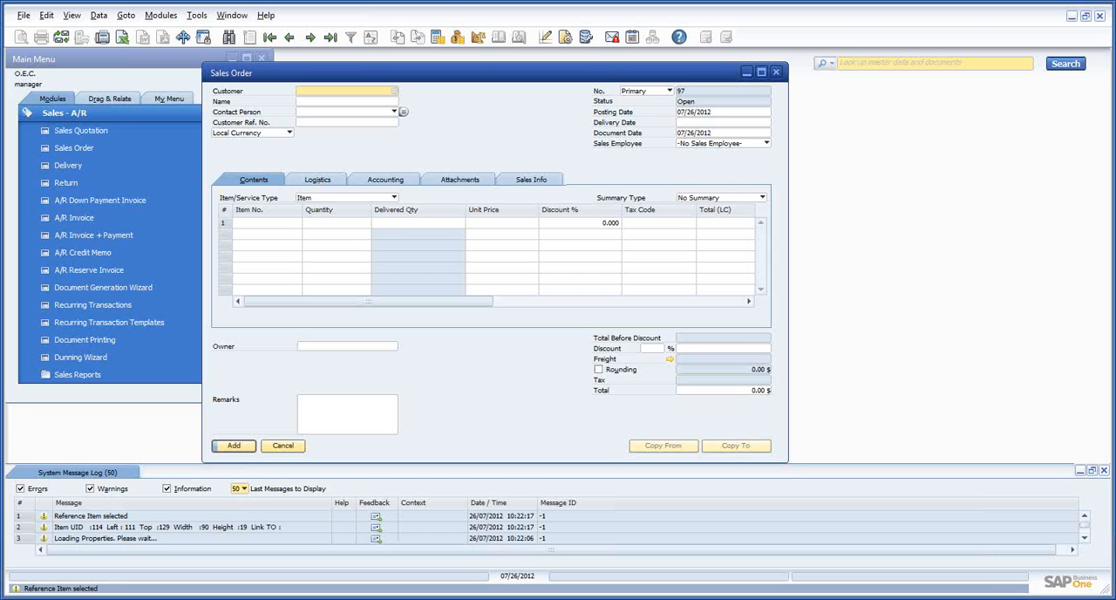
{"action": "mouse_move", "coordinate": [321, 598]}
{"action": "left_click", "coordinate": [351, 587]}
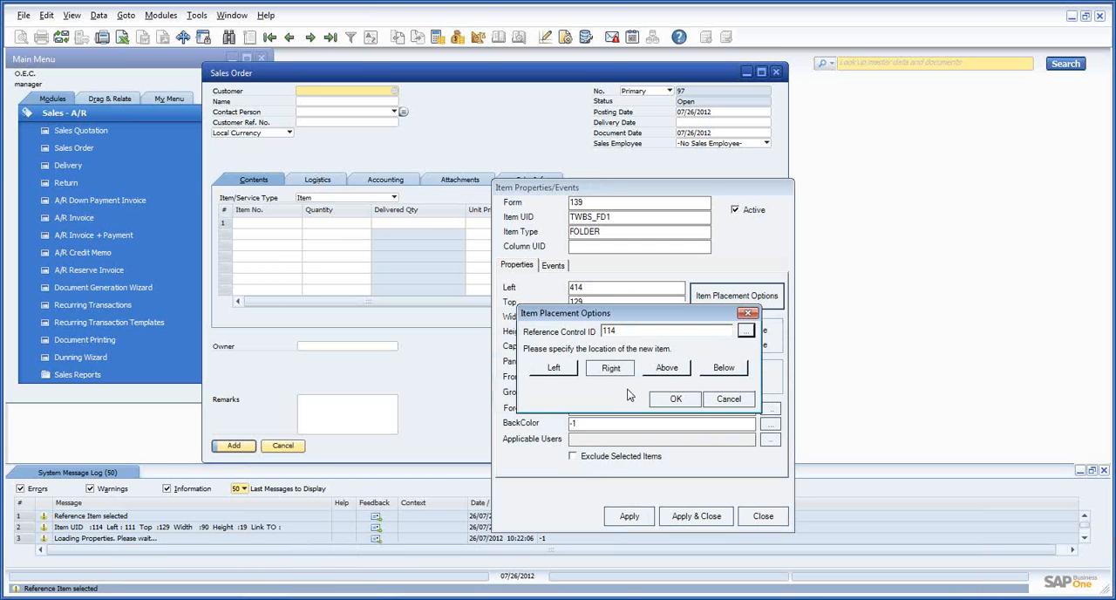
{"action": "left_click", "coordinate": [549, 367]}
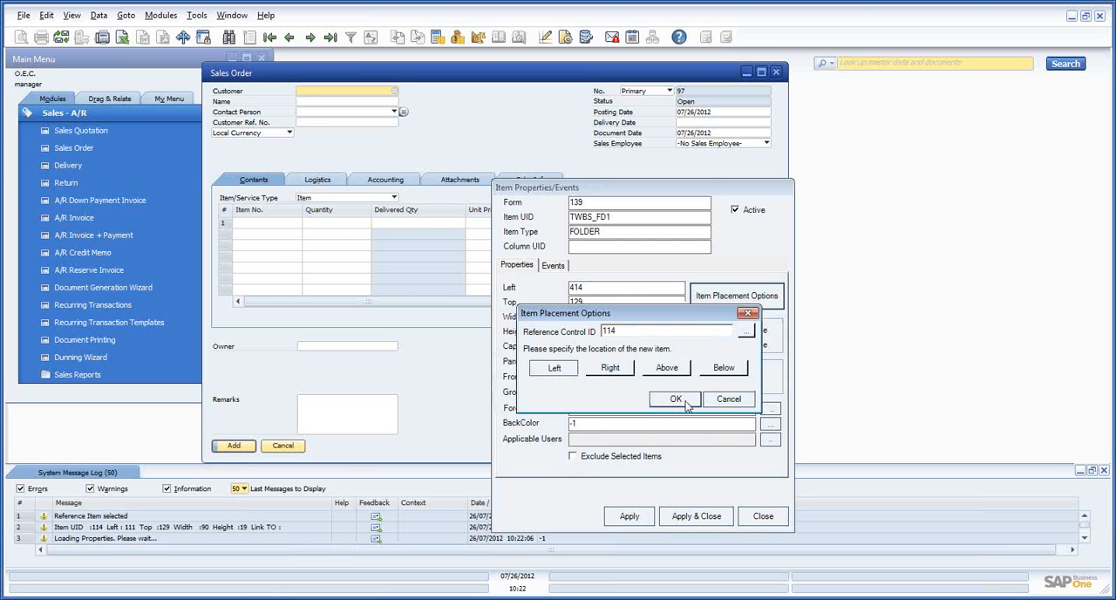
{"action": "left_click", "coordinate": [686, 405]}
{"action": "left_click", "coordinate": [696, 518]}
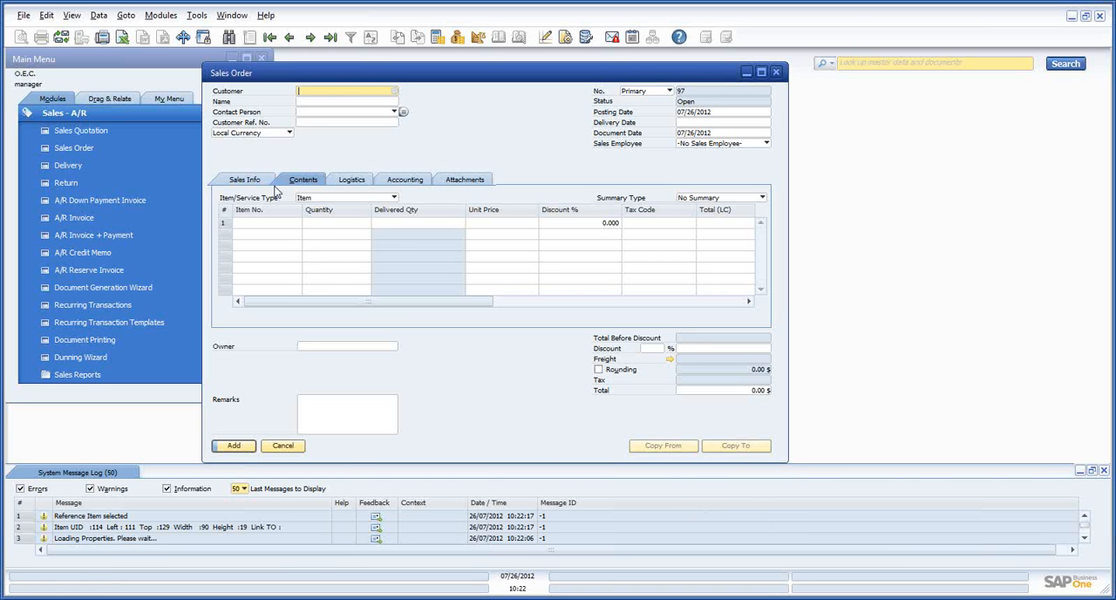
Show the Sales Info tab and open the item placement options for the Sales Employee combo box in the header
{"action": "left_click", "coordinate": [259, 183]}
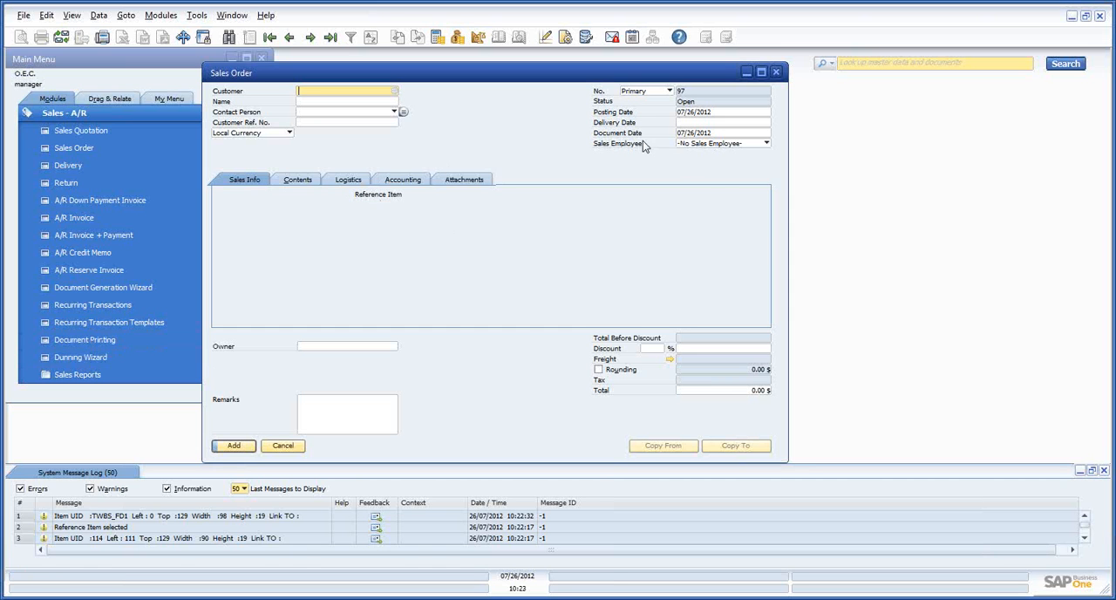
{"action": "right_click", "coordinate": [685, 150]}
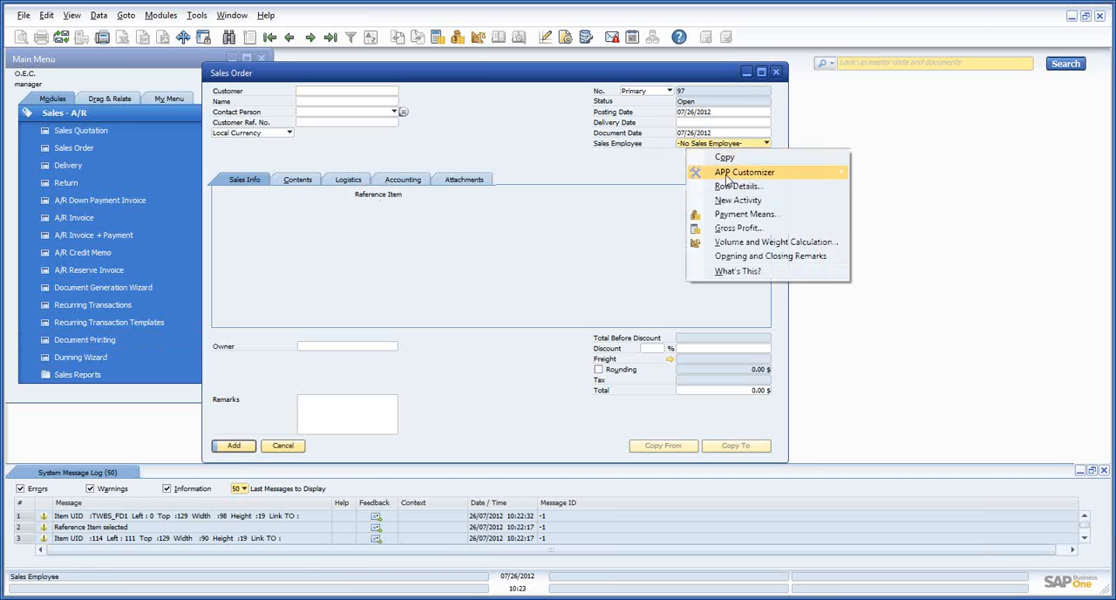
{"action": "mouse_move", "coordinate": [730, 179]}
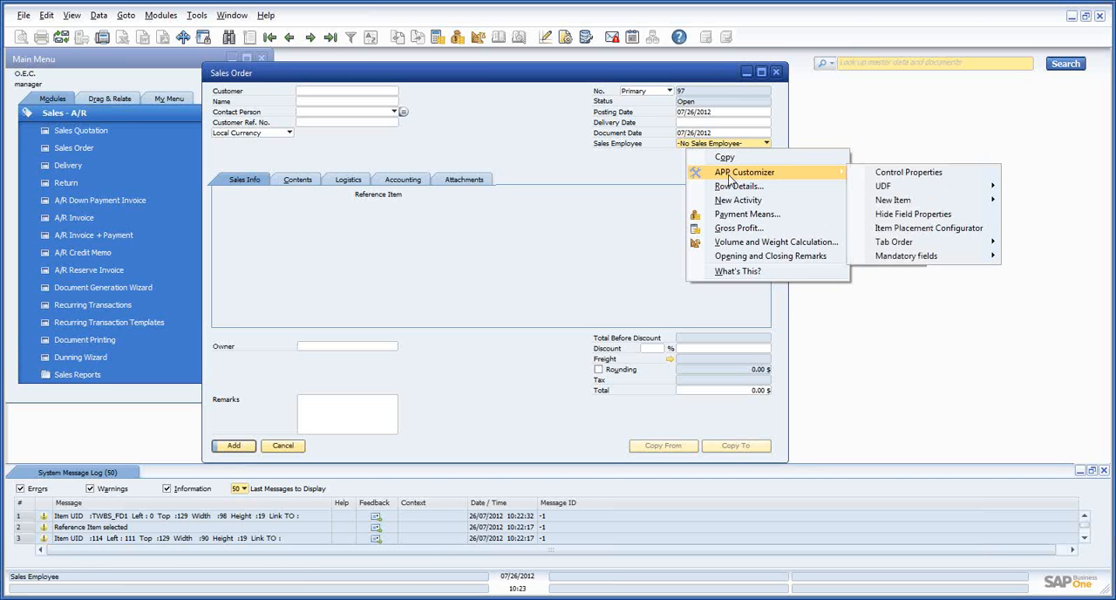
{"action": "left_click", "coordinate": [891, 173]}
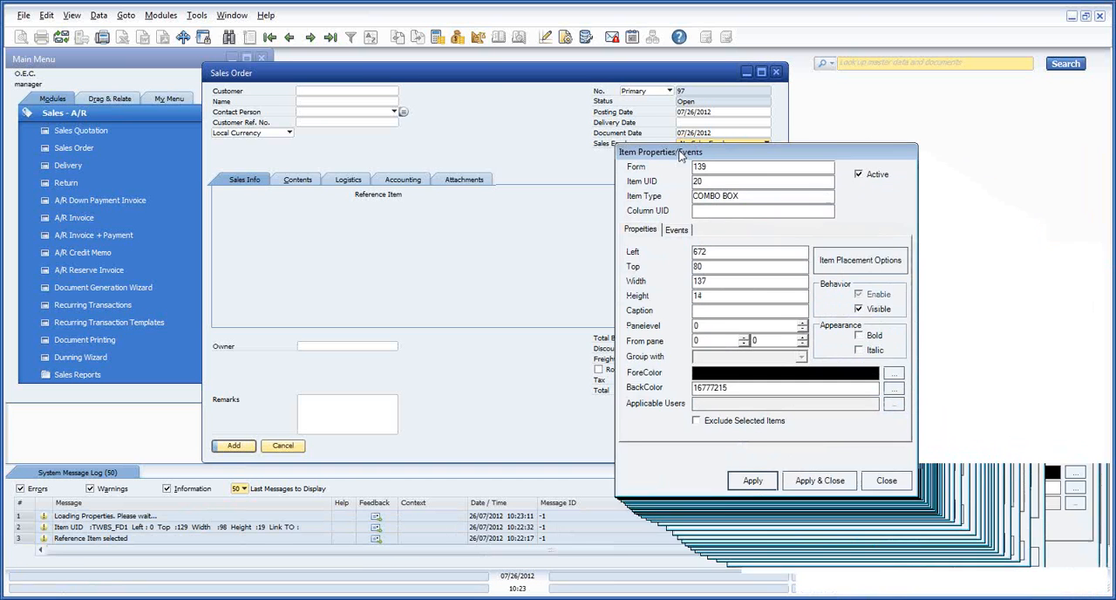
{"action": "left_click", "coordinate": [847, 255]}
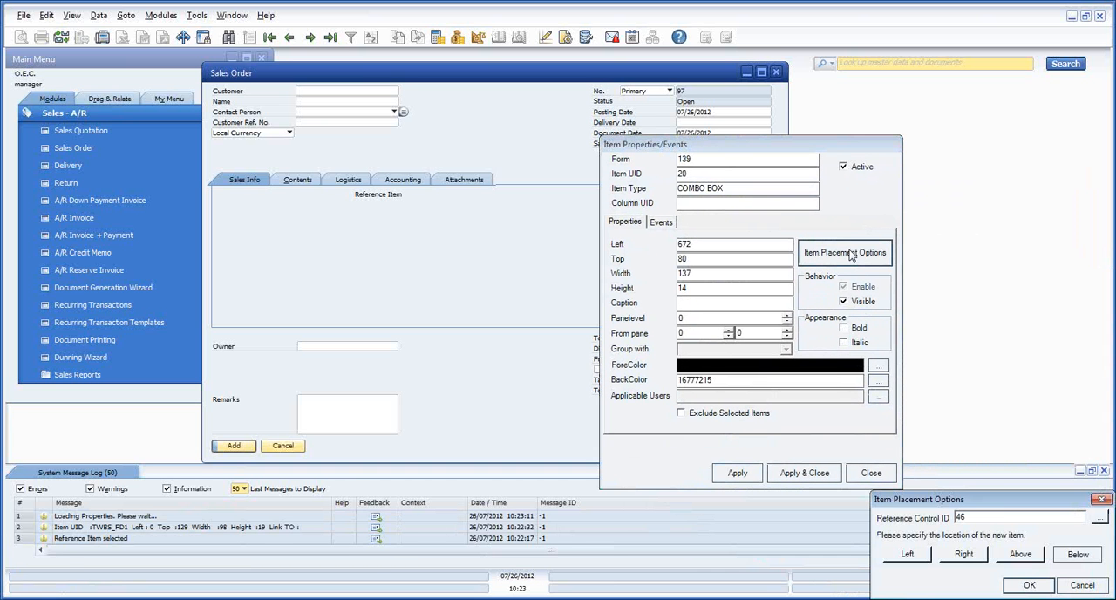
{"action": "left_click_drag", "start_coordinate": [876, 501], "coordinate": [444, 283]}
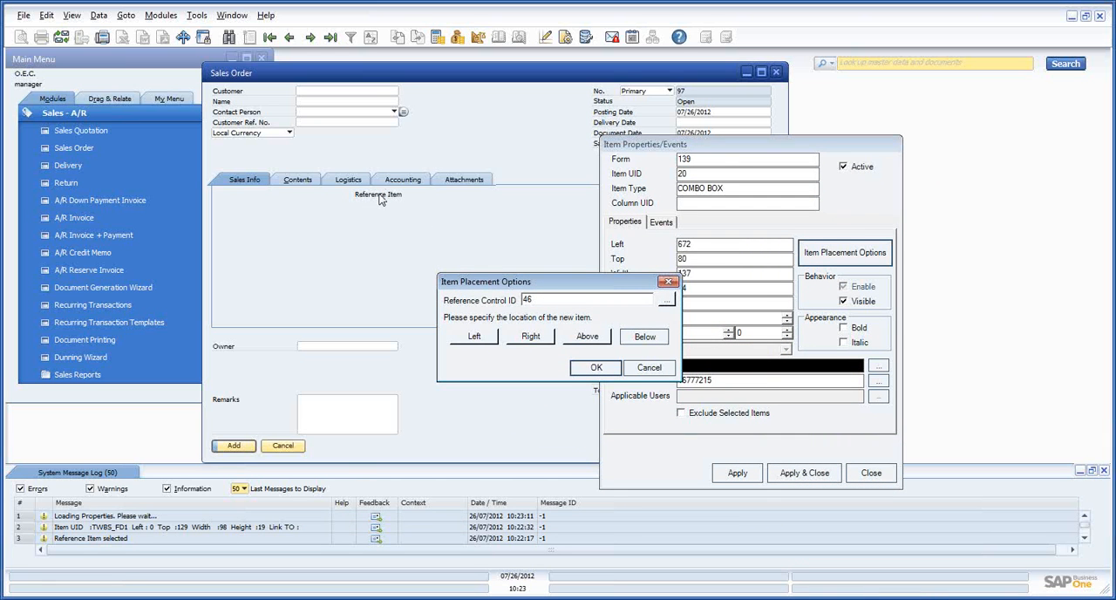
Place the Sales Employee combo box below the Reference Item label on the Sales Info tab and apply
{"action": "left_click", "coordinate": [667, 300]}
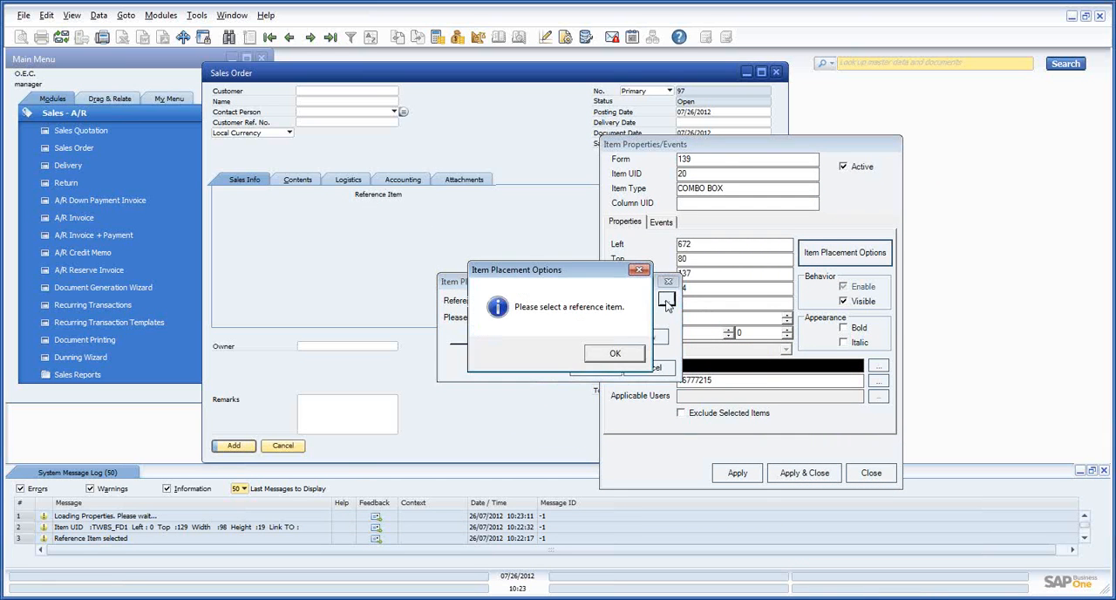
{"action": "left_click", "coordinate": [618, 352]}
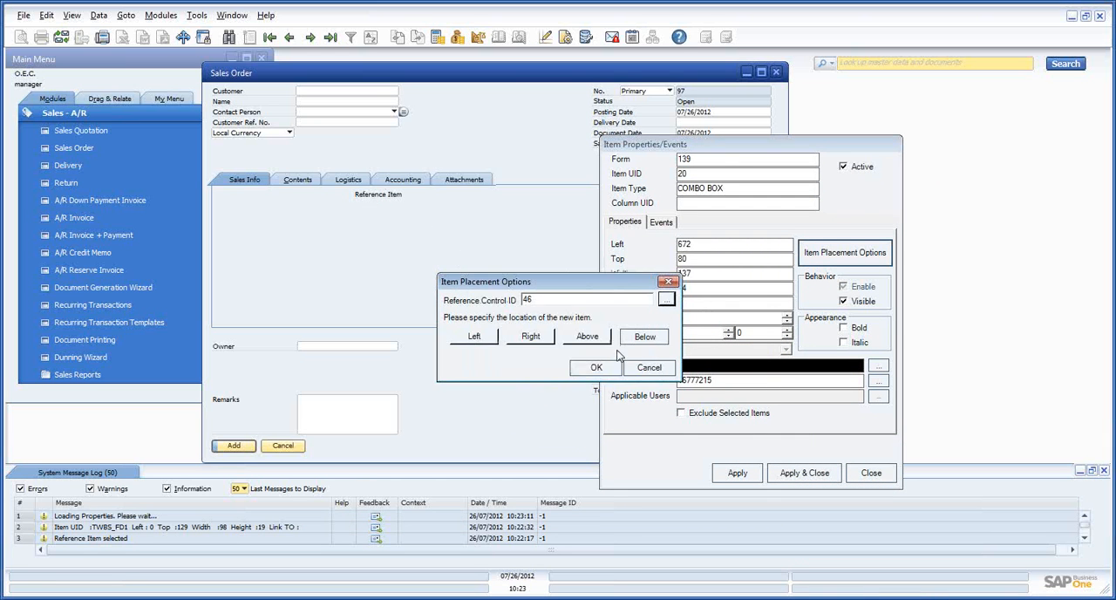
{"action": "left_click", "coordinate": [375, 201]}
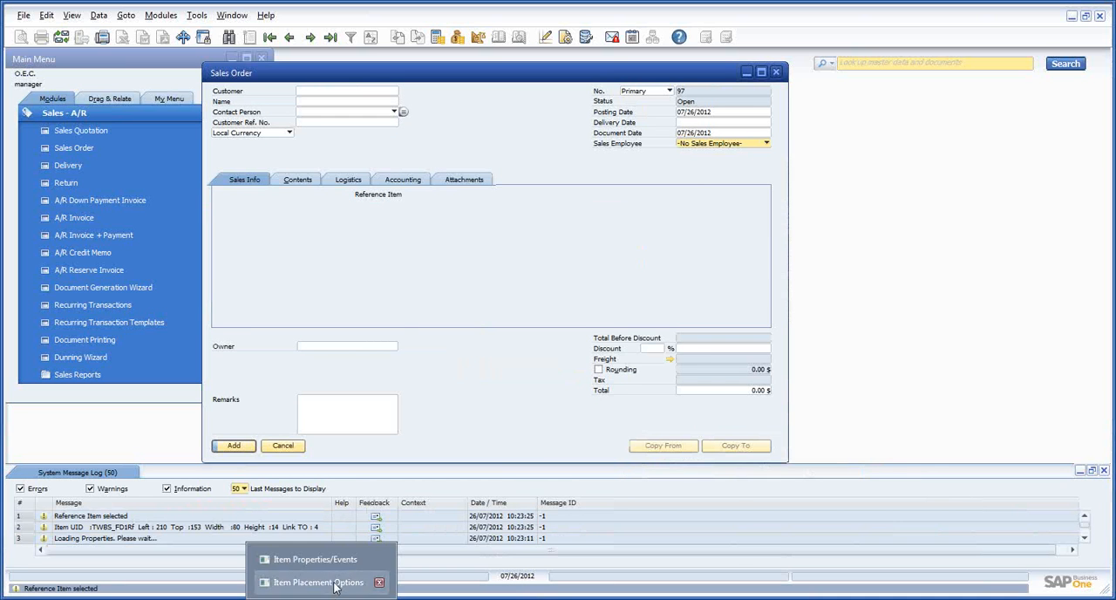
{"action": "left_click", "coordinate": [333, 584]}
{"action": "left_click", "coordinate": [645, 337]}
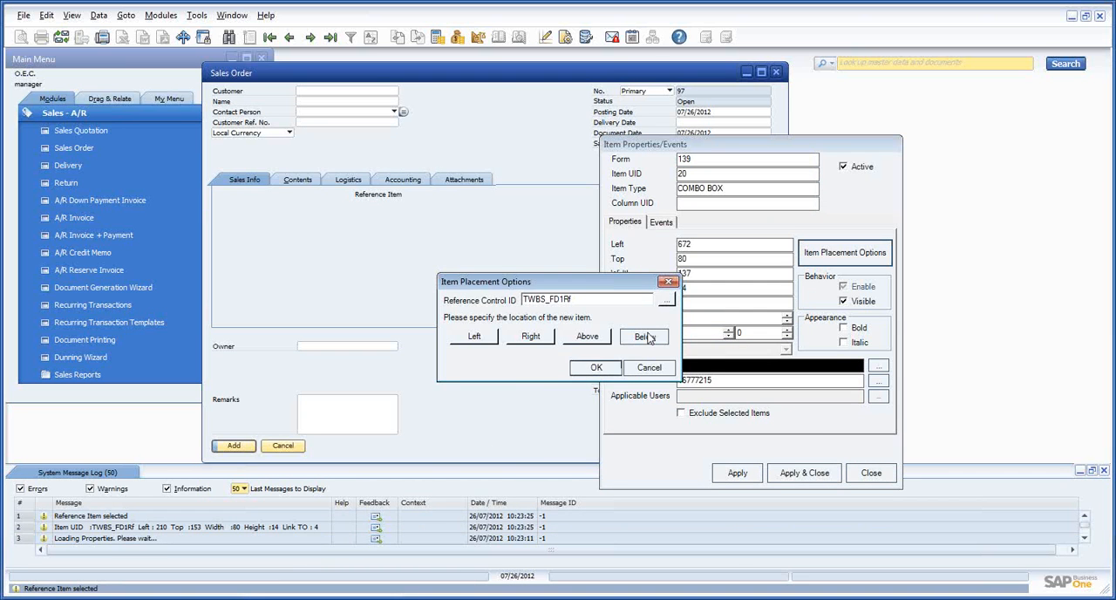
{"action": "left_click", "coordinate": [598, 367]}
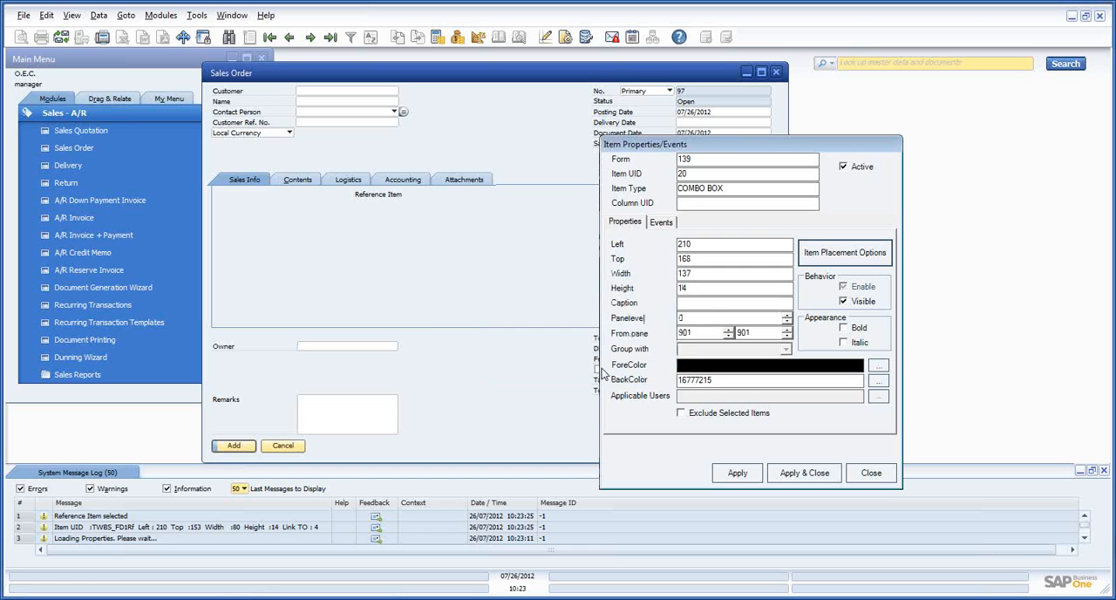
{"action": "left_click", "coordinate": [792, 473]}
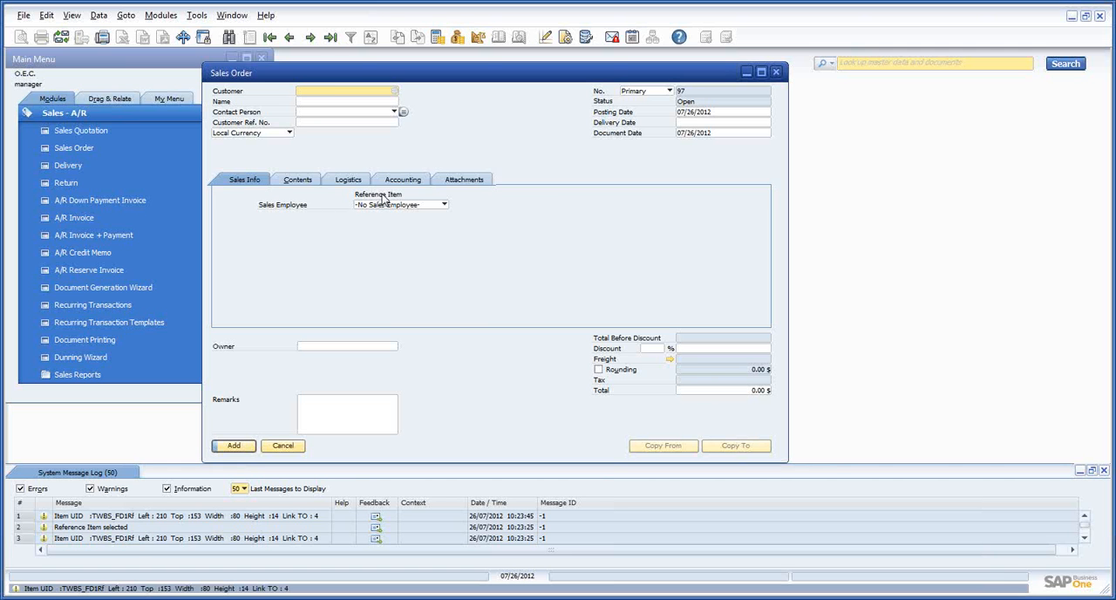
Hide the Reference Item label on the Sales Info tab by turning off its Visible property
{"action": "right_click", "coordinate": [381, 200]}
{"action": "mouse_move", "coordinate": [462, 223]}
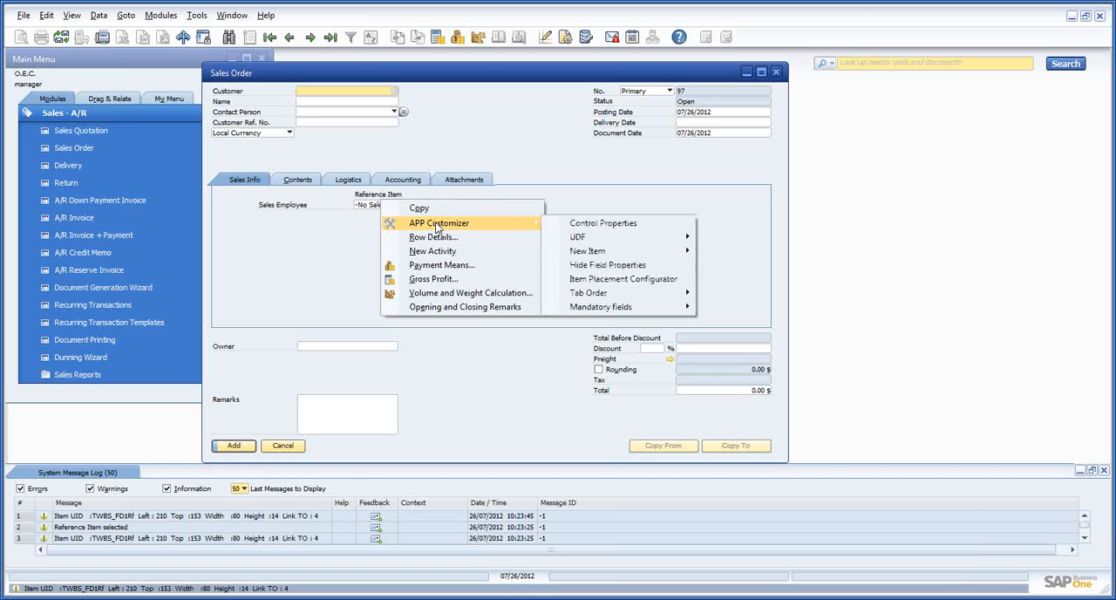
{"action": "left_click", "coordinate": [565, 230]}
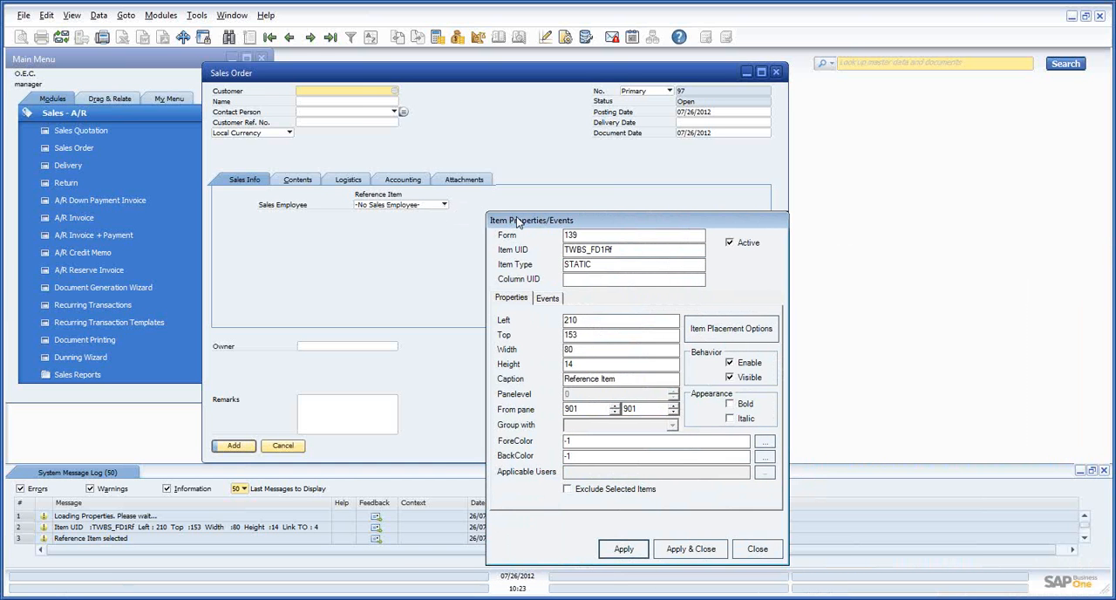
{"action": "left_click_drag", "start_coordinate": [845, 254], "coordinate": [516, 220]}
{"action": "left_click", "coordinate": [730, 377]}
{"action": "left_click", "coordinate": [686, 549]}
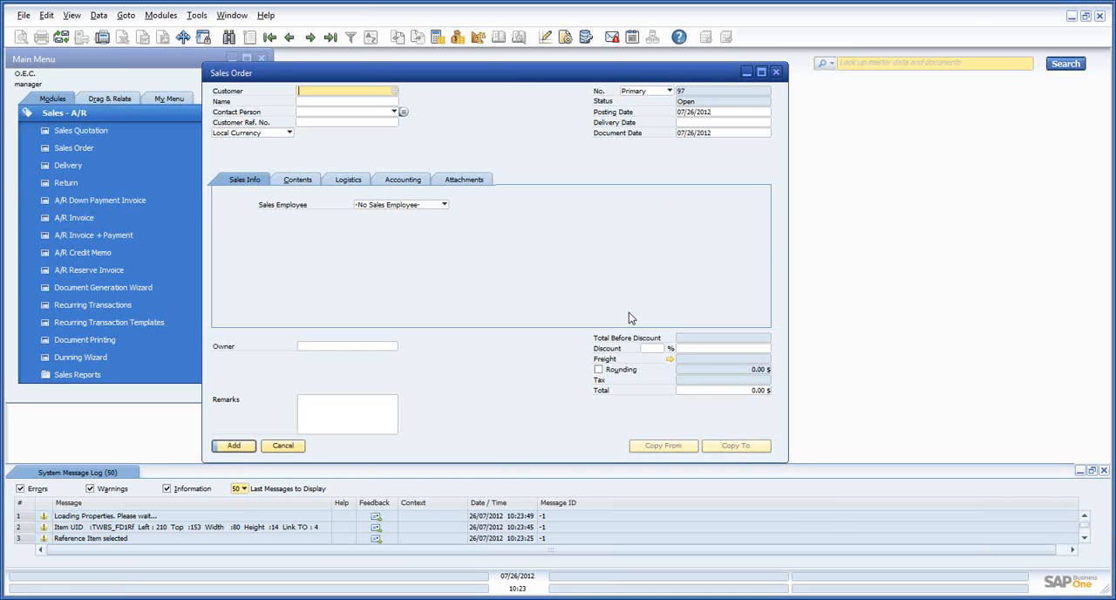
Set the Left position of the Sales Employee label on the Sales Info tab to 10 and apply the change
{"action": "right_click", "coordinate": [294, 207]}
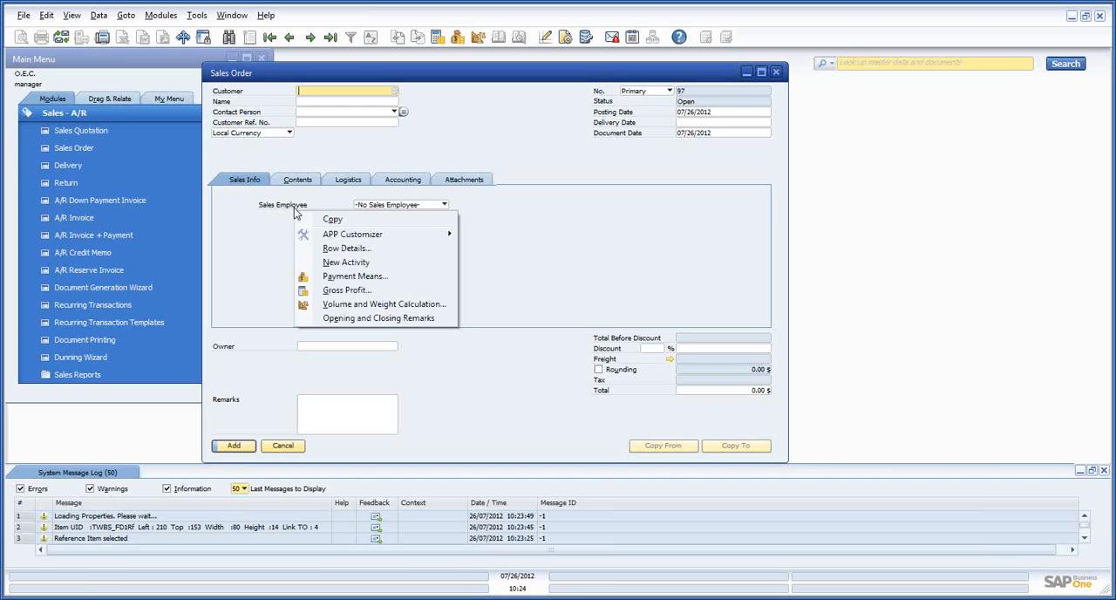
{"action": "mouse_move", "coordinate": [435, 233]}
{"action": "left_click", "coordinate": [499, 236]}
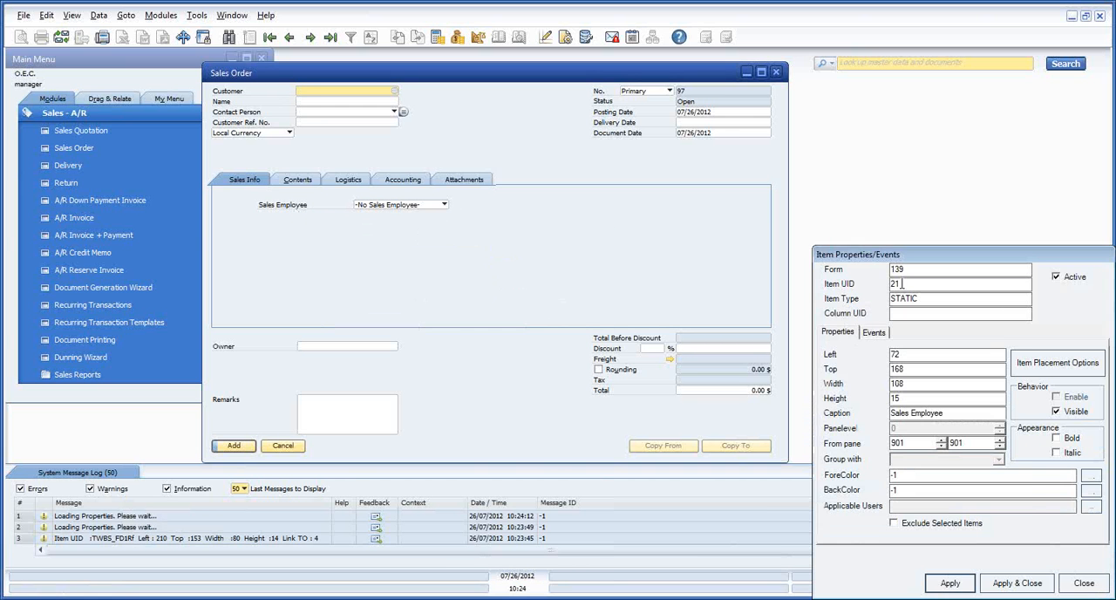
{"action": "left_click_drag", "start_coordinate": [881, 256], "coordinate": [533, 212]}
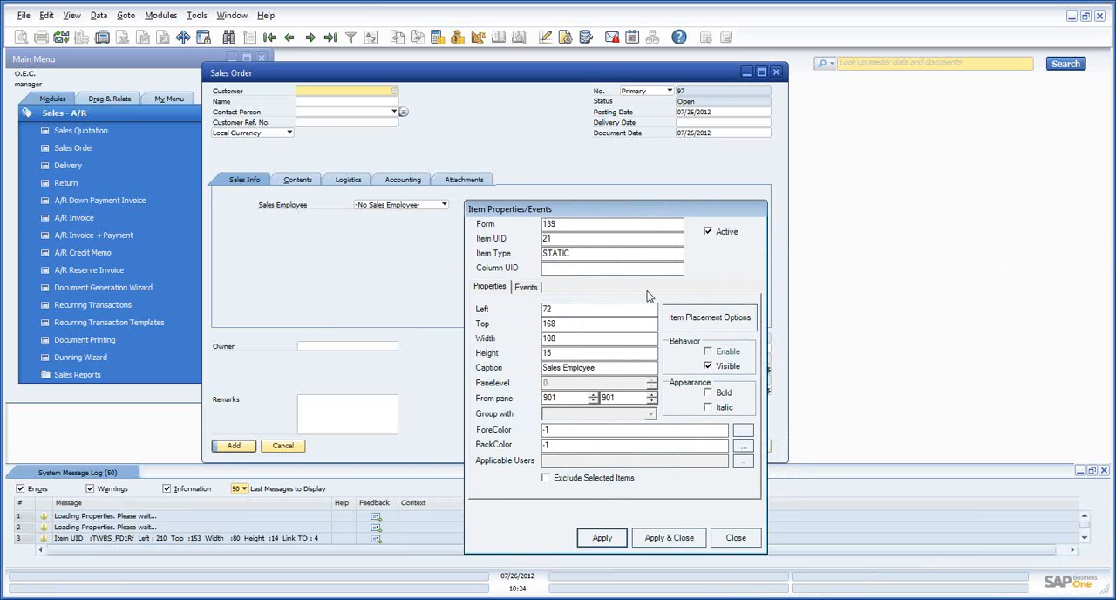
{"action": "double_click", "coordinate": [558, 308]}
{"action": "left_click", "coordinate": [597, 540]}
{"action": "left_click", "coordinate": [676, 537]}
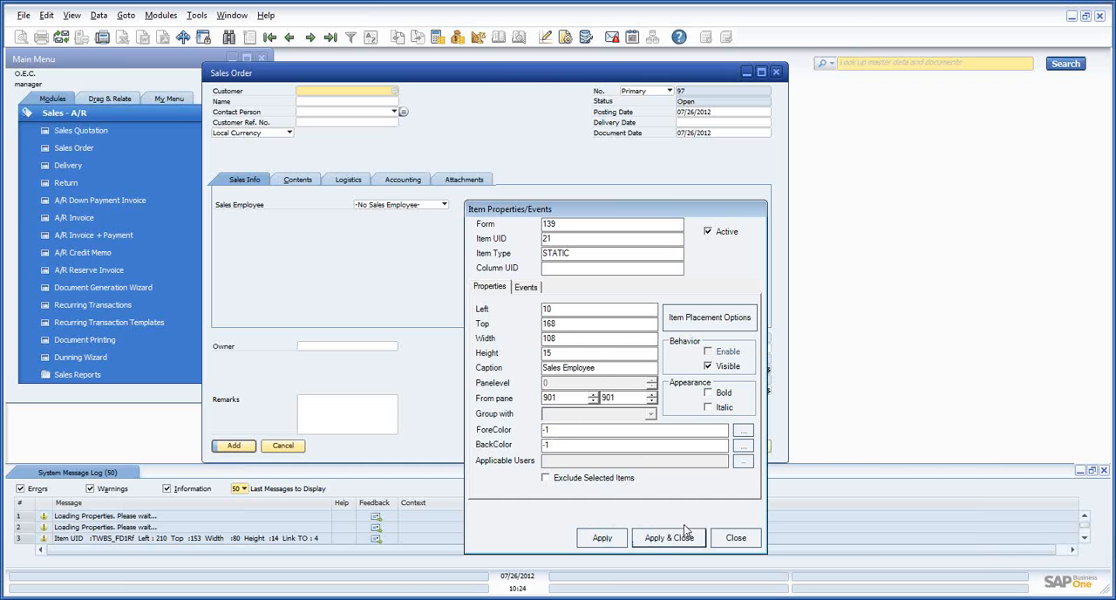
Set the Left position of the Sales Employee combo box to 135, apply the change, and close its properties
{"action": "right_click", "coordinate": [416, 207]}
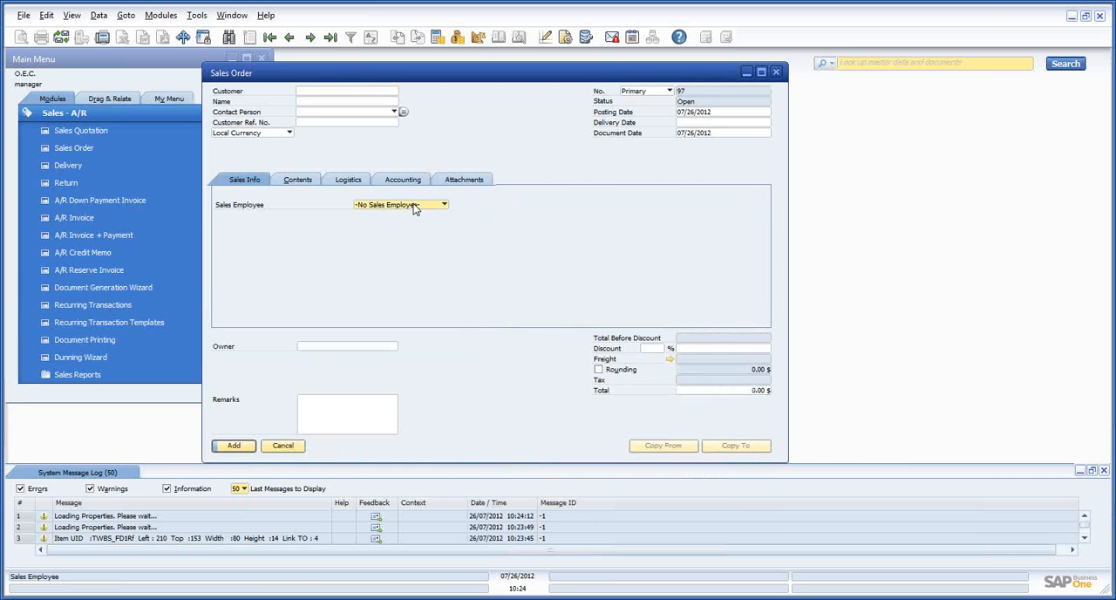
{"action": "mouse_move", "coordinate": [447, 237]}
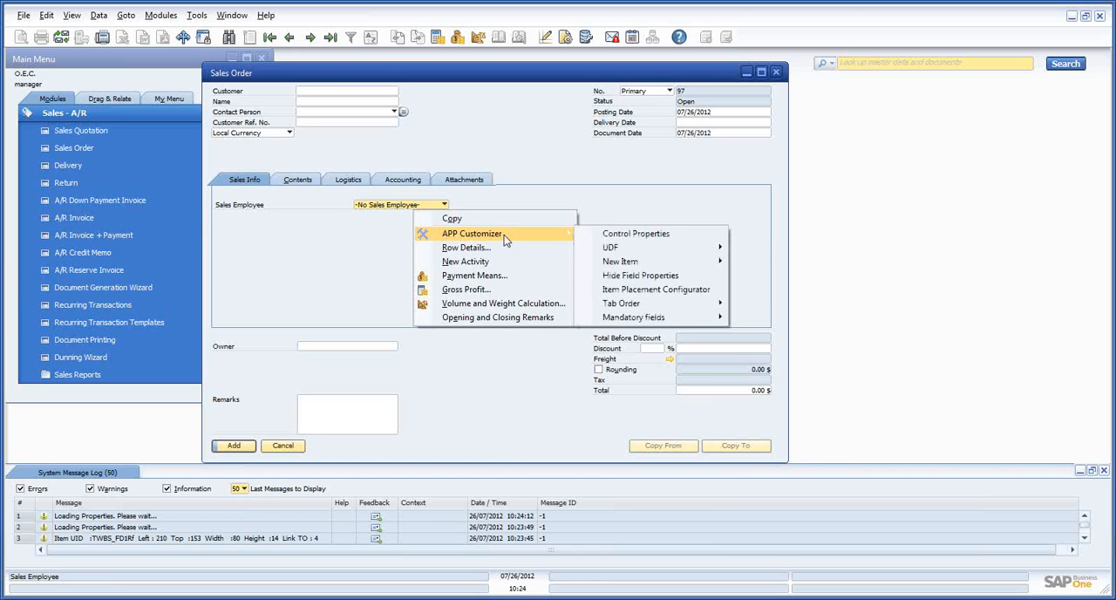
{"action": "left_click", "coordinate": [640, 237]}
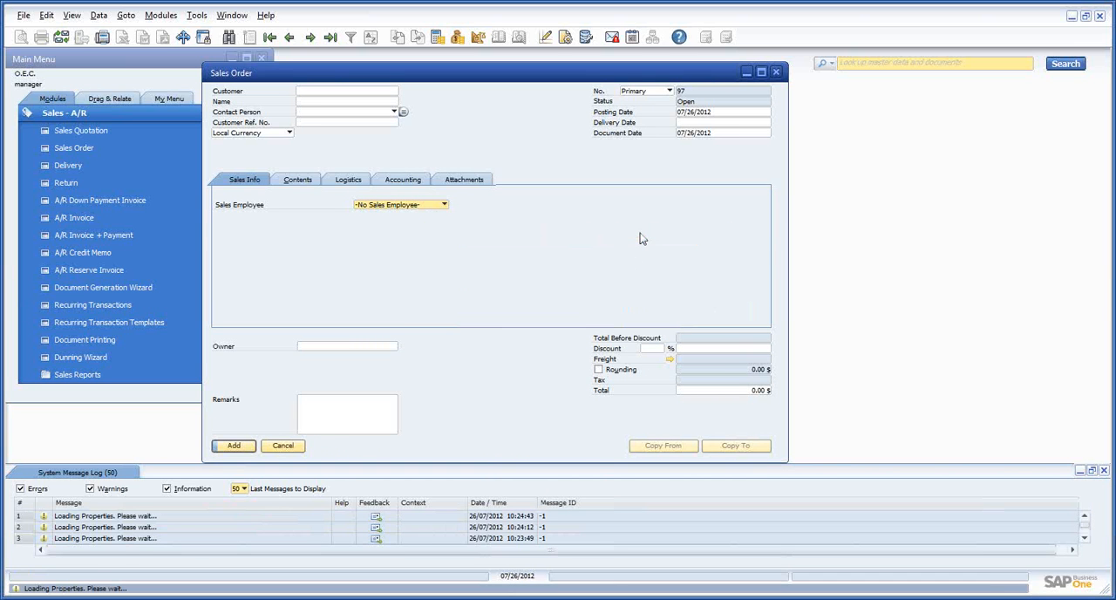
{"action": "left_click_drag", "start_coordinate": [917, 265], "coordinate": [502, 195]}
{"action": "double_click", "coordinate": [556, 287]}
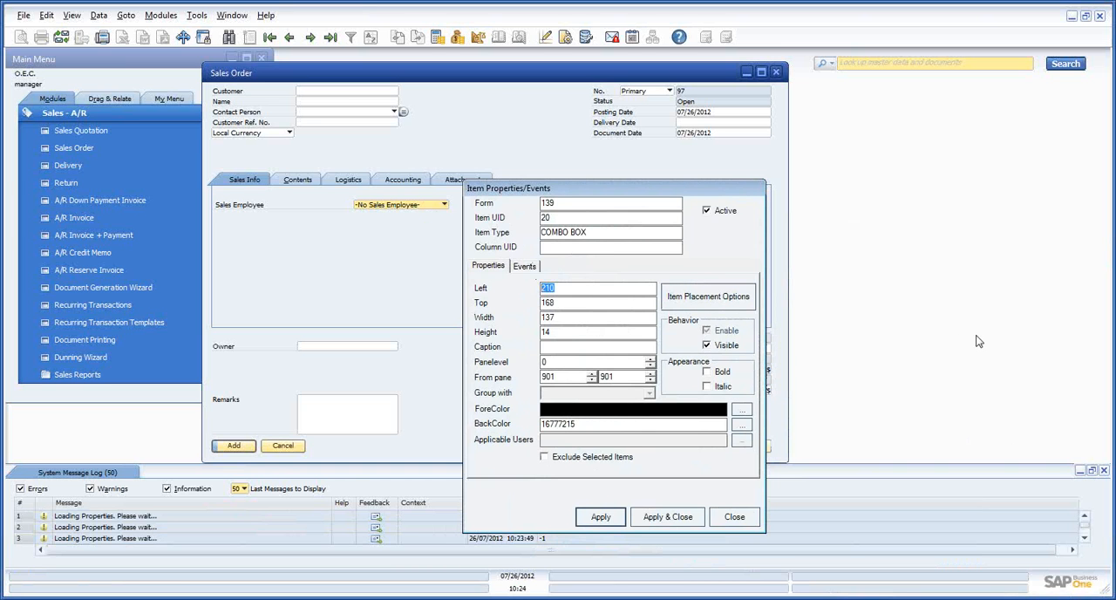
{"action": "type", "text": "1"}
{"action": "left_click", "coordinate": [600, 515]}
{"action": "left_click", "coordinate": [600, 515]}
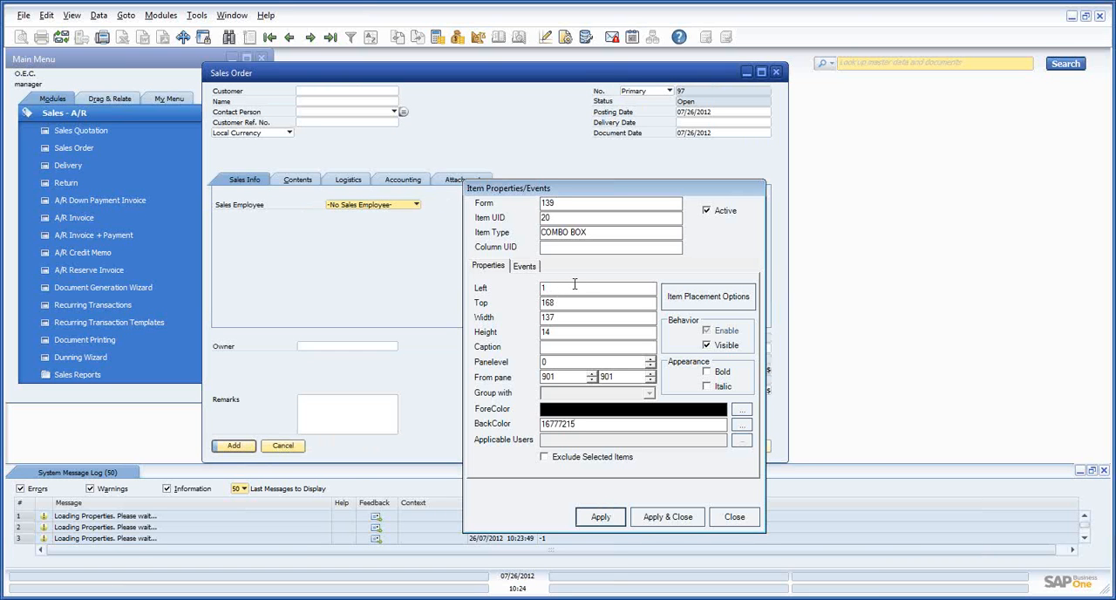
{"action": "left_click", "coordinate": [612, 516]}
{"action": "left_click", "coordinate": [614, 516]}
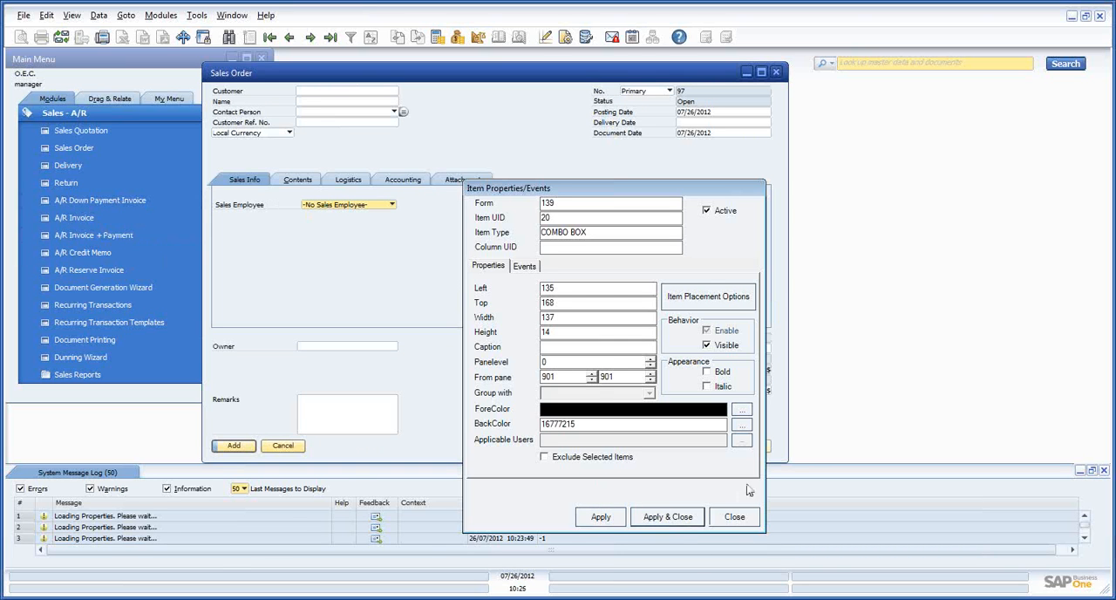
{"action": "key", "text": "Escape"}
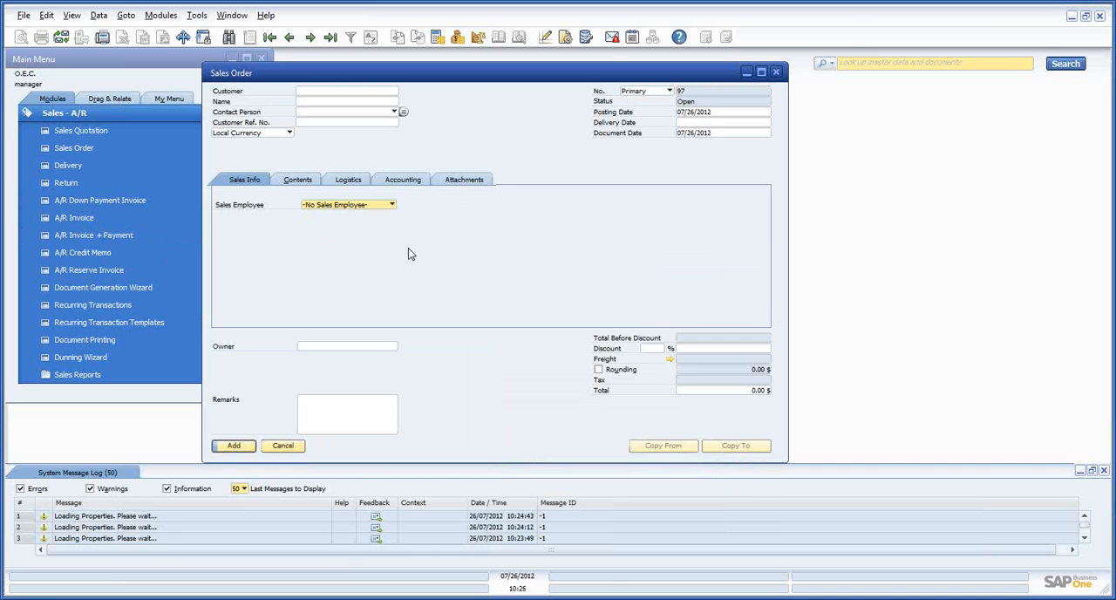
Display the user-defined fields and place the ShipBy - Shipping By UDF below the Sales Employee combo box, using reference control 20
{"action": "left_click", "coordinate": [71, 15]}
{"action": "left_click", "coordinate": [101, 38]}
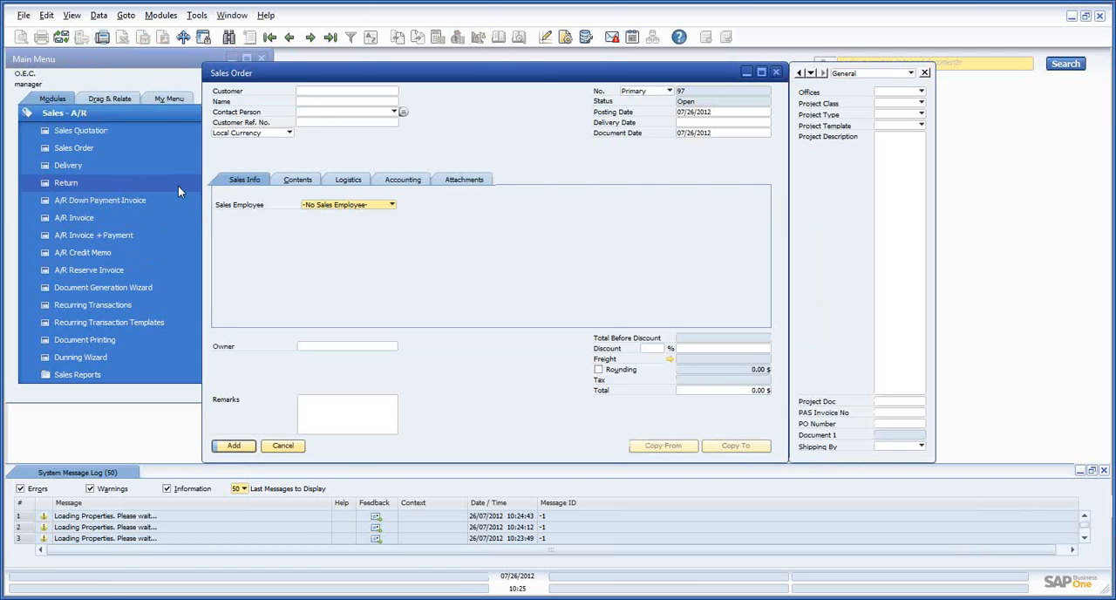
{"action": "right_click", "coordinate": [327, 210]}
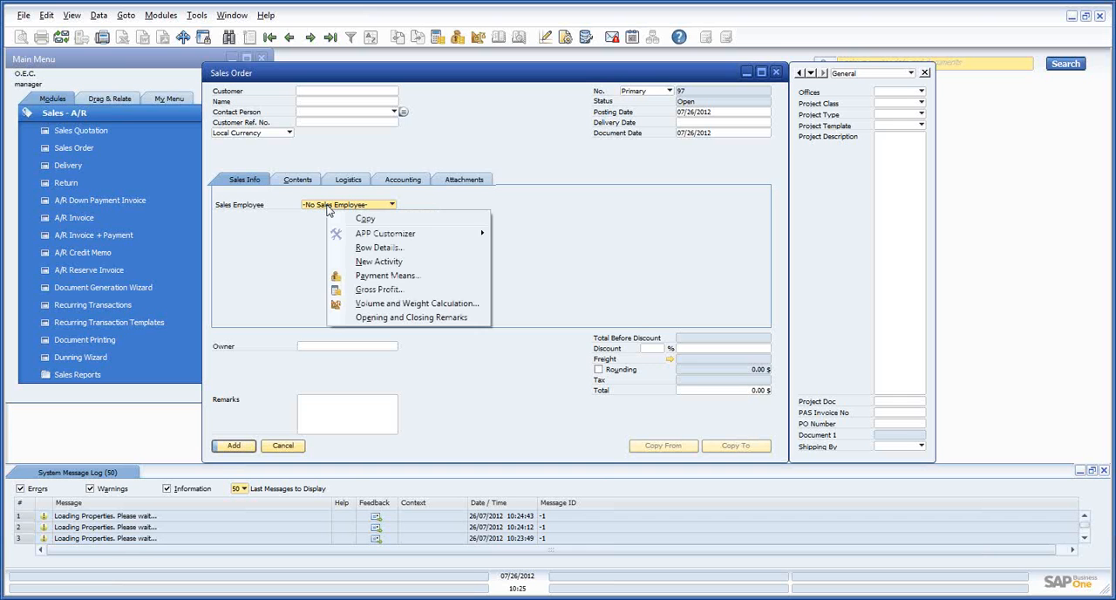
{"action": "mouse_move", "coordinate": [362, 240]}
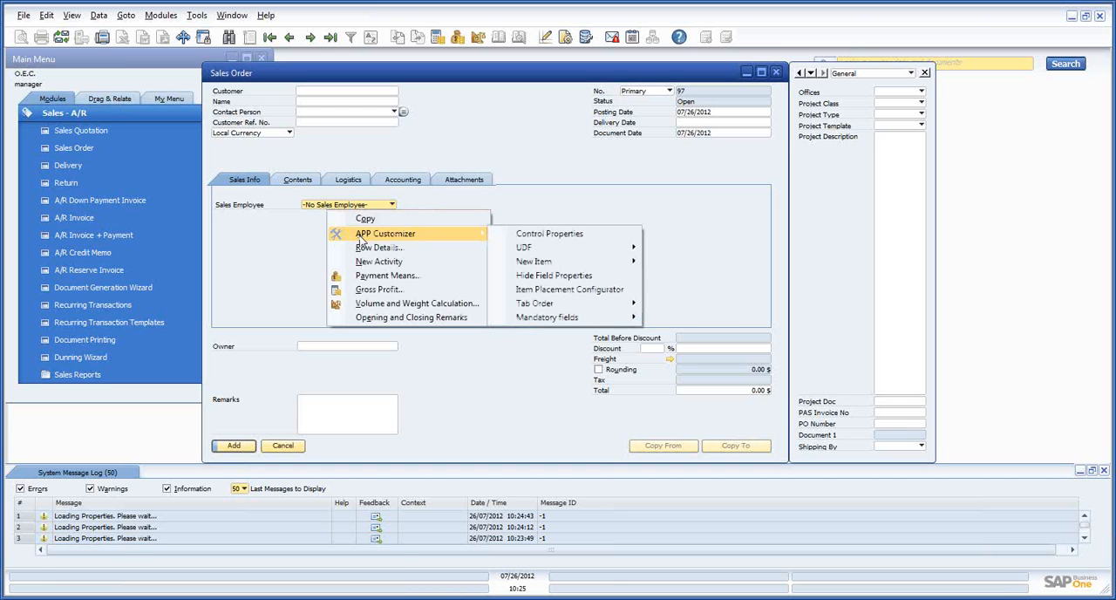
{"action": "mouse_move", "coordinate": [524, 251]}
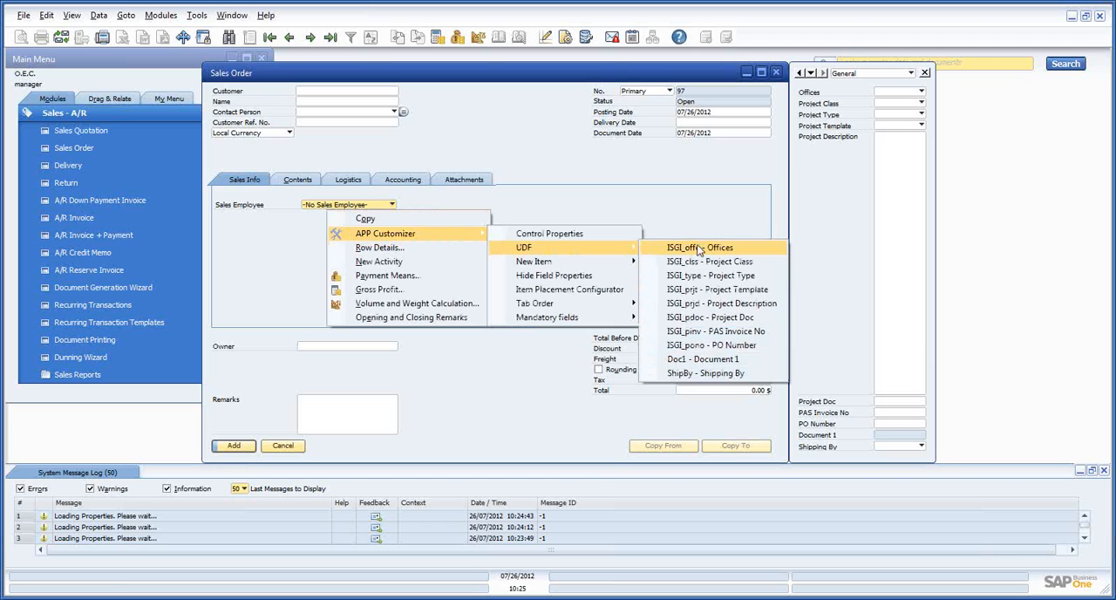
{"action": "left_click", "coordinate": [713, 373]}
{"action": "left_click_drag", "start_coordinate": [907, 501], "coordinate": [407, 294]}
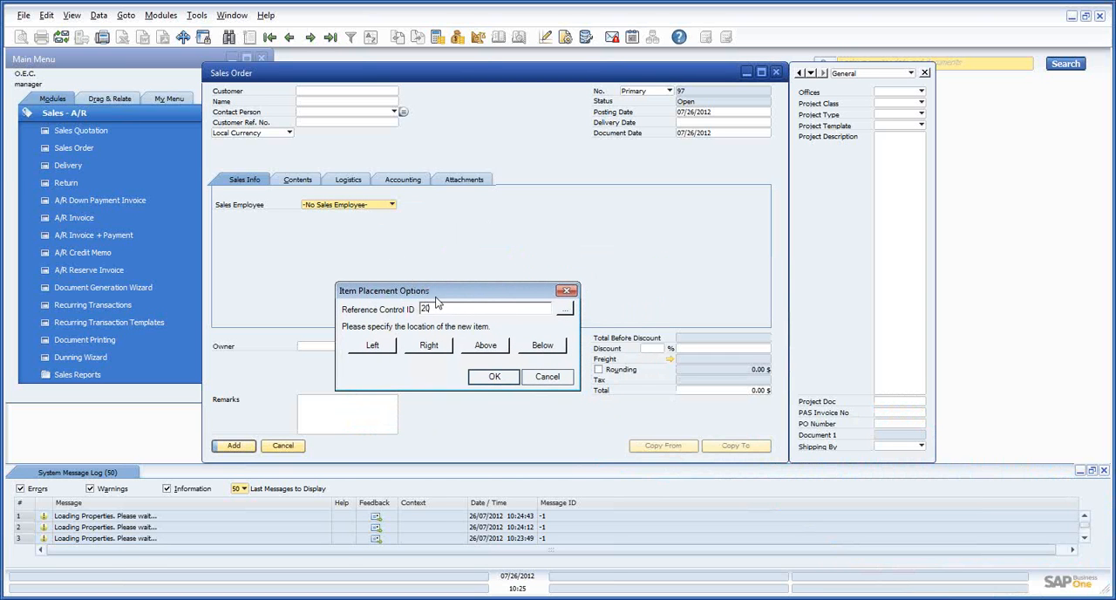
{"action": "left_click", "coordinate": [549, 346]}
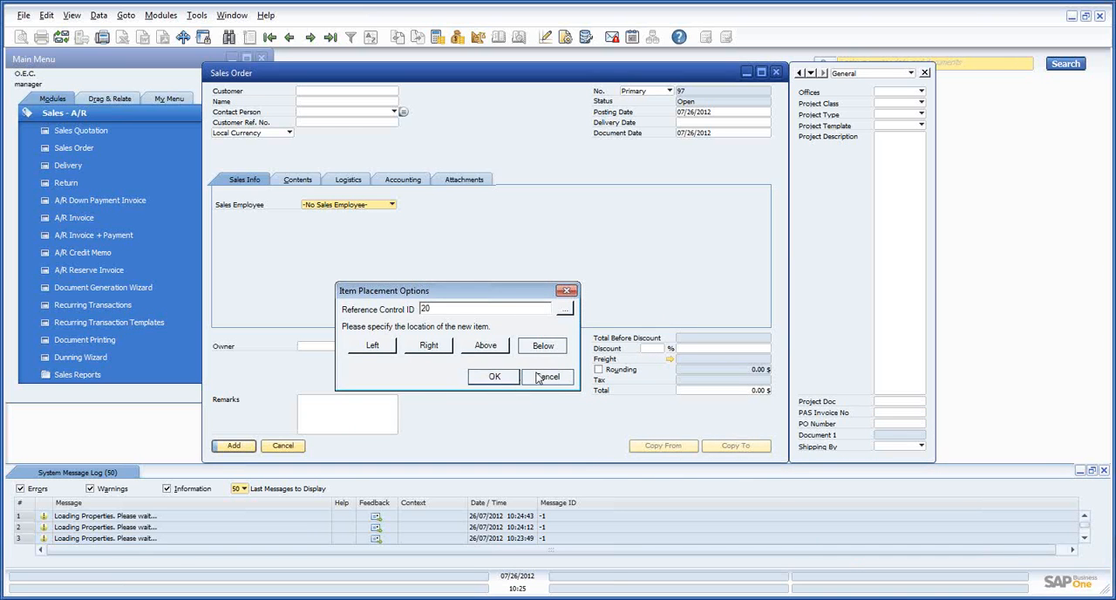
{"action": "left_click", "coordinate": [529, 378]}
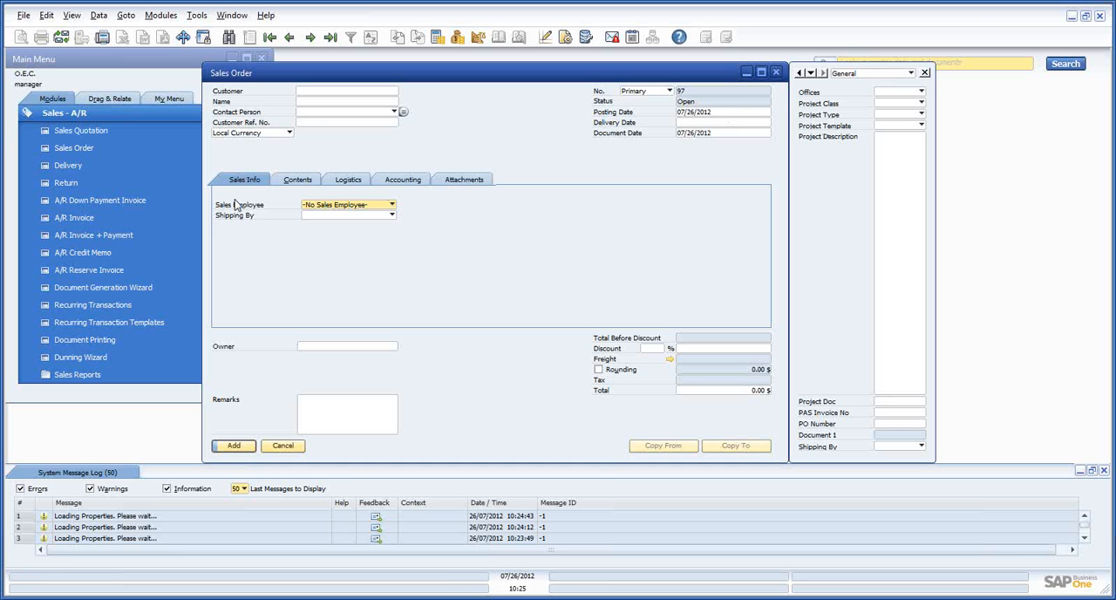
Select the Shipping By field on the Sales Info tab, close the user-defined fields pane, and reposition the Sales Order form
{"action": "left_click", "coordinate": [348, 217]}
{"action": "left_click", "coordinate": [349, 217]}
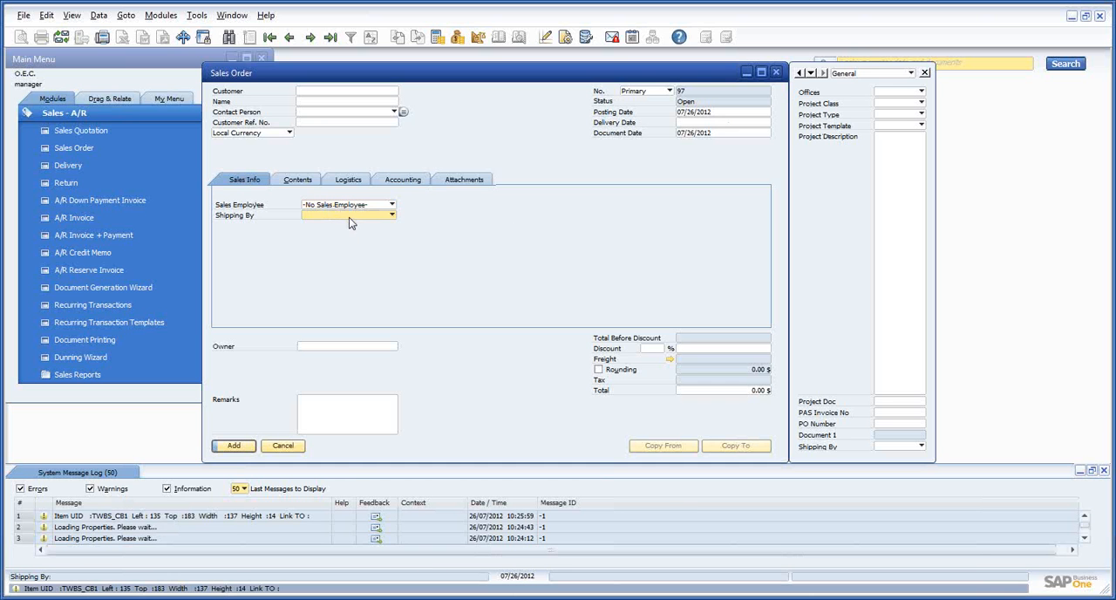
{"action": "left_click_drag", "start_coordinate": [712, 74], "coordinate": [592, 89]}
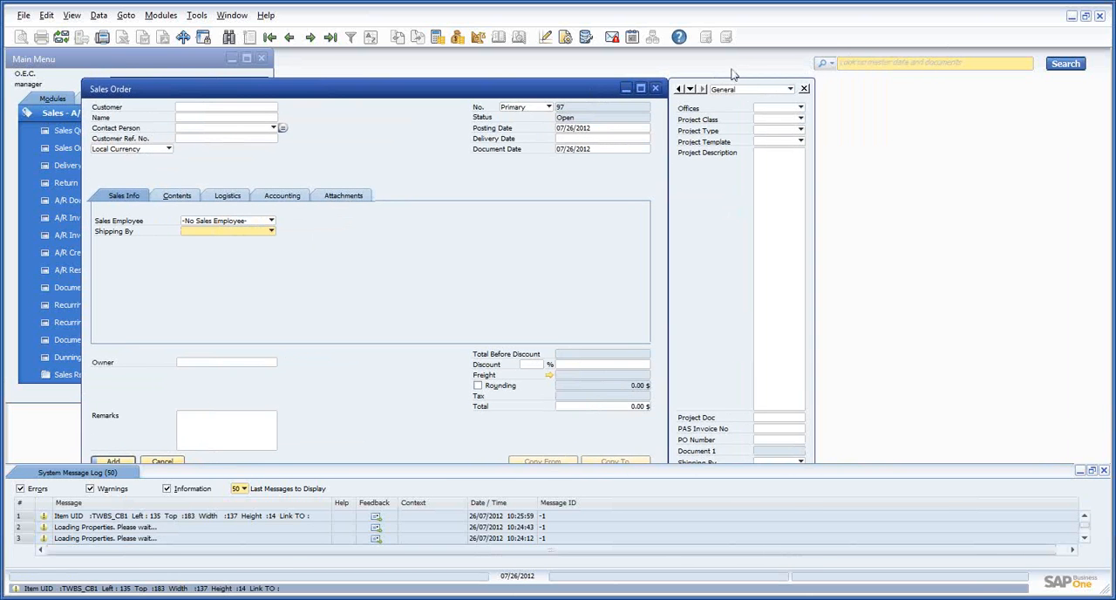
{"action": "left_click", "coordinate": [804, 89]}
{"action": "left_click_drag", "start_coordinate": [513, 84], "coordinate": [678, 61]}
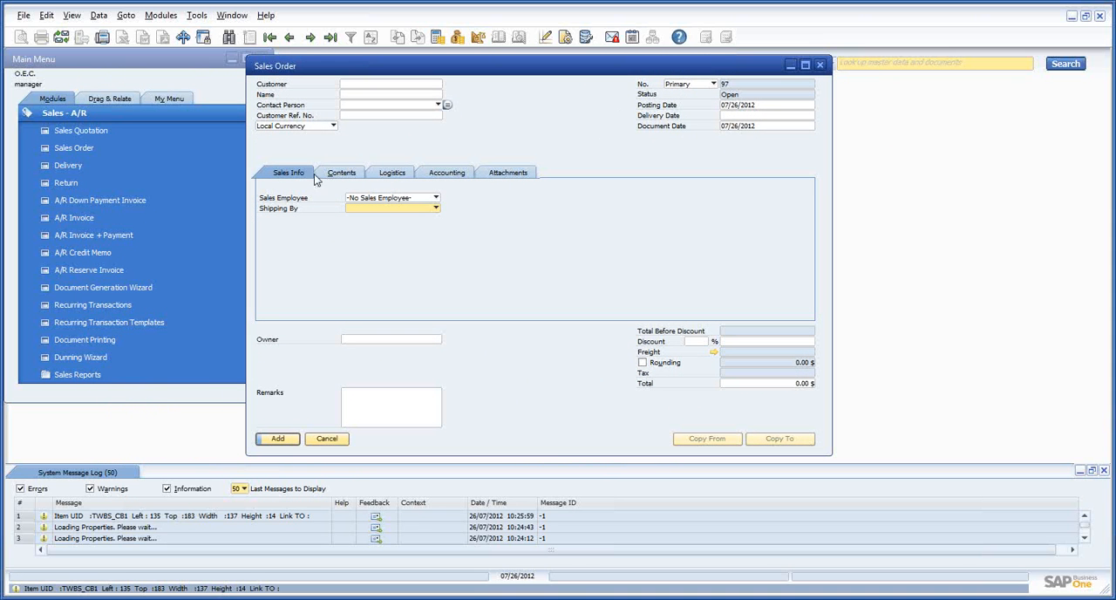
Browse to an existing sales order without saving the blank one, check its Sales Info fields, and close the form
{"action": "left_click", "coordinate": [311, 38]}
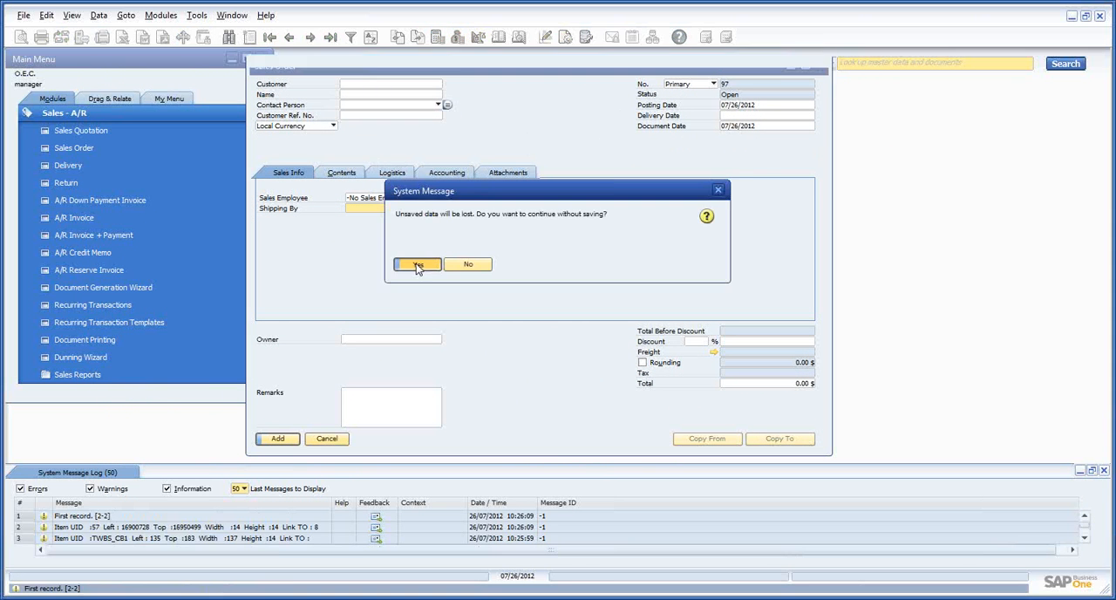
{"action": "left_click", "coordinate": [422, 263]}
{"action": "left_click", "coordinate": [311, 38]}
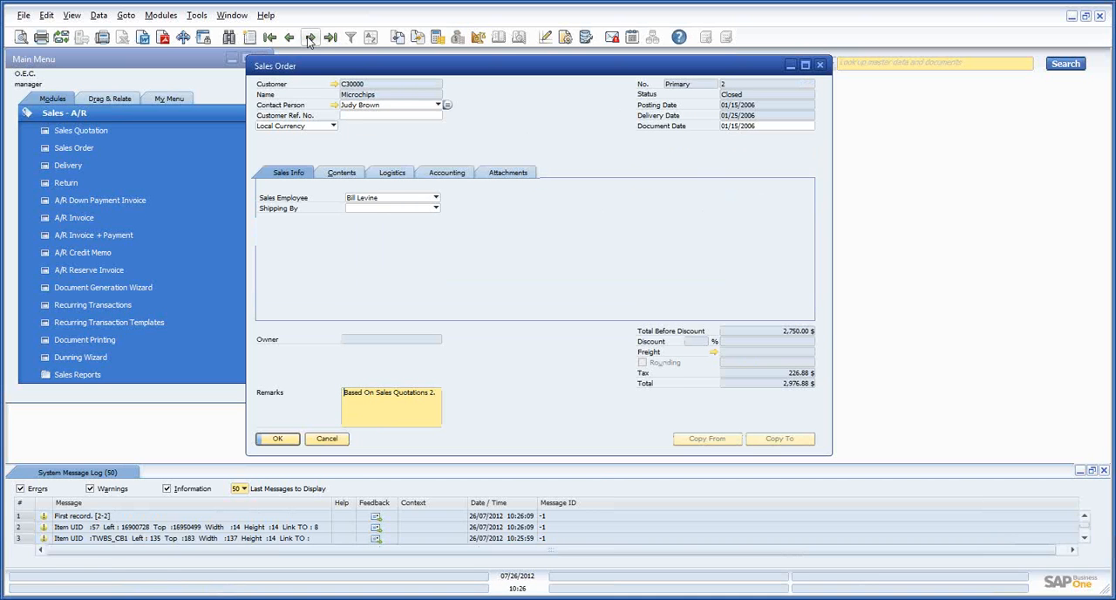
{"action": "left_click", "coordinate": [378, 208]}
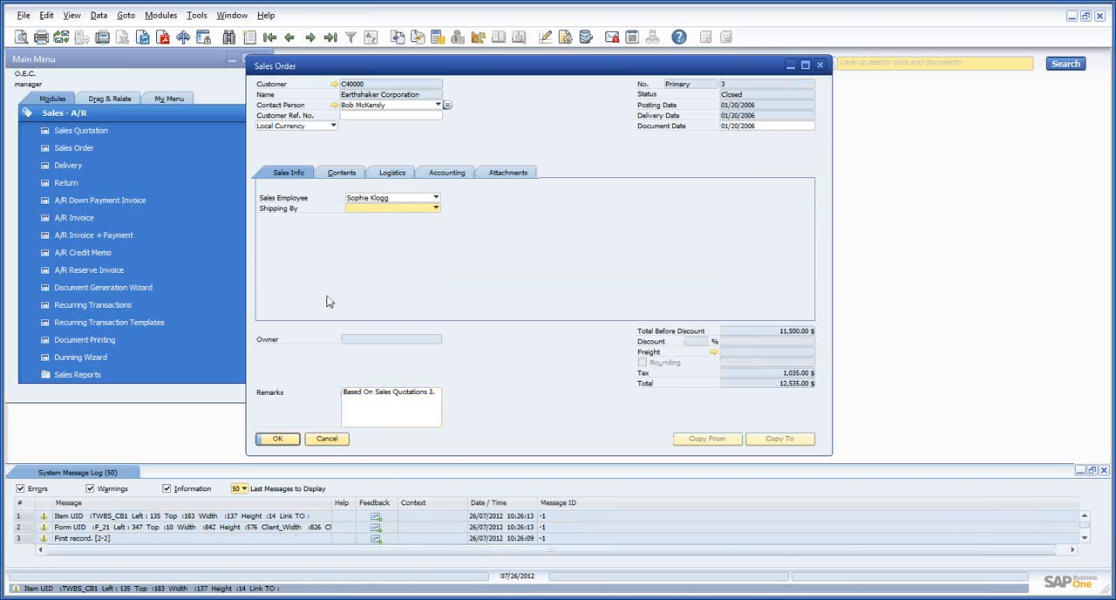
{"action": "left_click", "coordinate": [279, 438]}
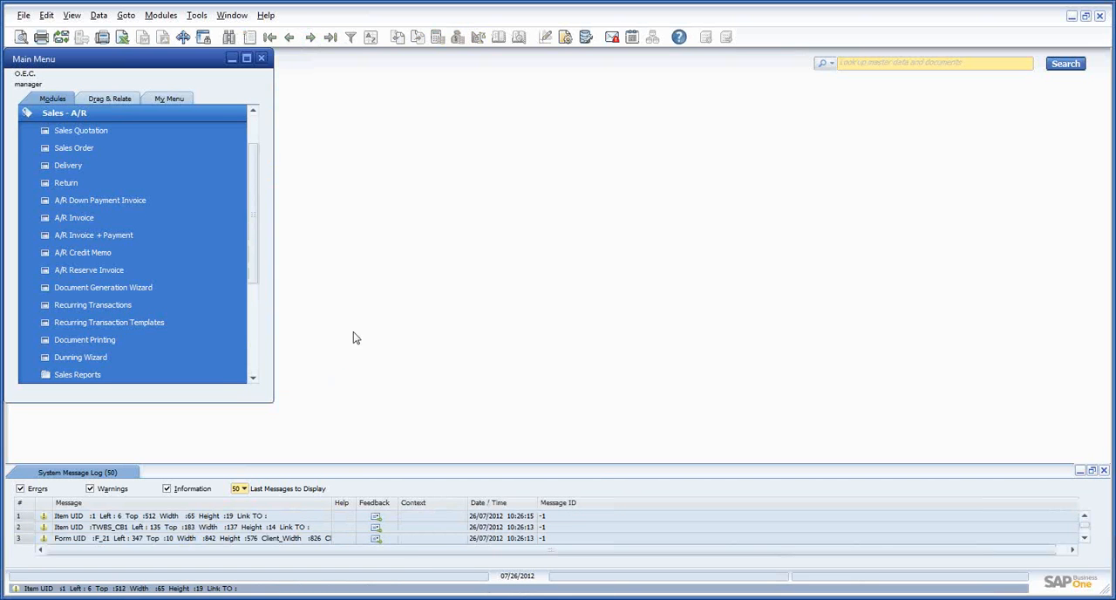
Reopen the Sales Order form, go to an existing record, and view its Sales Info and Contents tabs
{"action": "left_click", "coordinate": [68, 145]}
{"action": "left_click", "coordinate": [311, 38]}
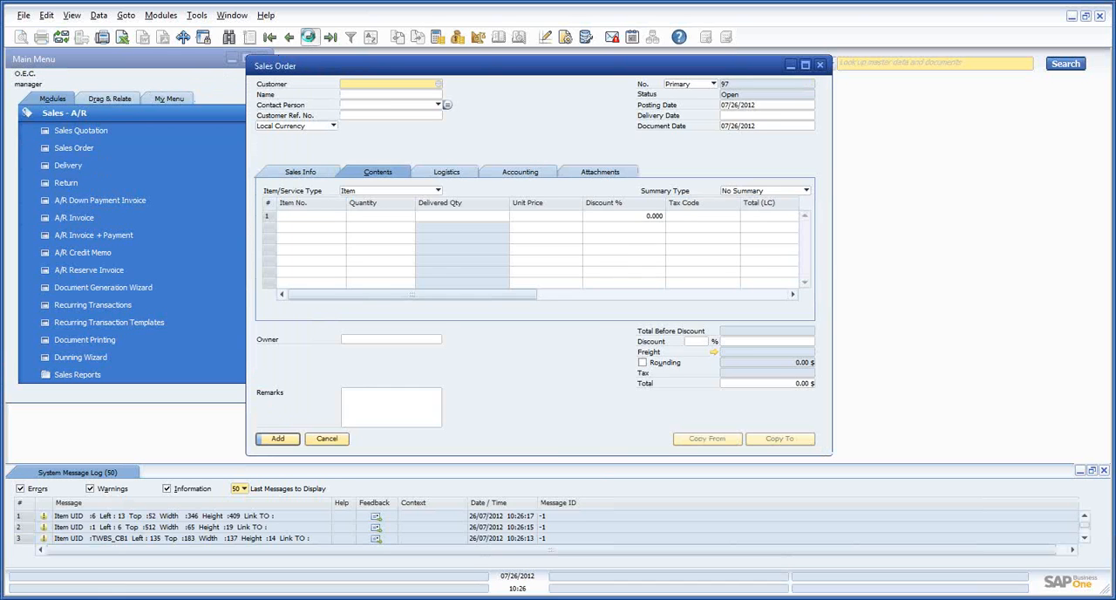
{"action": "left_click", "coordinate": [316, 174]}
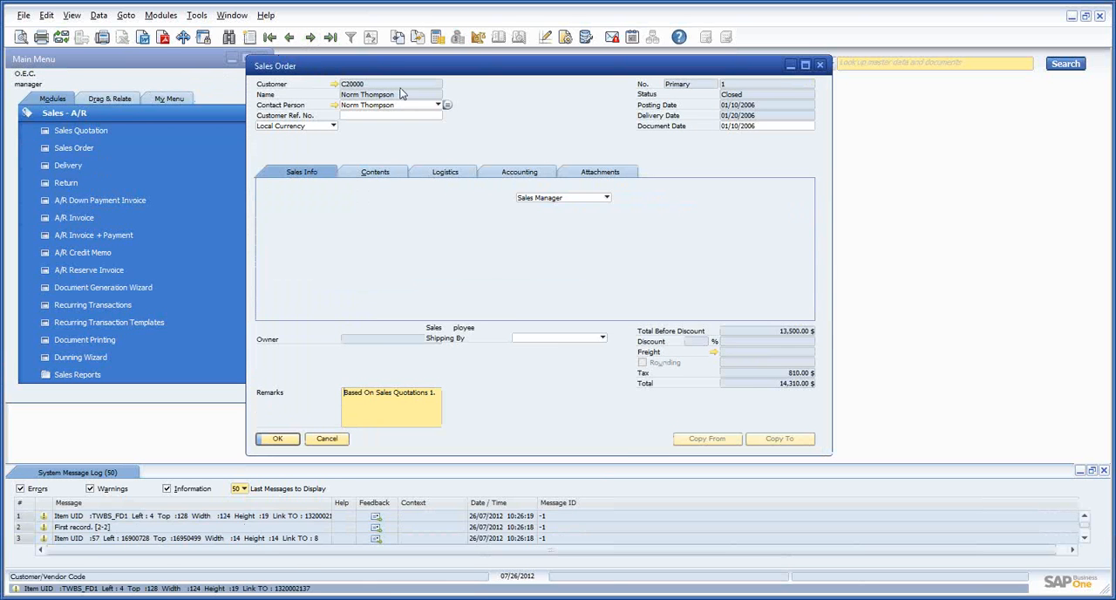
{"action": "left_click", "coordinate": [390, 176]}
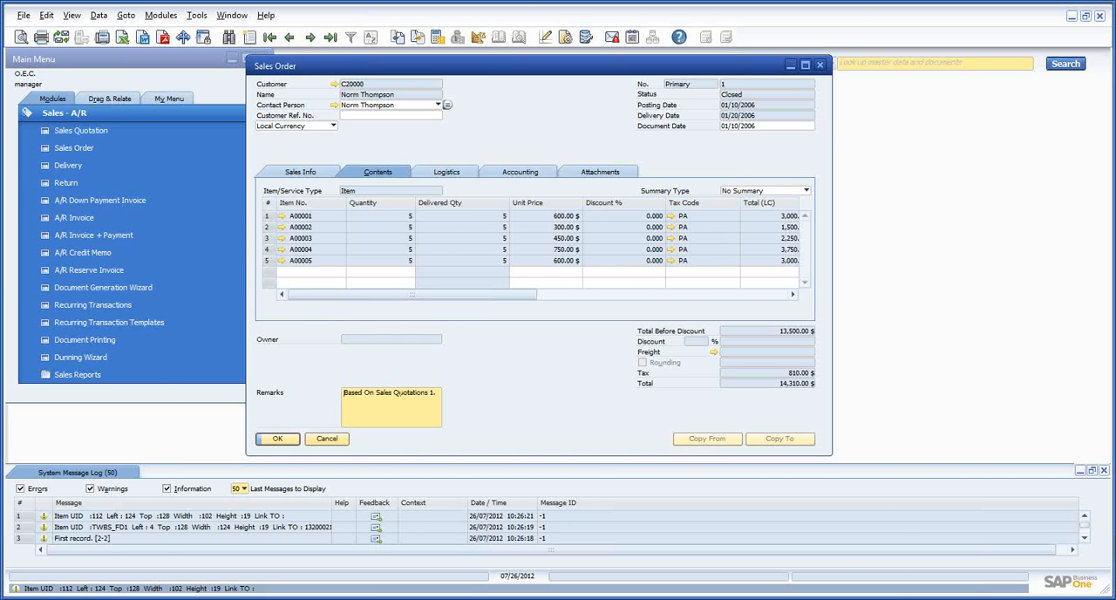
Minimize the GoToWebinar browser window and switch to the PowerPoint slide show of APP Customizer Training_v2.ppt
{"action": "left_click", "coordinate": [190, 598]}
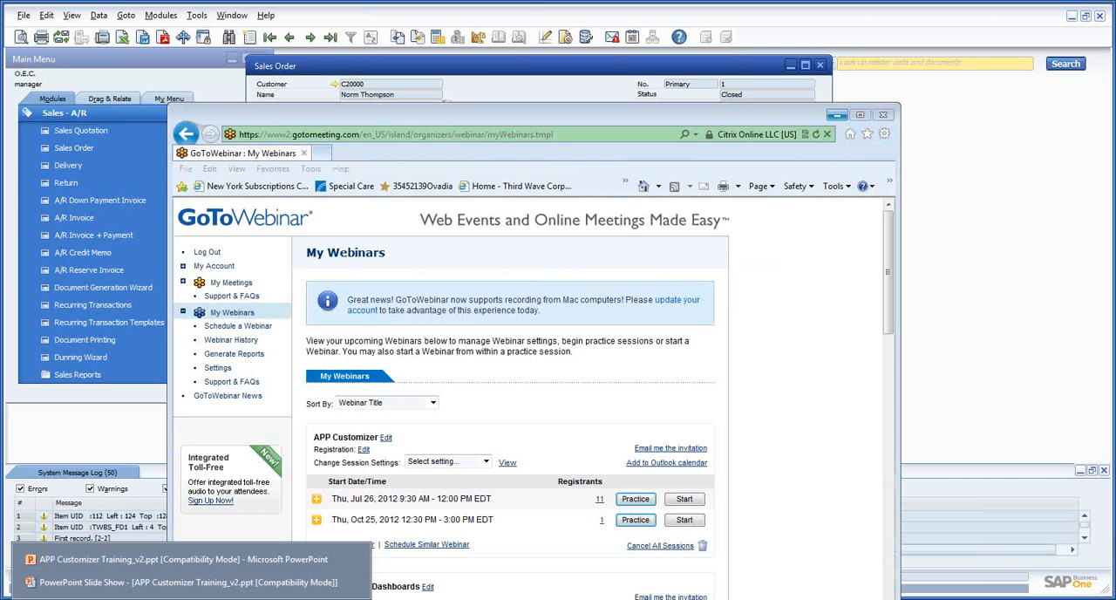
{"action": "left_click", "coordinate": [836, 114]}
{"action": "left_click", "coordinate": [191, 599]}
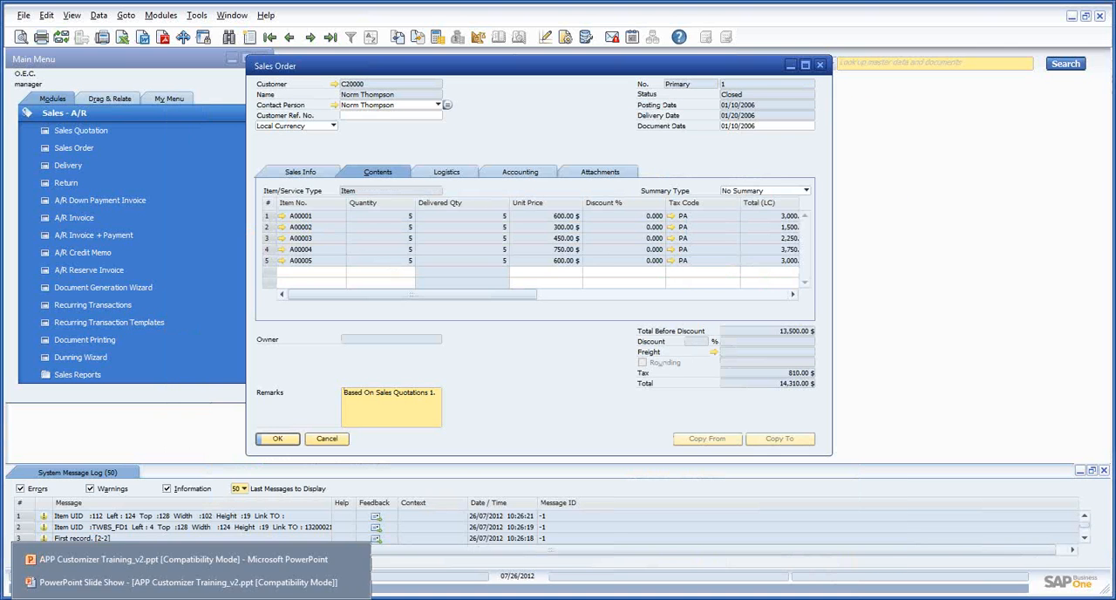
{"action": "left_click", "coordinate": [209, 590]}
{"action": "left_click", "coordinate": [390, 401]}
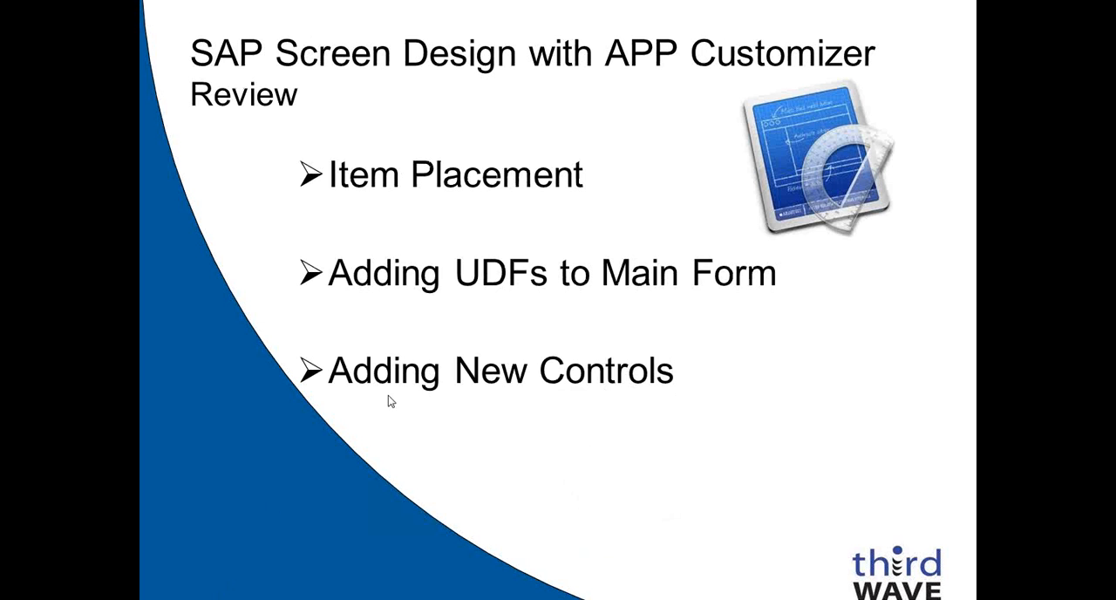
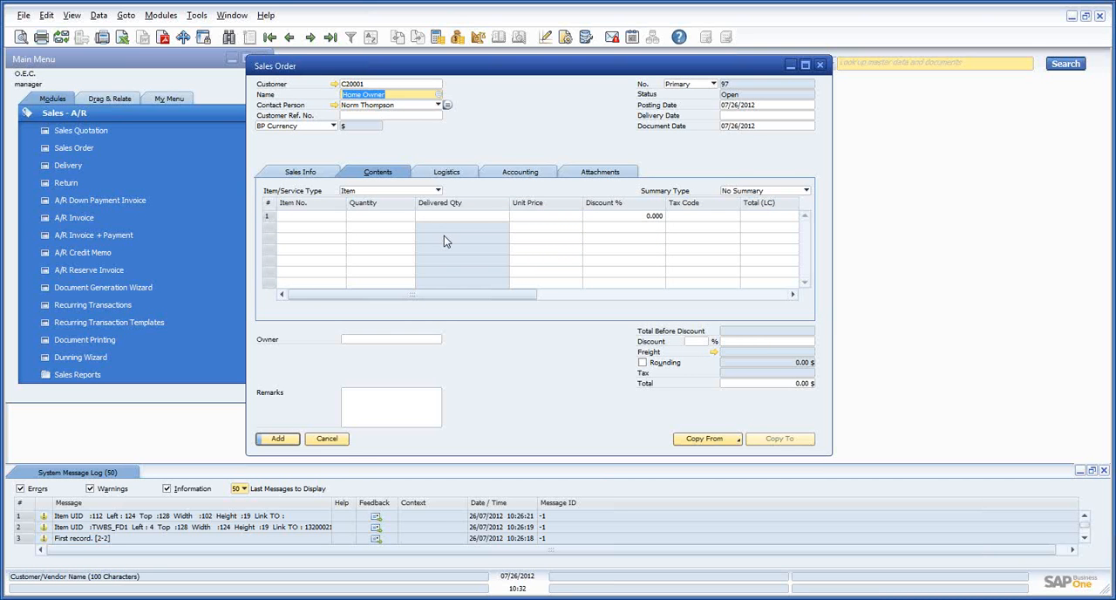
Move through the Sales Order header fields from Name to Document Date to check the existing tab order
{"action": "key", "text": "Tab"}
{"action": "key", "text": "Tab"}
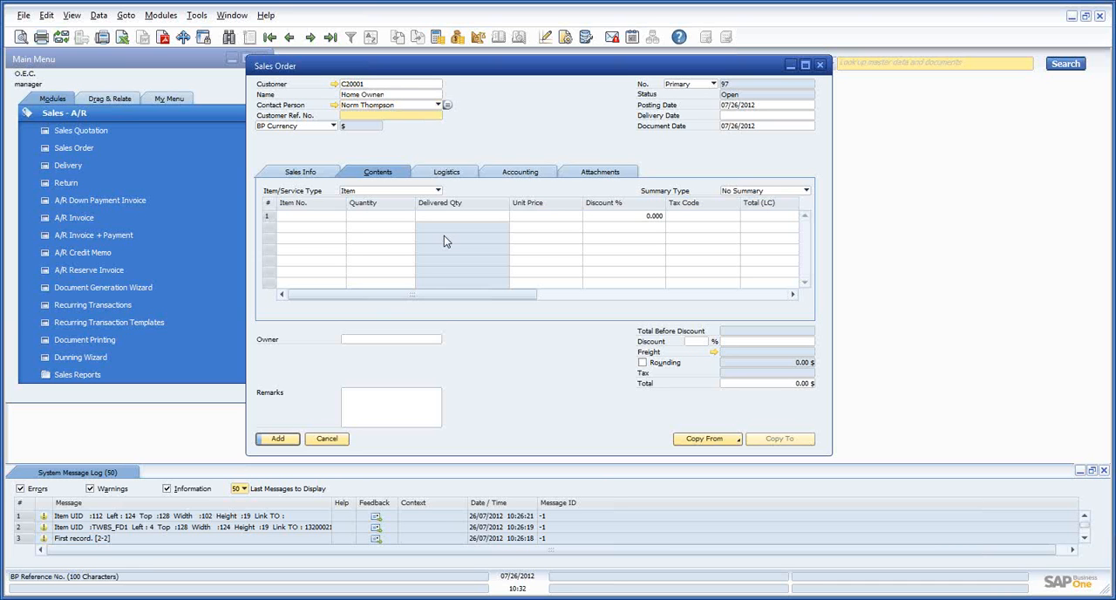
{"action": "key", "text": "Tab"}
{"action": "key", "text": "Tab"}
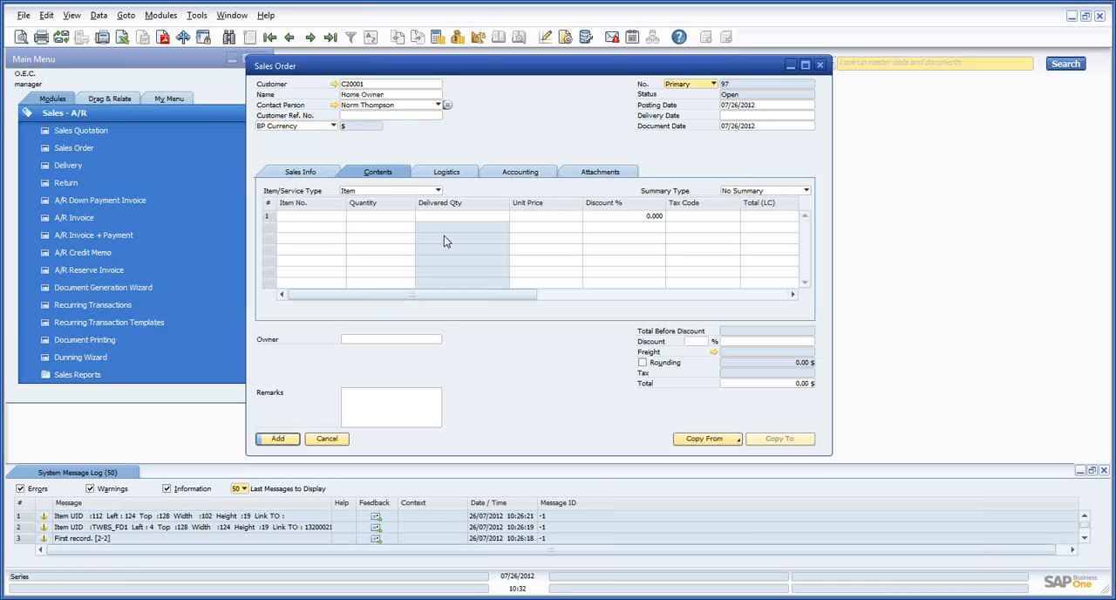
{"action": "key", "text": "Tab"}
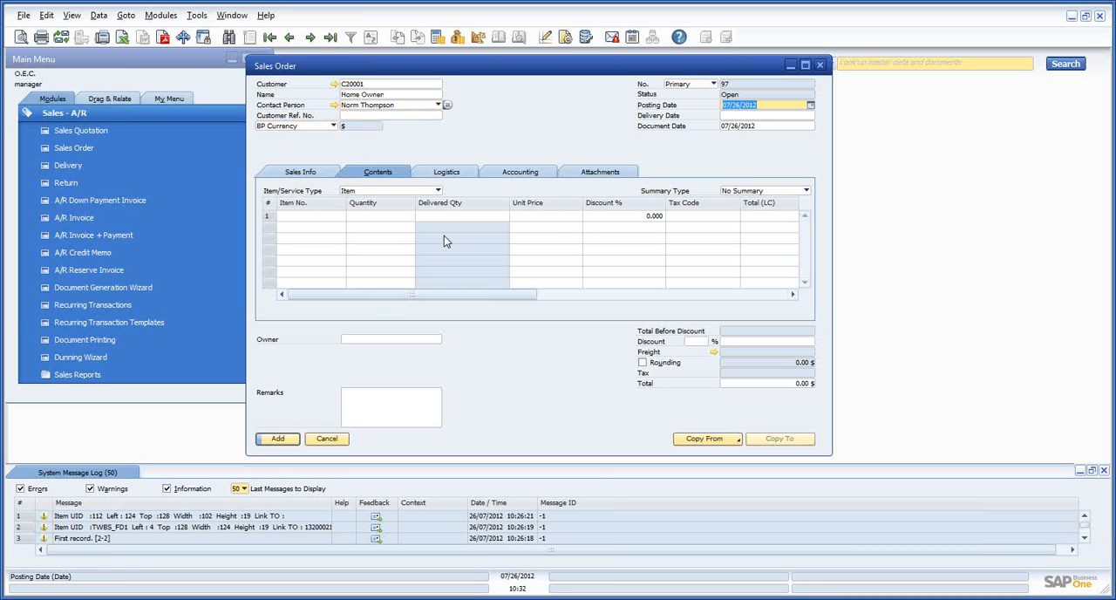
{"action": "key", "text": "Tab"}
{"action": "key", "text": "Tab"}
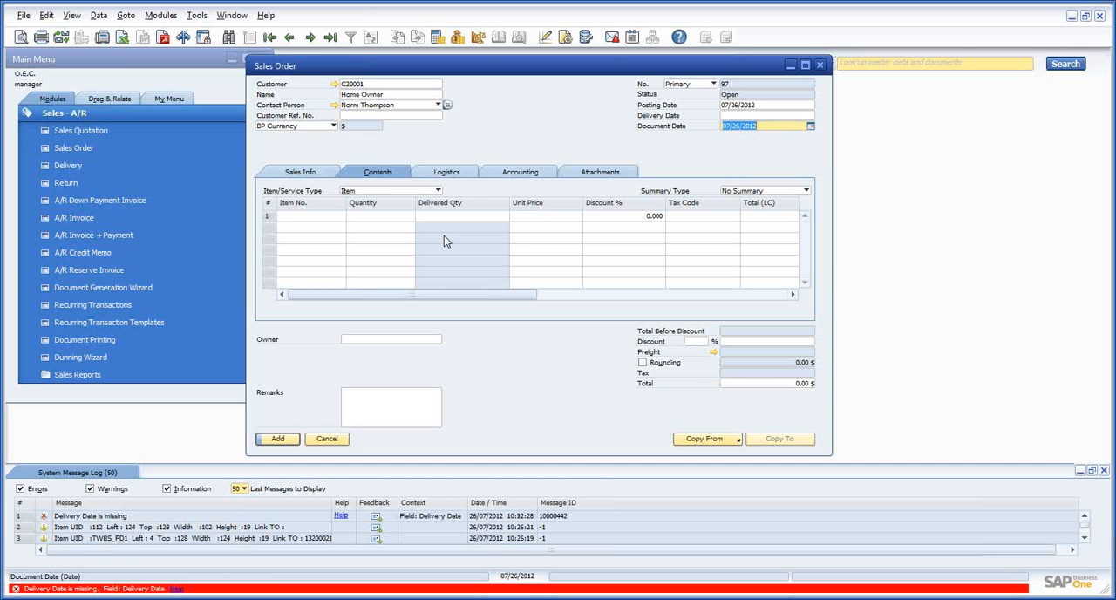
Start setting the form's tab sequence with APP Customizer and pick Customer, Delivery Date and Customer Ref. No. in that order
{"action": "right_click", "coordinate": [514, 101]}
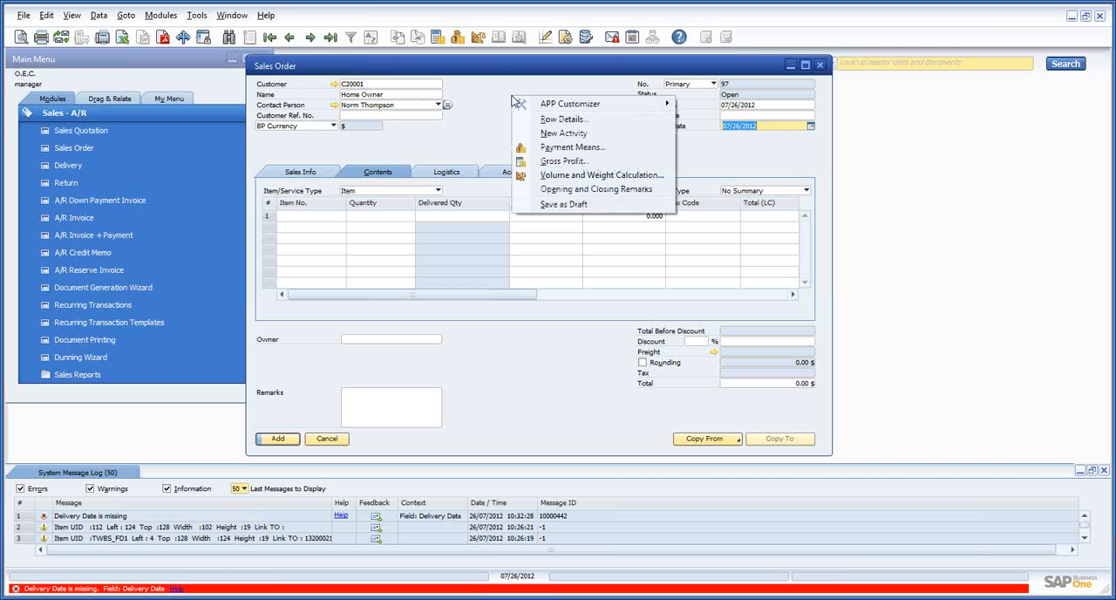
{"action": "mouse_move", "coordinate": [560, 107]}
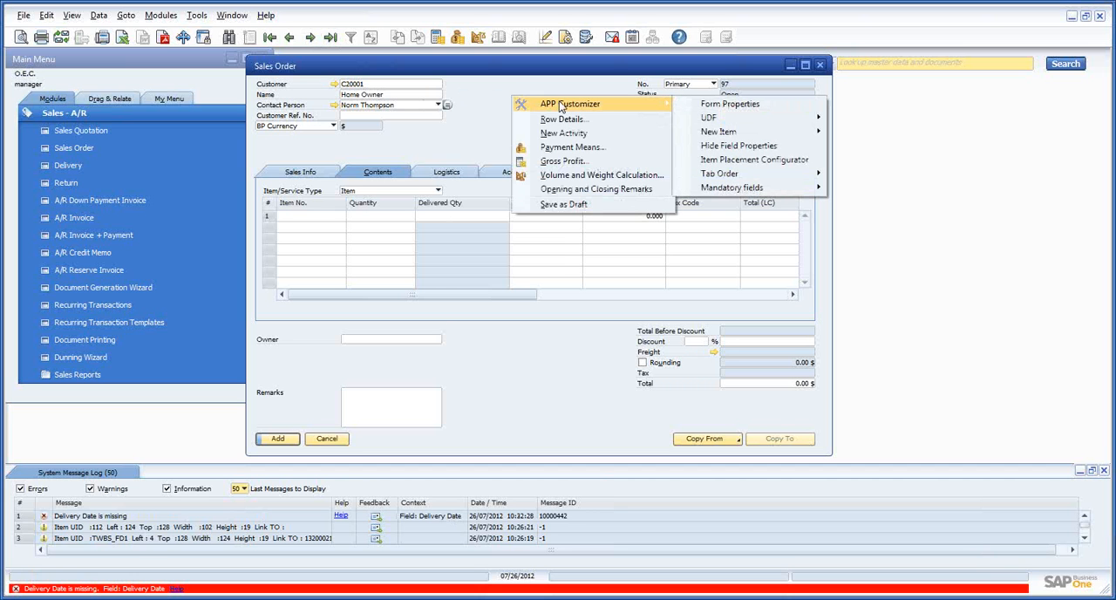
{"action": "mouse_move", "coordinate": [755, 177]}
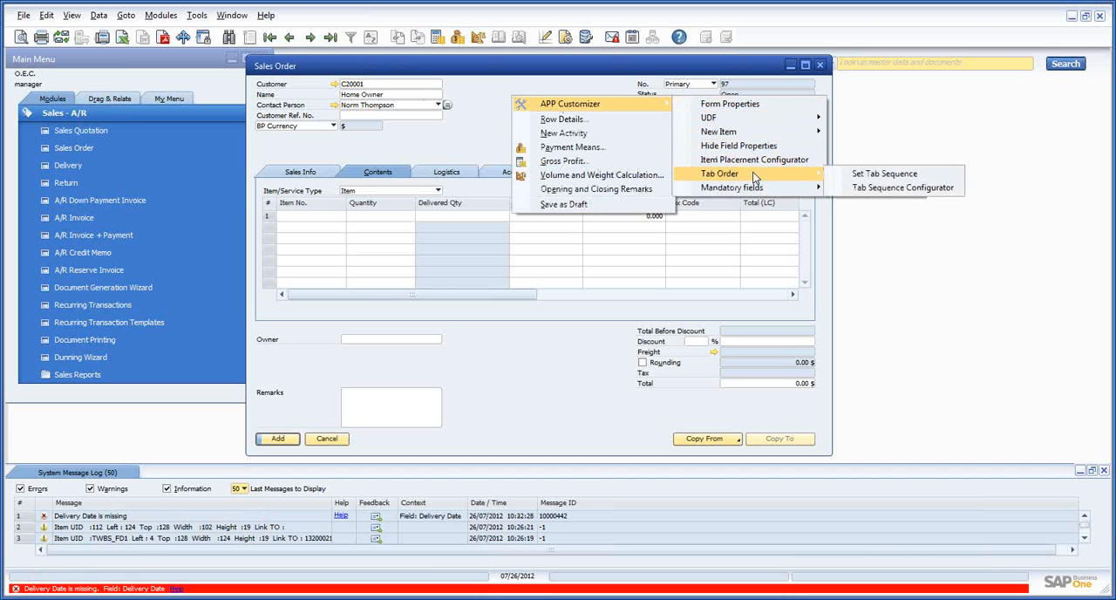
{"action": "left_click", "coordinate": [895, 178]}
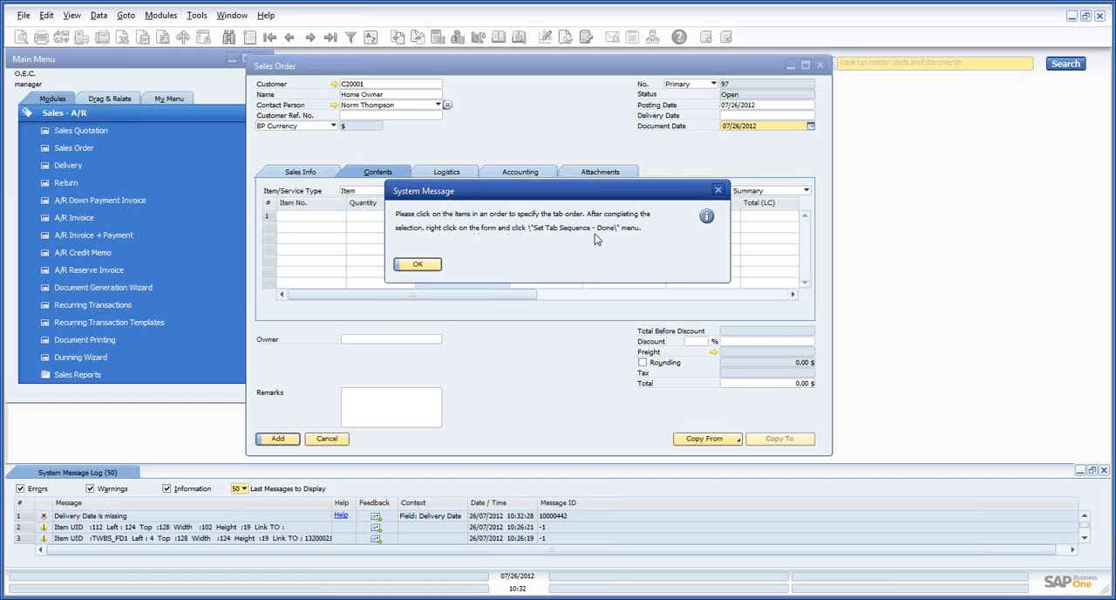
{"action": "left_click", "coordinate": [418, 264]}
{"action": "left_click", "coordinate": [357, 85]}
{"action": "left_click", "coordinate": [730, 116]}
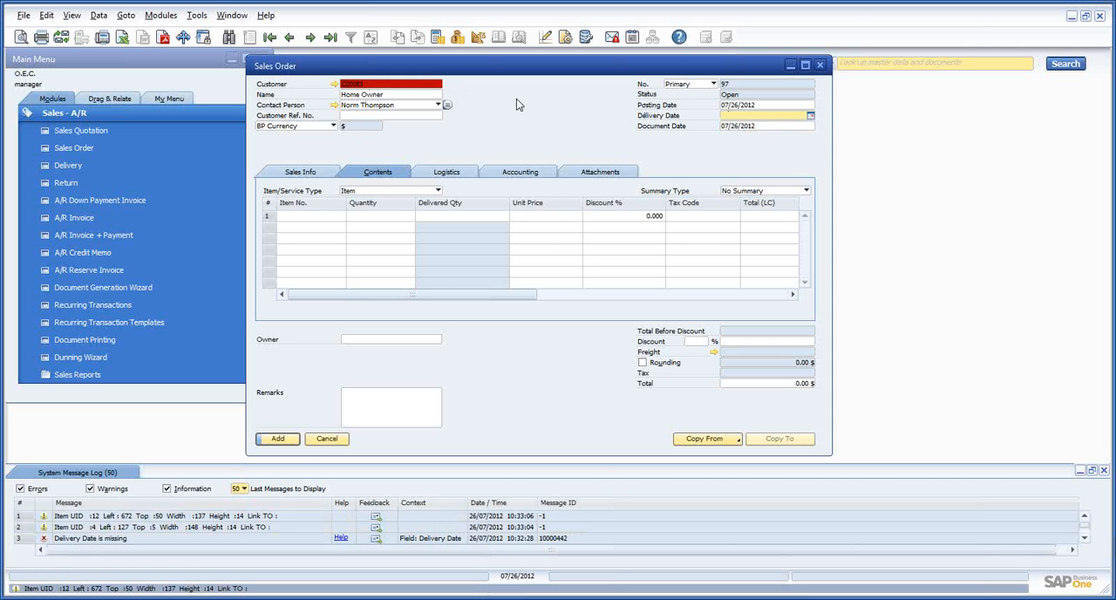
{"action": "left_click", "coordinate": [376, 116]}
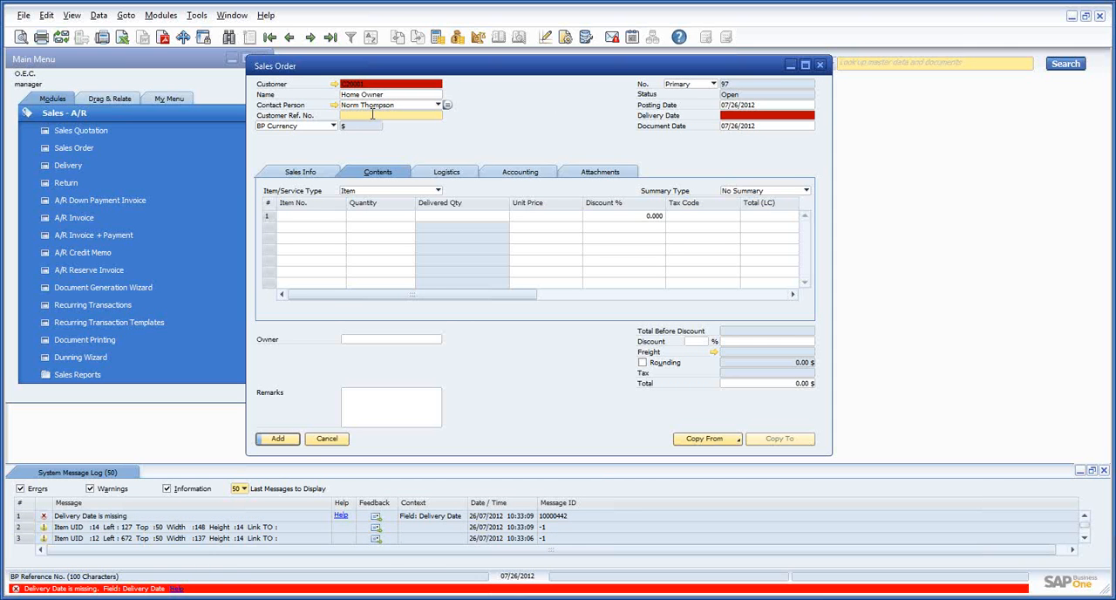
Finish the tab sequence selection and save its Tab Order Settings configuration as active for the Sales Order form
{"action": "right_click", "coordinate": [465, 114]}
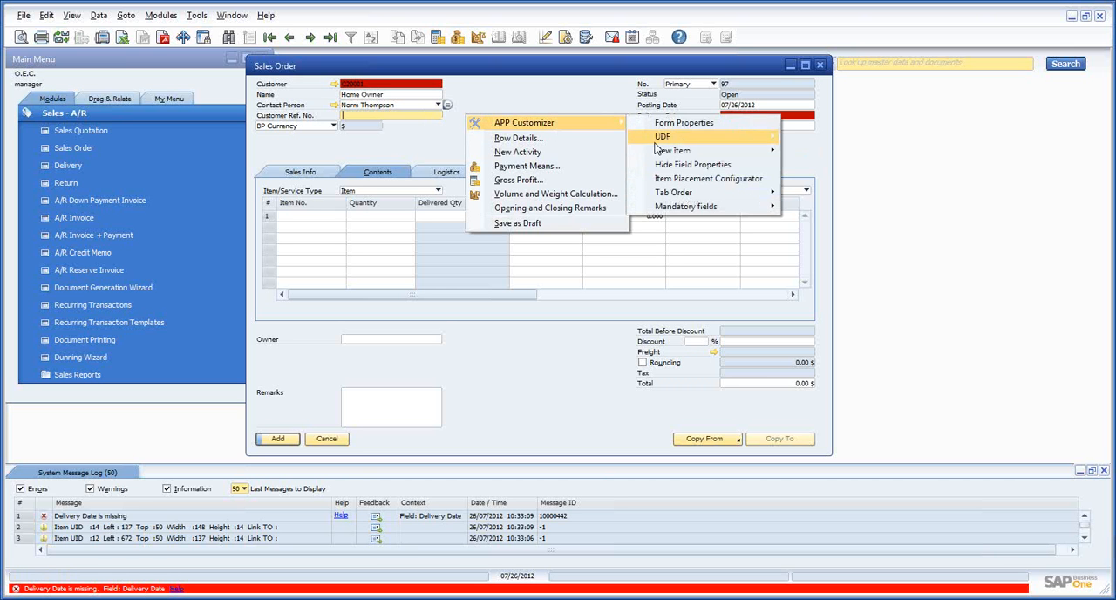
{"action": "mouse_move", "coordinate": [708, 195]}
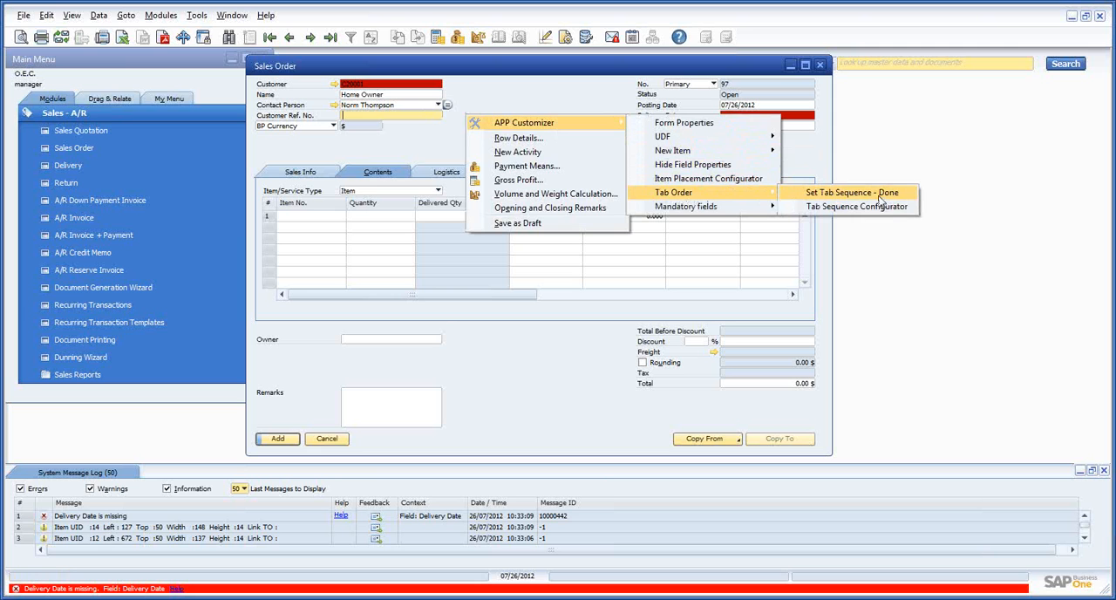
{"action": "left_click", "coordinate": [825, 205]}
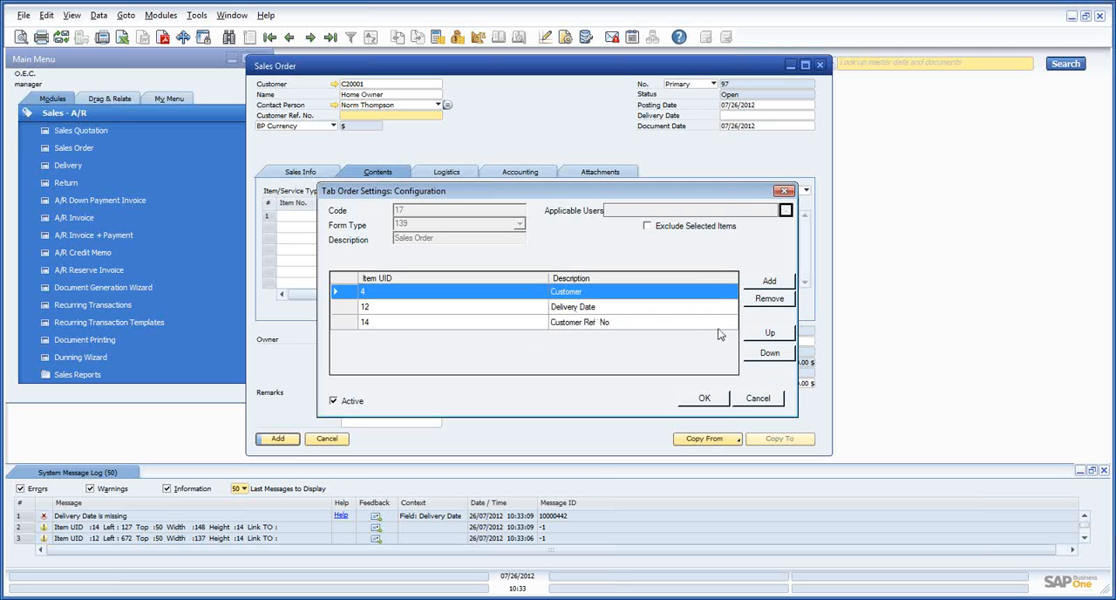
{"action": "left_click", "coordinate": [706, 403]}
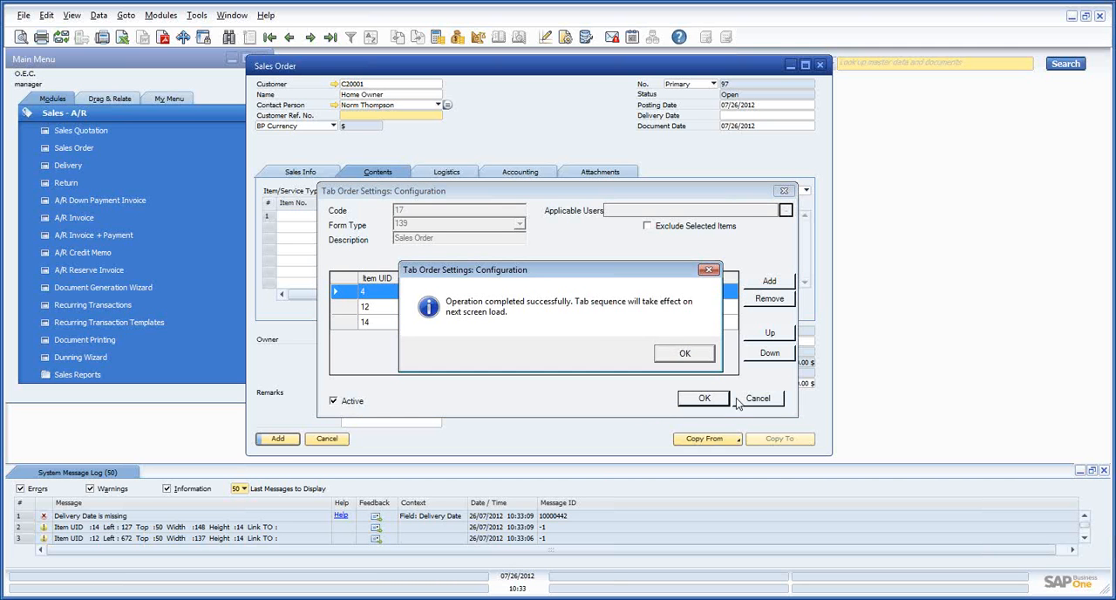
{"action": "left_click", "coordinate": [684, 353]}
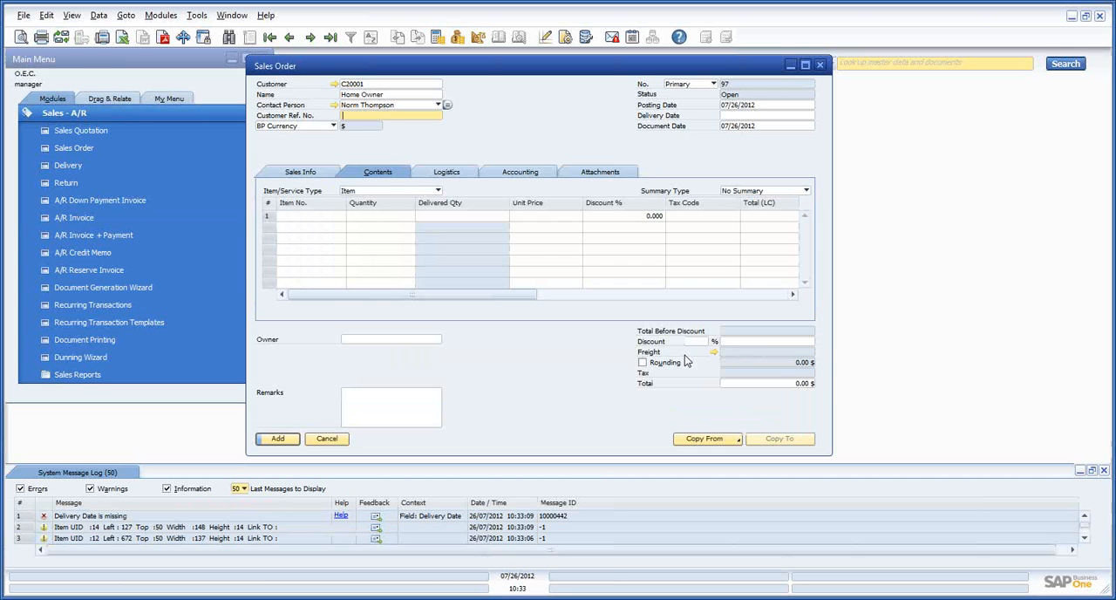
Close and reopen the Sales Order form, and choose the first business partner in the list as the customer
{"action": "left_click", "coordinate": [323, 438]}
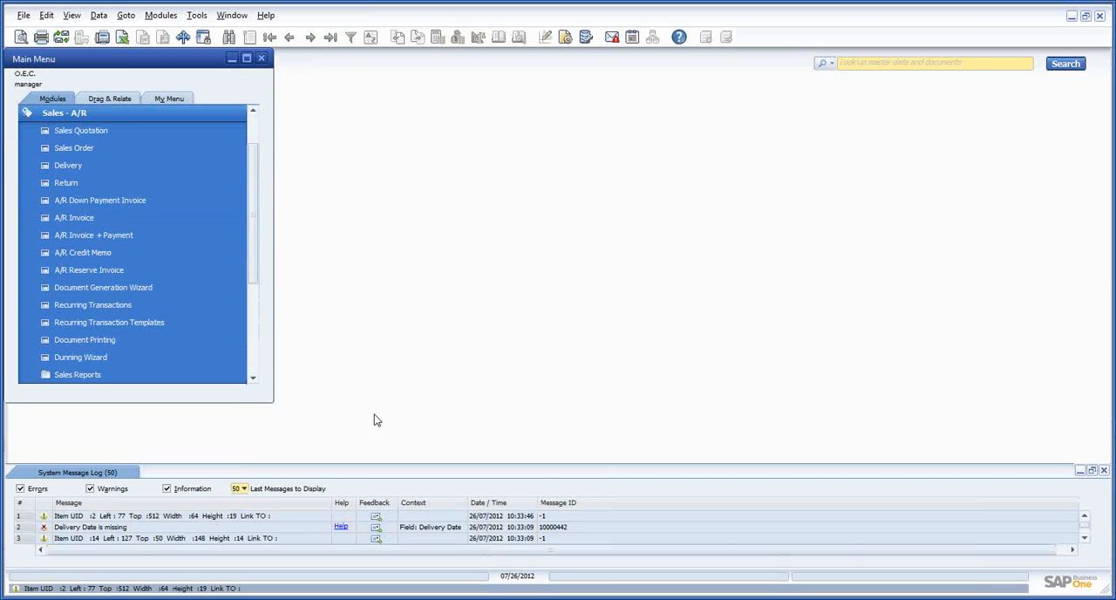
{"action": "left_click", "coordinate": [186, 164]}
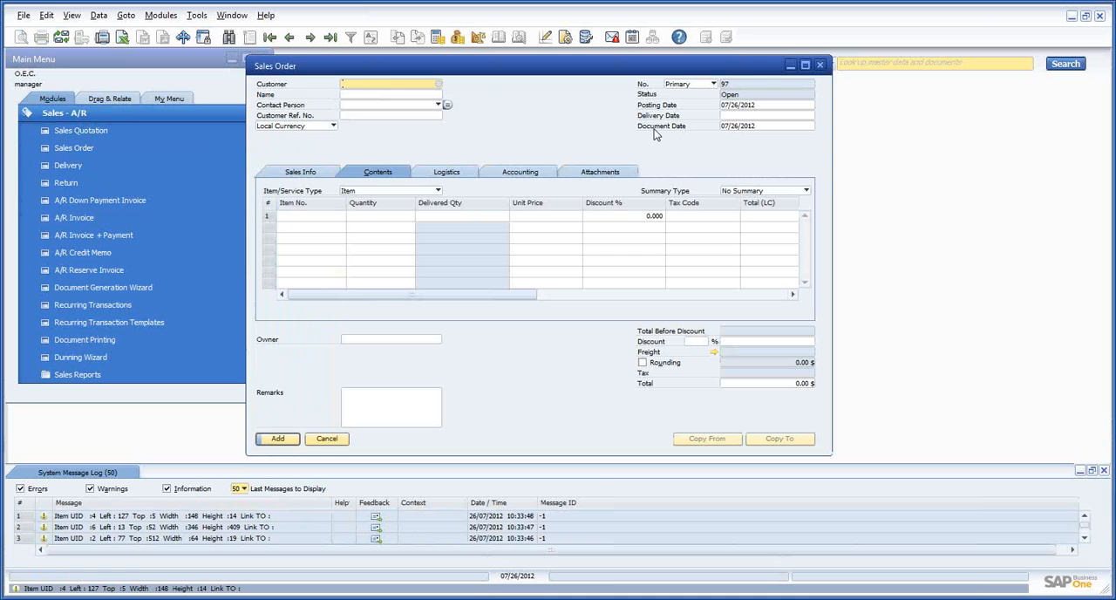
{"action": "key", "text": "Tab"}
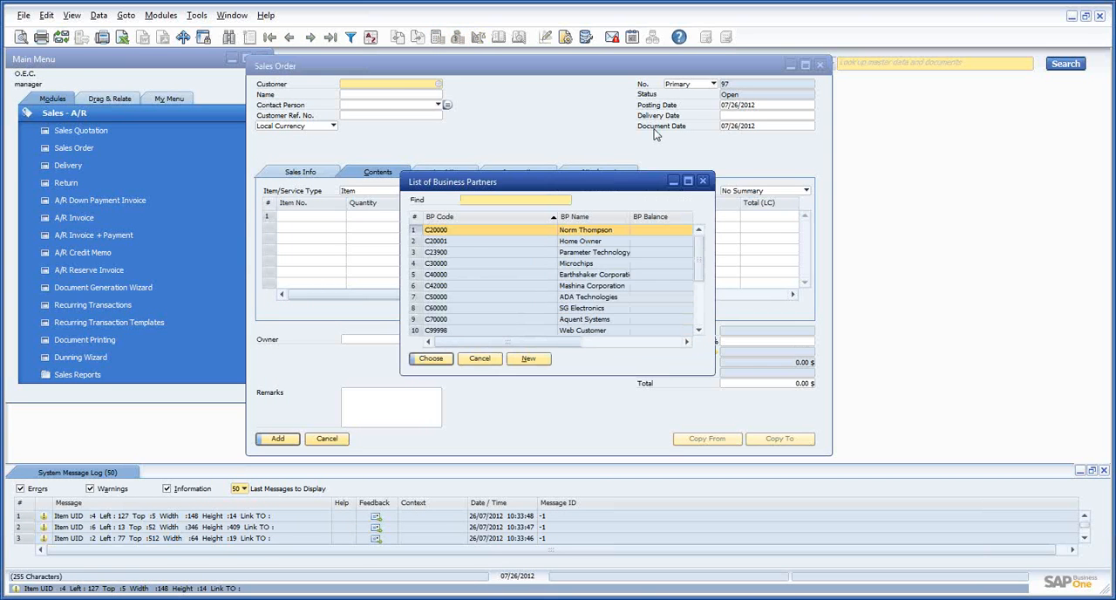
{"action": "double_click", "coordinate": [454, 230]}
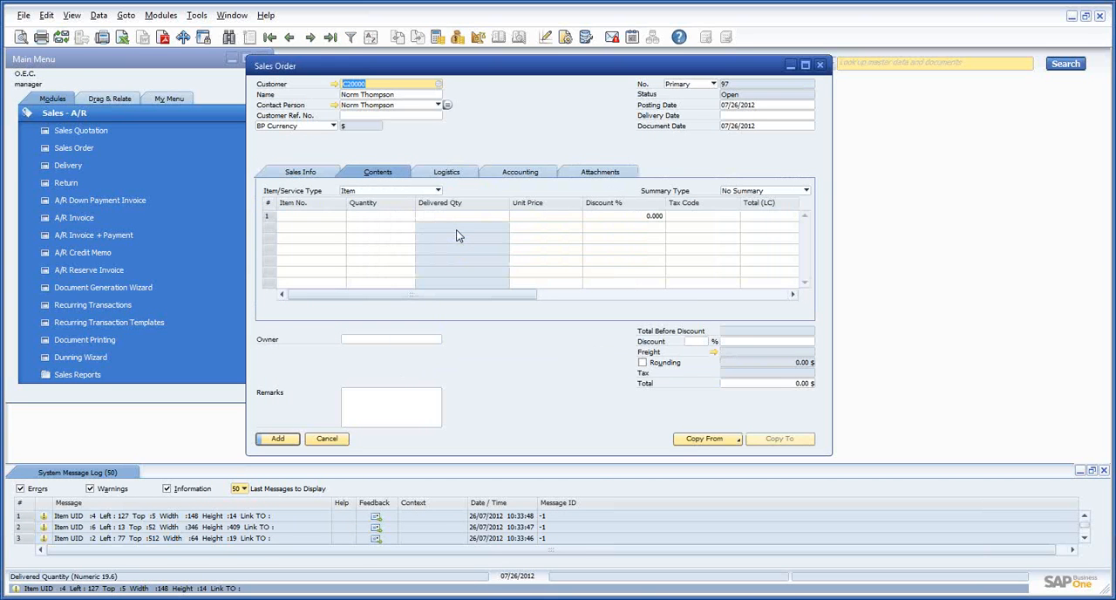
Test the new tab sequence from Customer through Delivery Date, set to 07/26/2012, to Customer Ref. No
{"action": "key", "text": "Tab"}
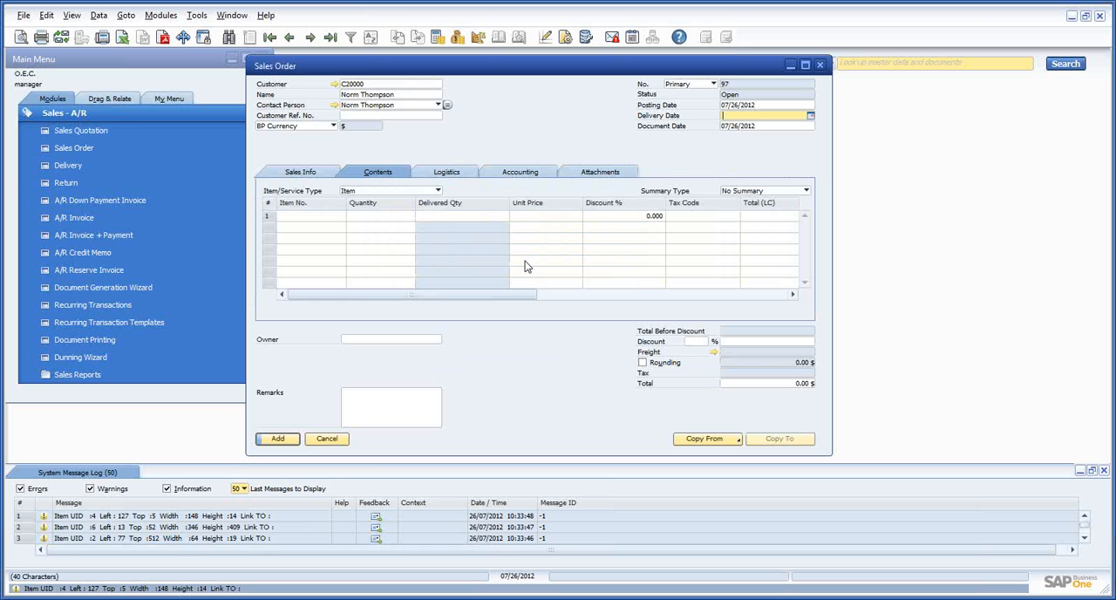
{"action": "type", "text": "a"}
{"action": "key", "text": "Tab"}
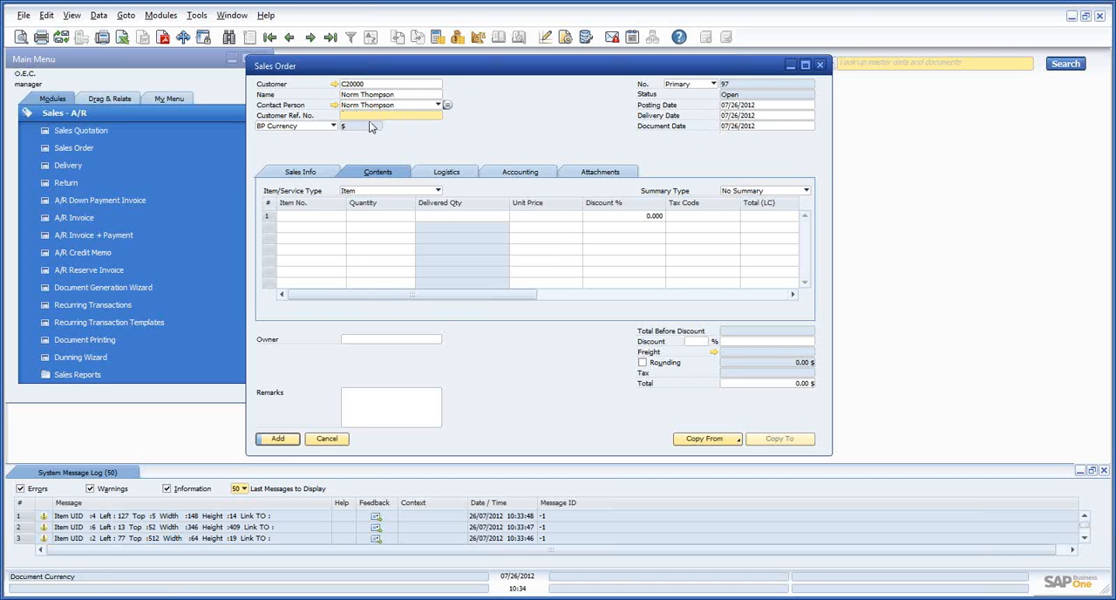
Start setting mandatory fields on the Sales Order form with APP Customizer and mark Customer Ref. No. as mandatory
{"action": "right_click", "coordinate": [487, 103]}
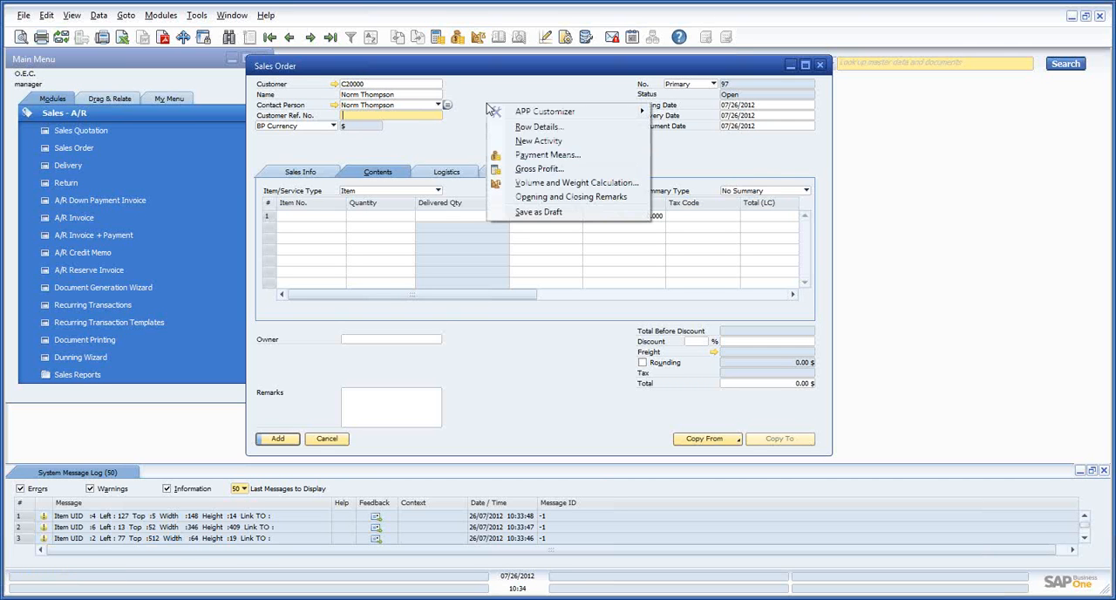
{"action": "mouse_move", "coordinate": [518, 112]}
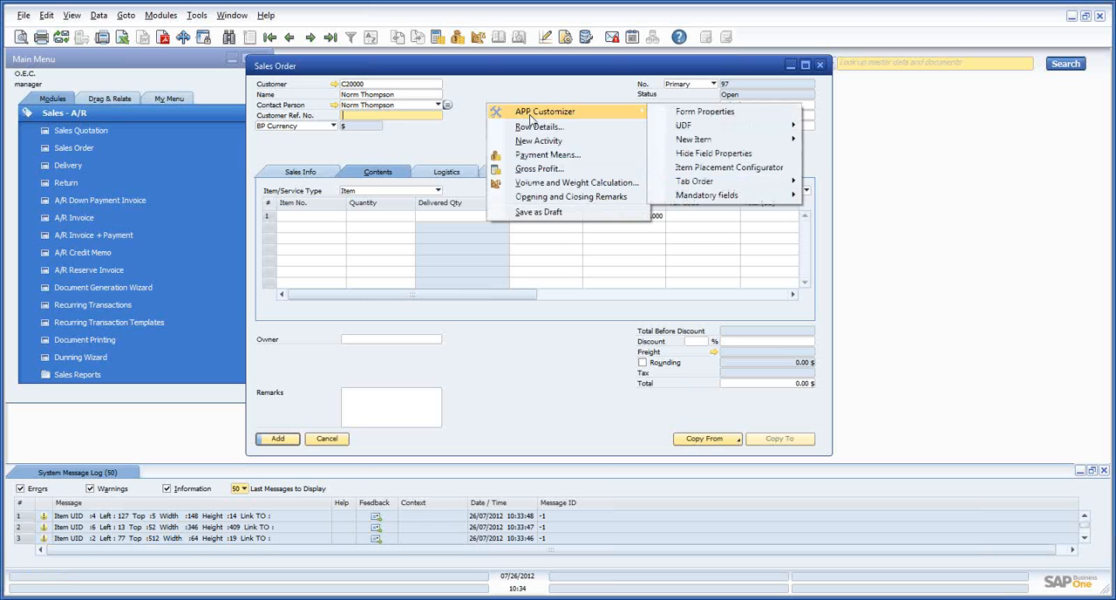
{"action": "mouse_move", "coordinate": [720, 199]}
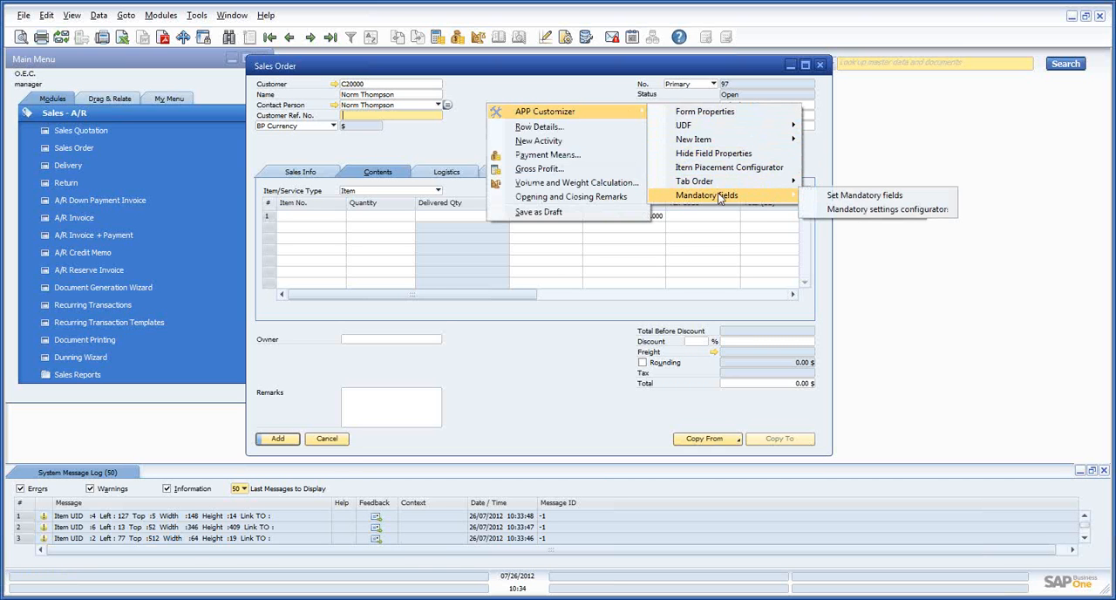
{"action": "left_click", "coordinate": [906, 197]}
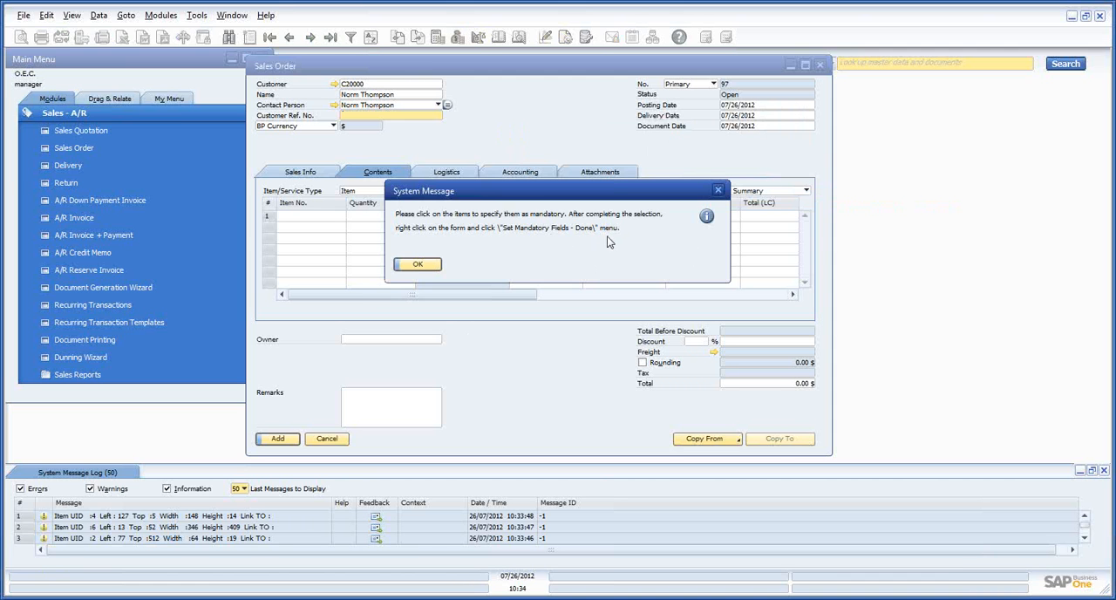
{"action": "left_click", "coordinate": [414, 264]}
{"action": "left_click", "coordinate": [349, 115]}
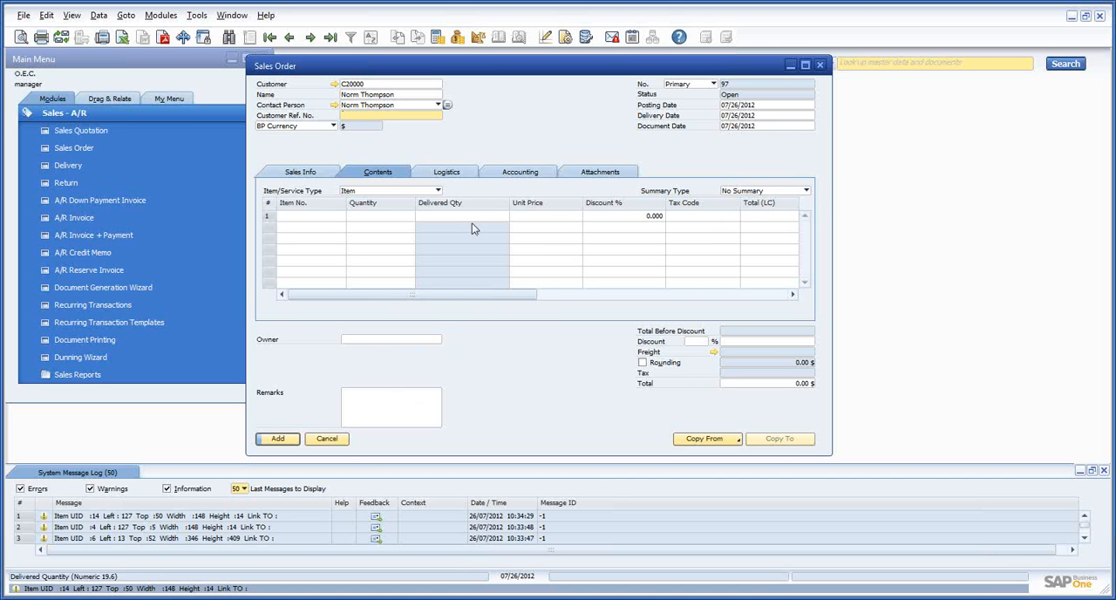
Finish the mandatory field selection and bring up the Mandatory Fields configuration for the Sales Order form
{"action": "right_click", "coordinate": [487, 121]}
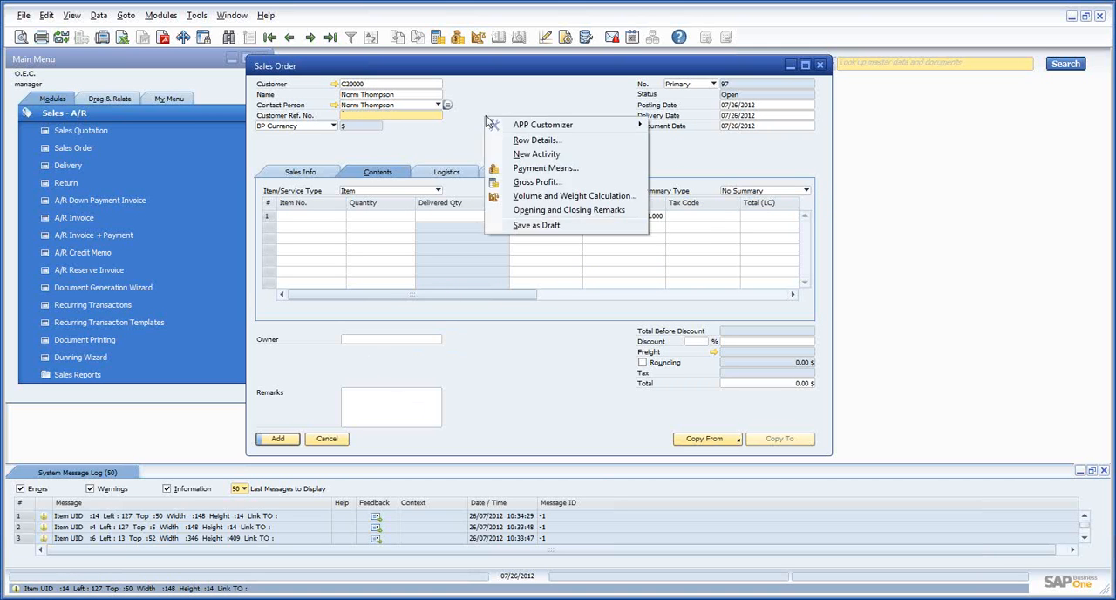
{"action": "mouse_move", "coordinate": [557, 124]}
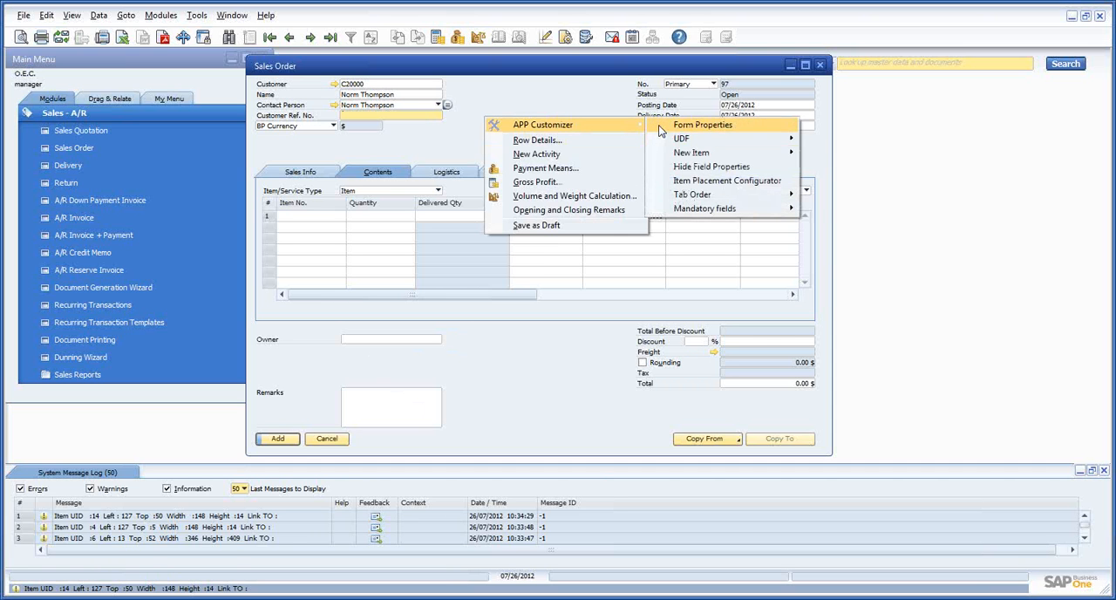
{"action": "mouse_move", "coordinate": [725, 210]}
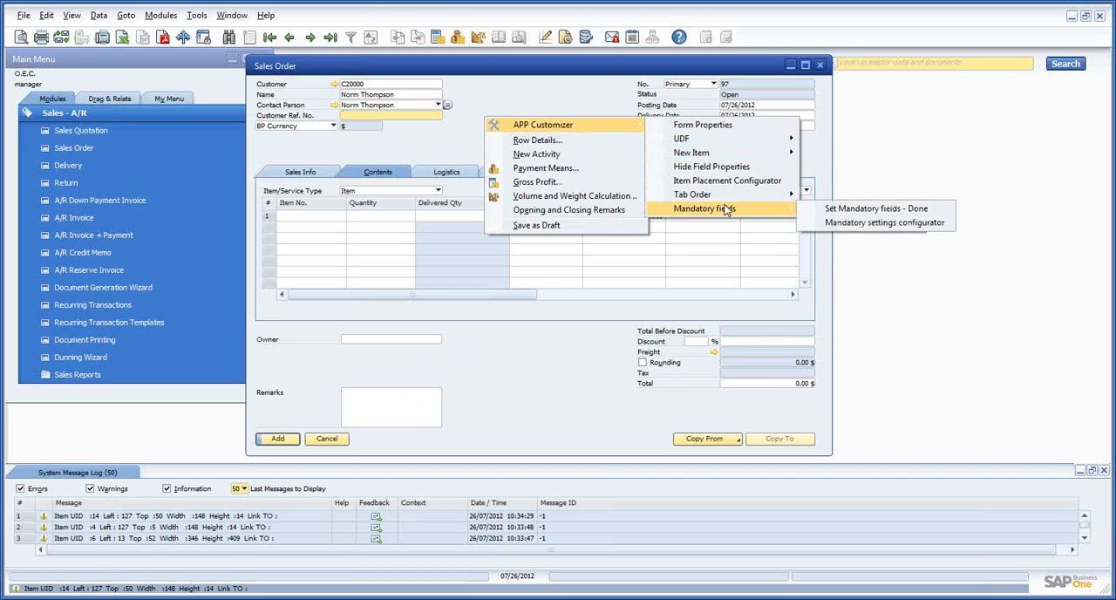
{"action": "left_click", "coordinate": [872, 213]}
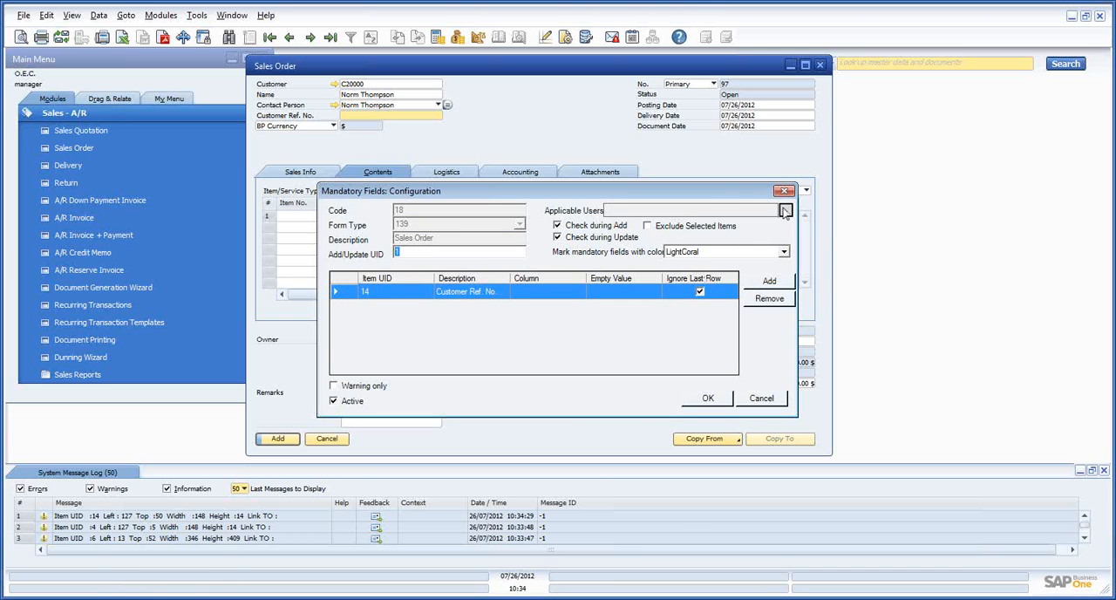
Look through the user list for the mandatory fields rule's applicable users and close it without selecting anyone
{"action": "left_click", "coordinate": [785, 211]}
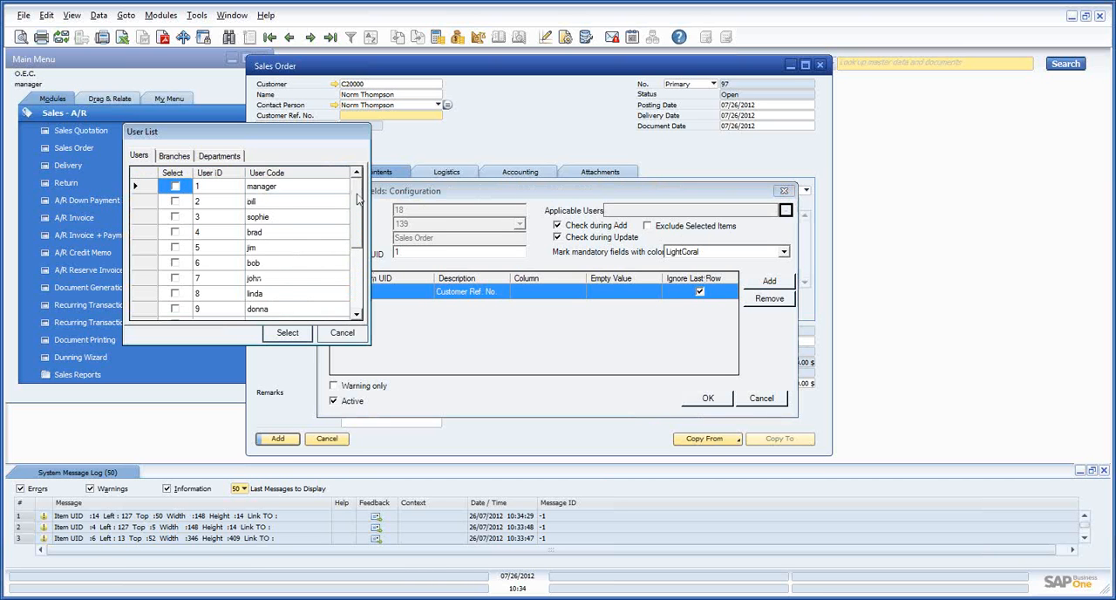
{"action": "scroll", "coordinate": [359, 246], "scroll_direction": "down", "scroll_amount": 2}
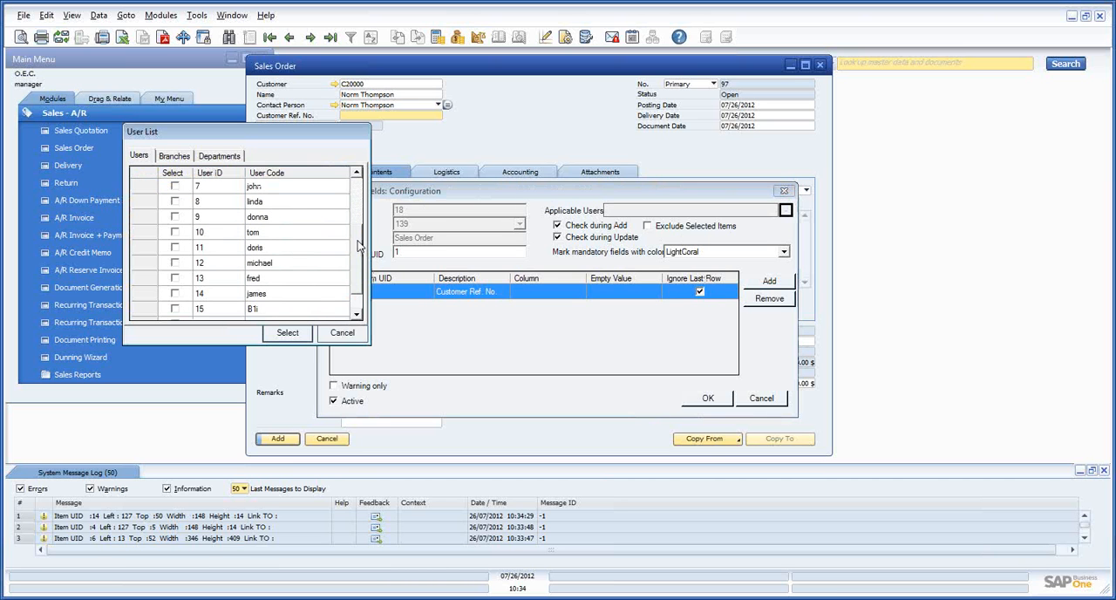
{"action": "left_click", "coordinate": [343, 333]}
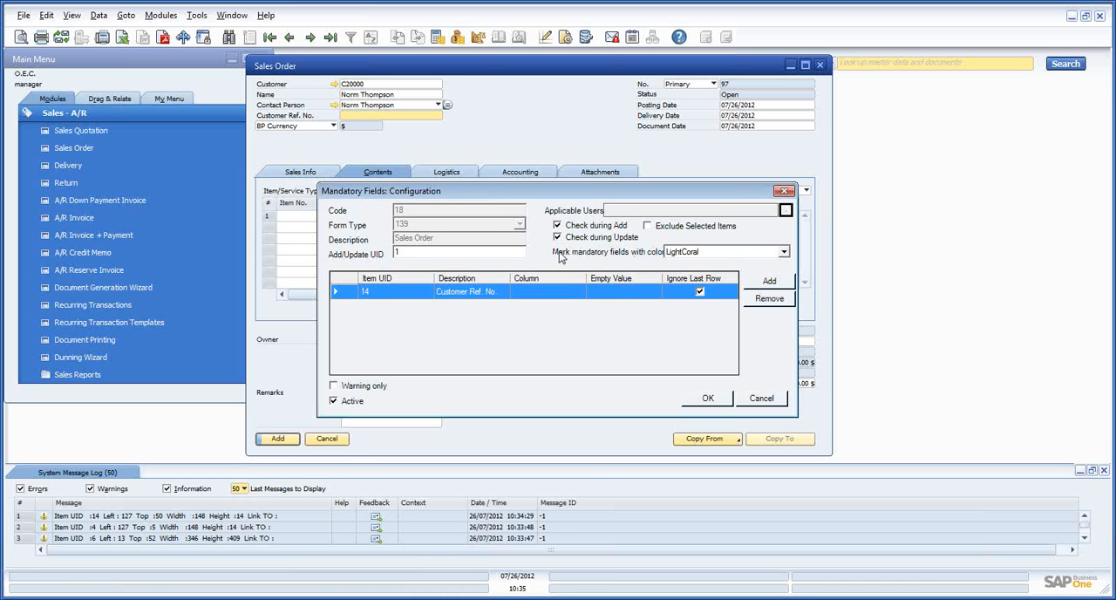
Set Add/Update UID to *, keep LightCoral as the mandatory field color, and save the Mandatory Fields configuration
{"action": "left_click", "coordinate": [784, 253]}
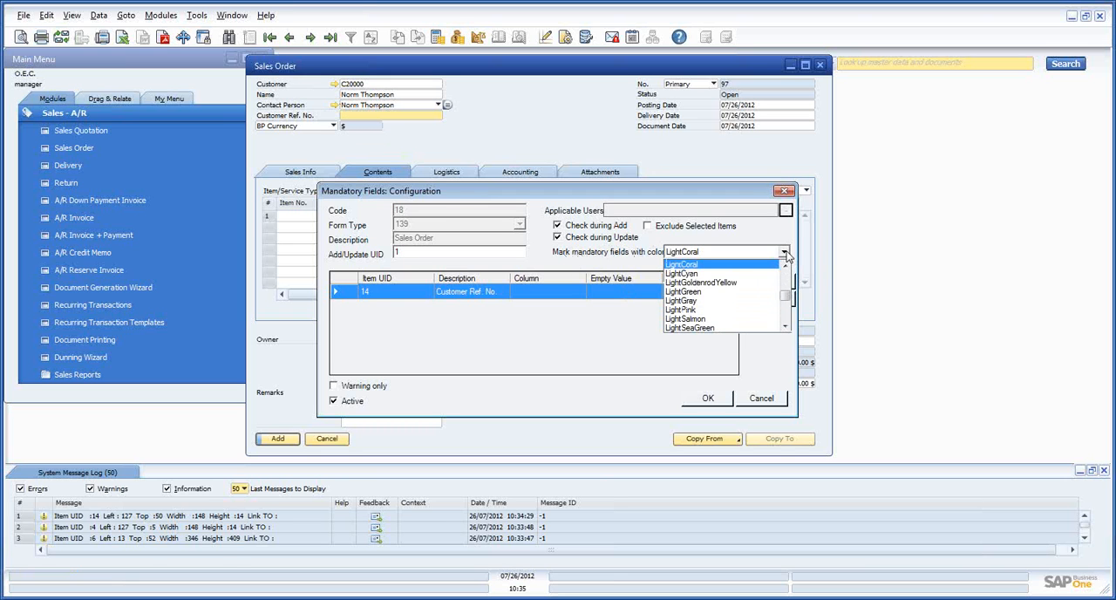
{"action": "left_click", "coordinate": [709, 253]}
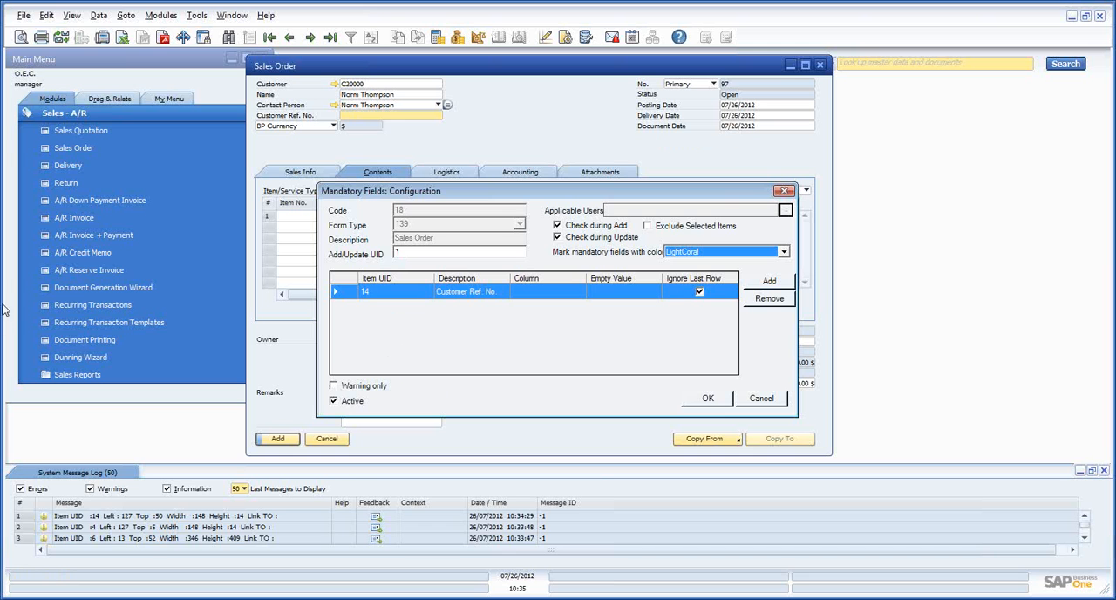
{"action": "left_click", "coordinate": [711, 398]}
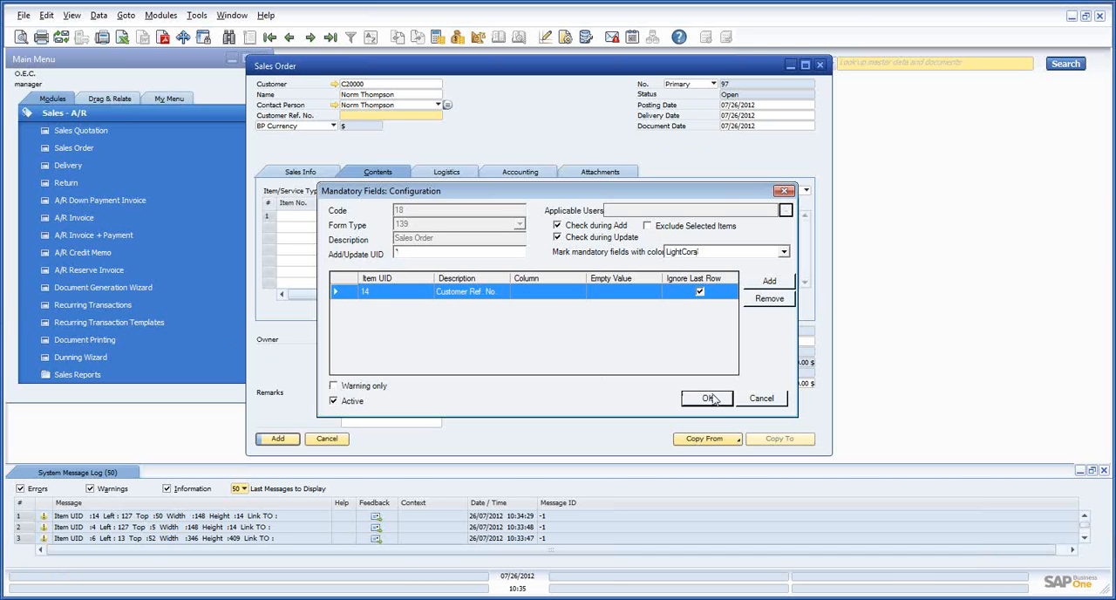
{"action": "left_click", "coordinate": [622, 354]}
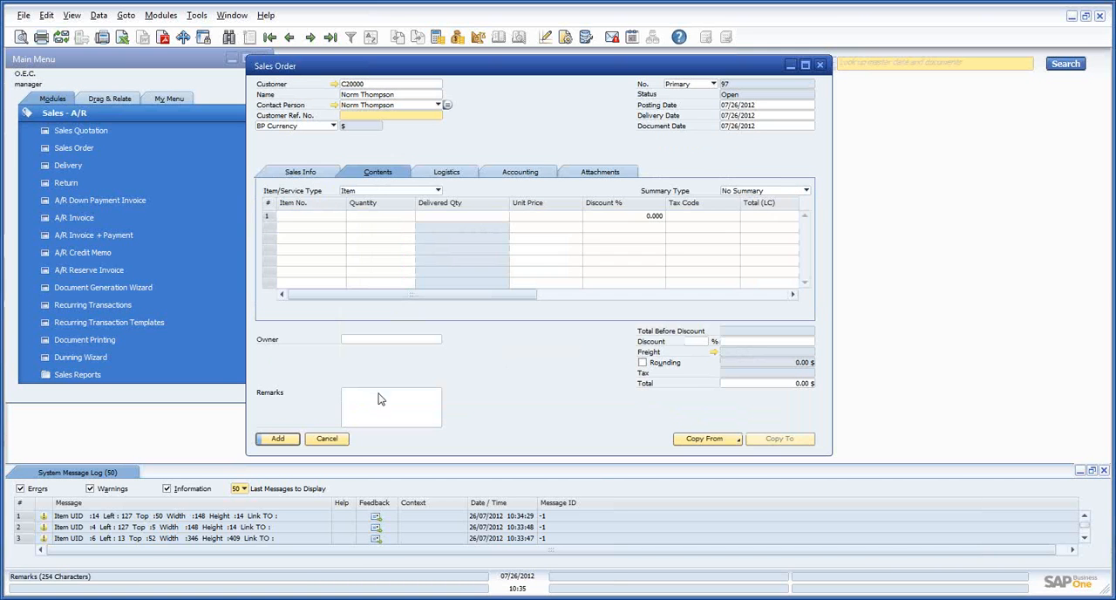
Close and reopen the Sales Order form to load the mandatory field rule, and choose the first business partner as customer
{"action": "left_click", "coordinate": [327, 438]}
{"action": "left_click", "coordinate": [143, 150]}
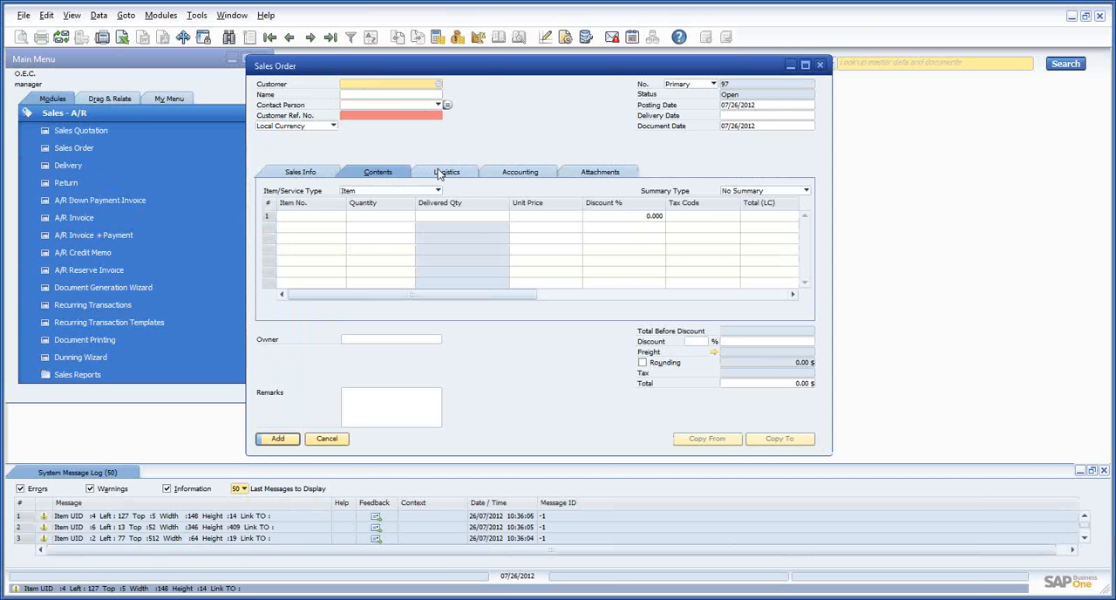
{"action": "key", "text": "Tab"}
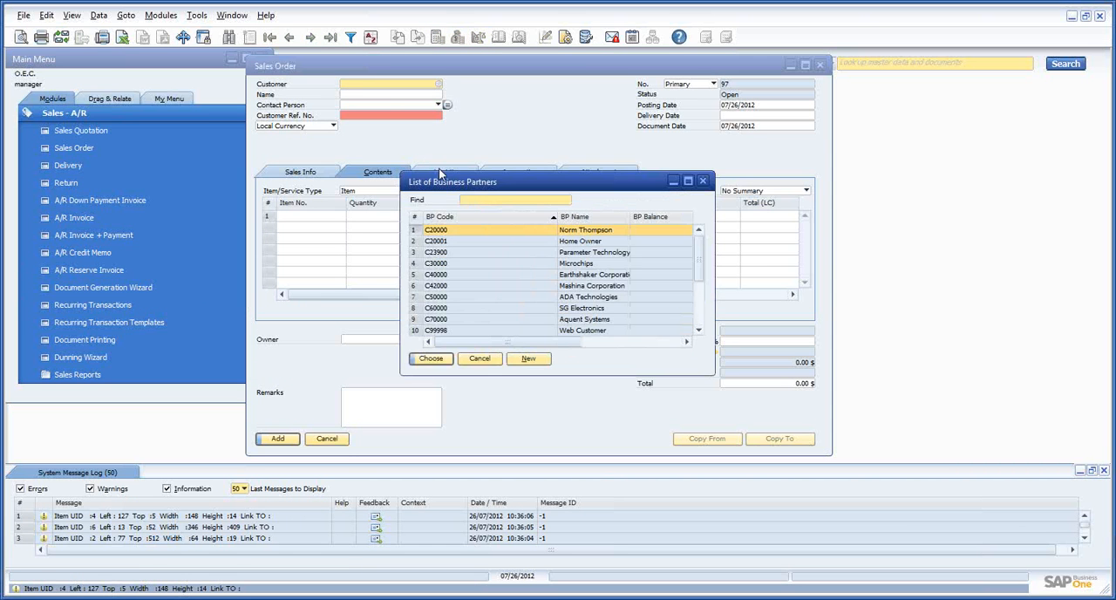
{"action": "double_click", "coordinate": [442, 231]}
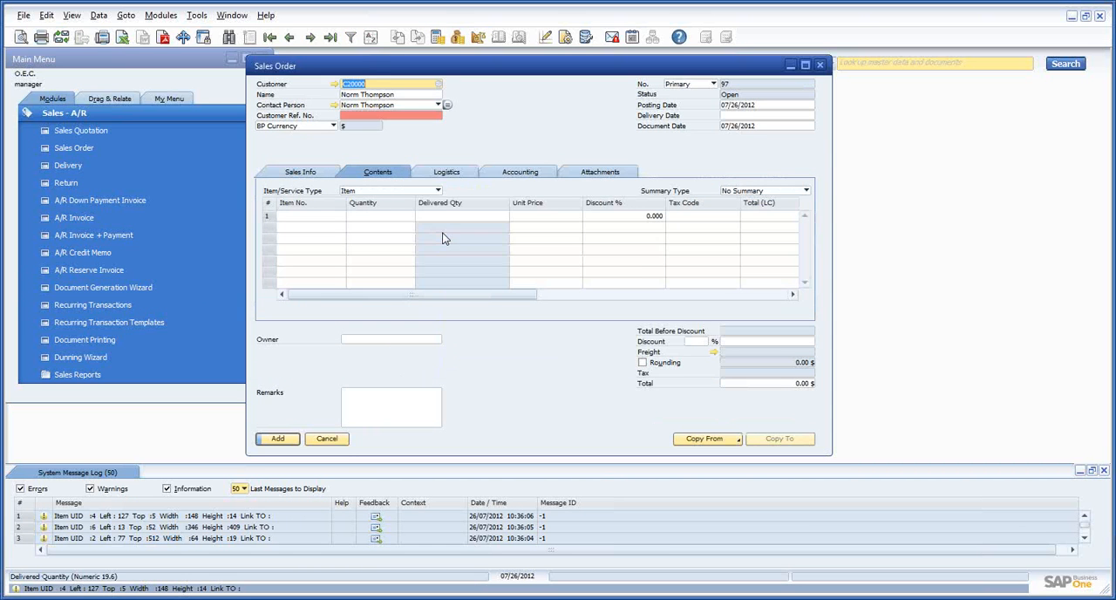
Set the Delivery Date to 07/26/2012 and add item A00001 to the first row of the sales order
{"action": "key", "text": "Tab"}
{"action": "type", "text": "t"}
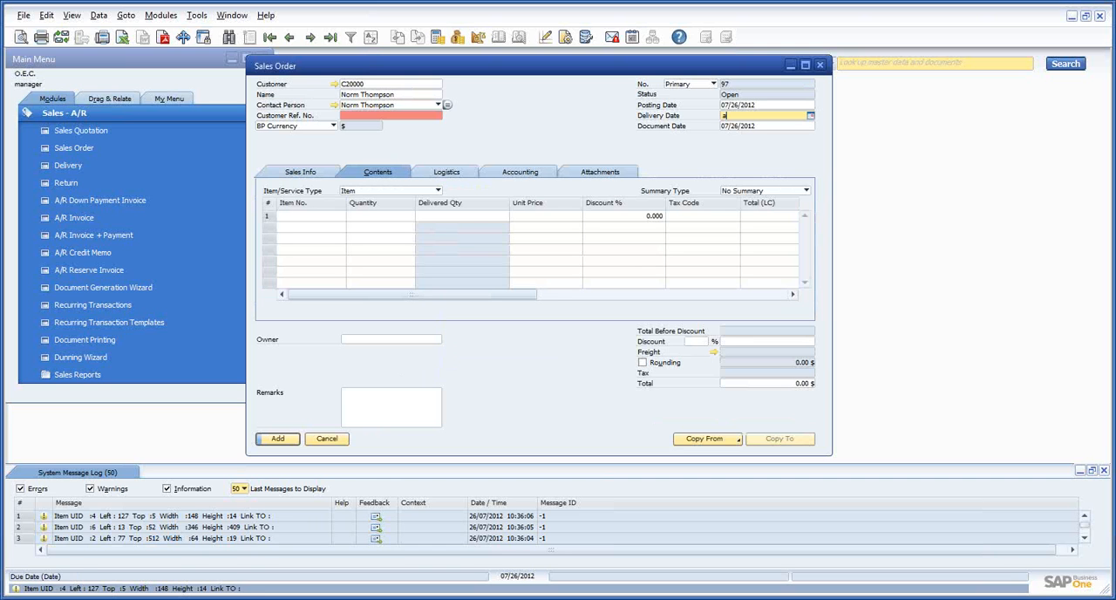
{"action": "key", "text": "Tab"}
{"action": "left_click", "coordinate": [326, 218]}
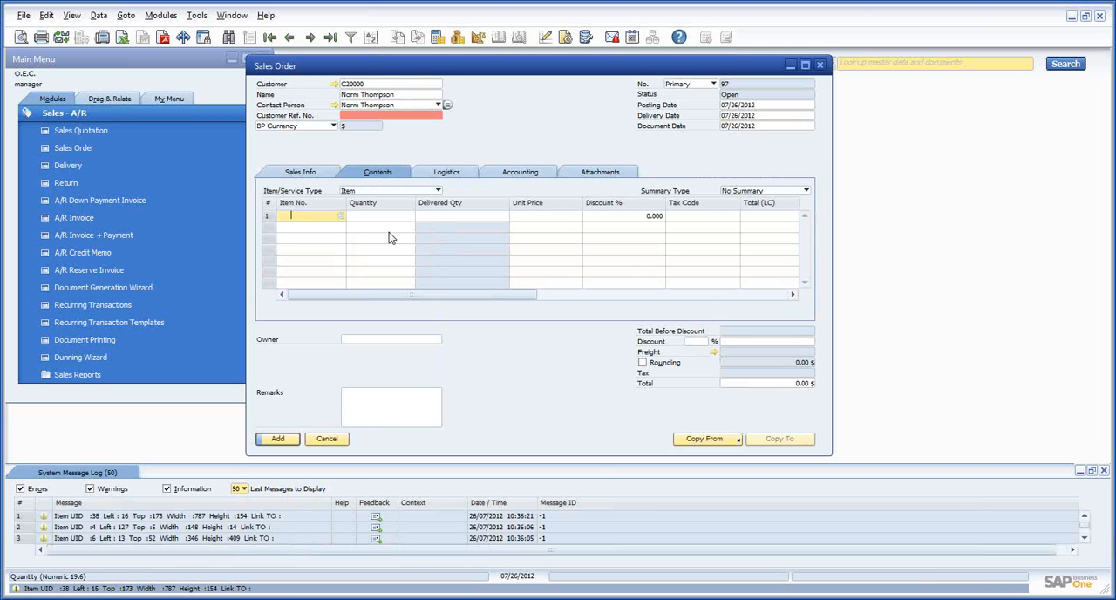
{"action": "key", "text": "Tab"}
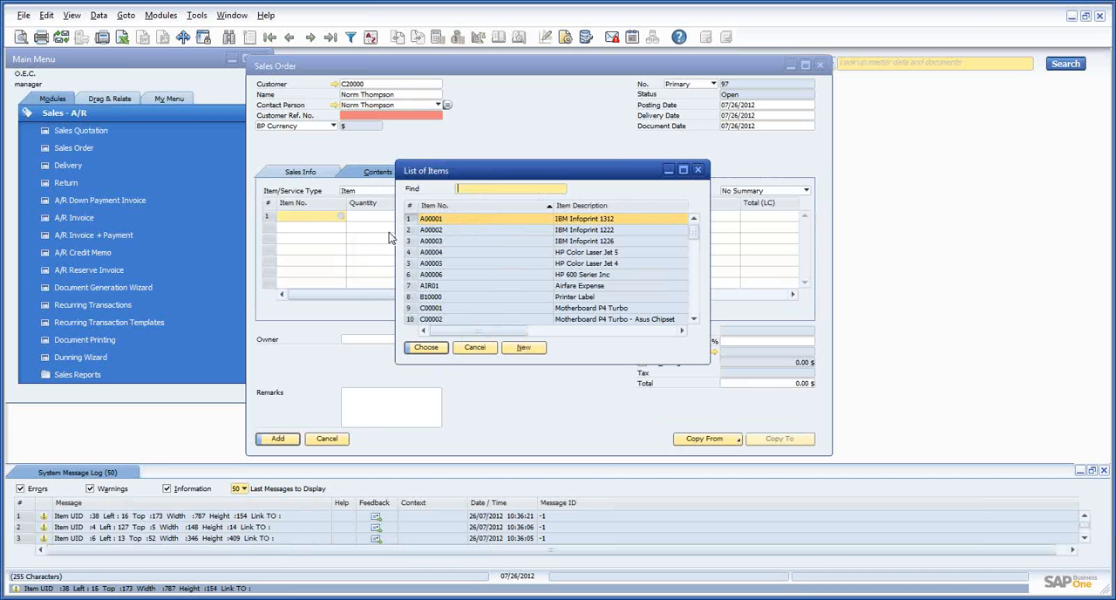
{"action": "double_click", "coordinate": [433, 224]}
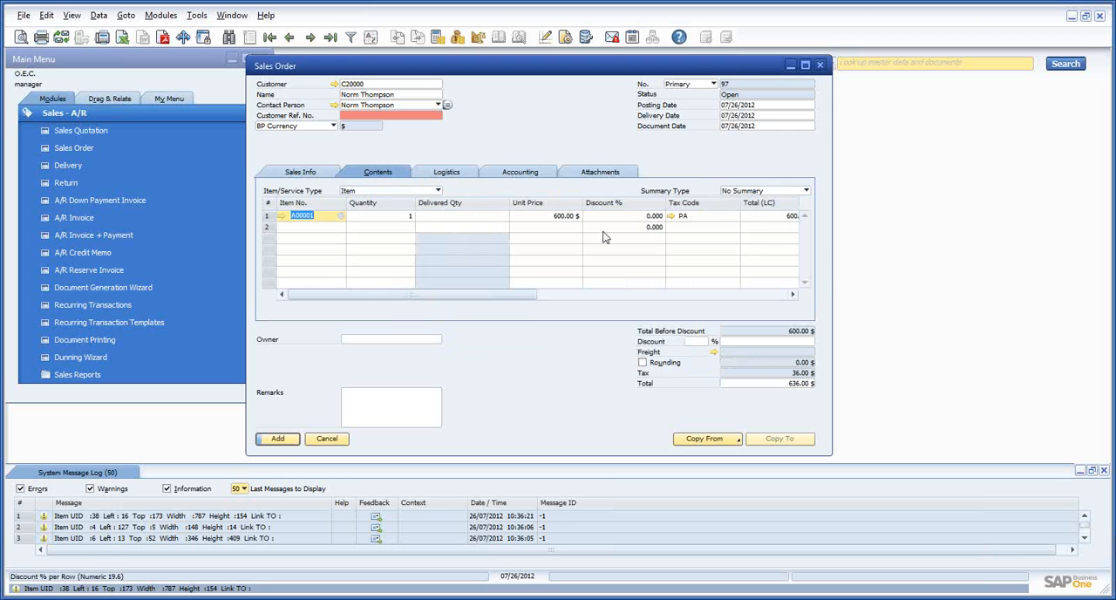
Try to add the sales order with Customer Ref. No. left empty to test the mandatory field rule
{"action": "left_click", "coordinate": [277, 438]}
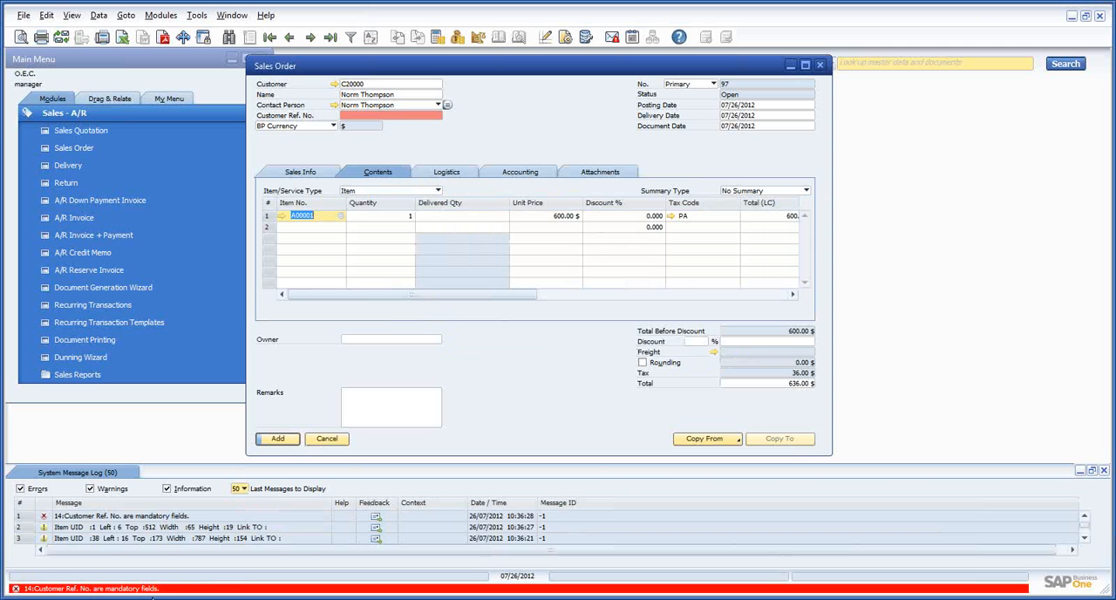
{"action": "left_click", "coordinate": [277, 441]}
{"action": "left_click", "coordinate": [279, 442]}
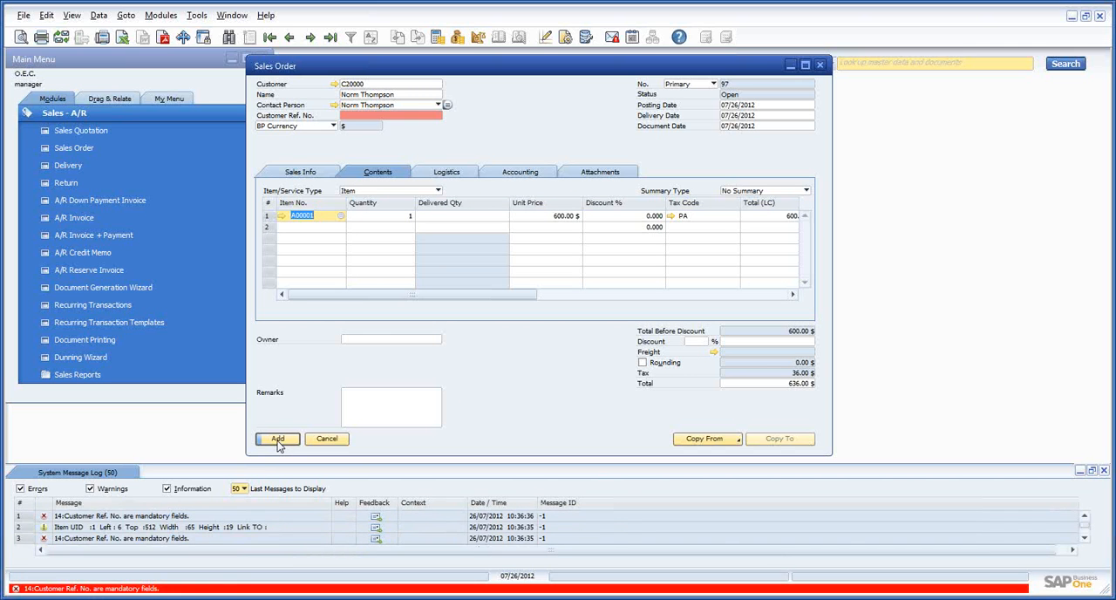
{"action": "left_click", "coordinate": [278, 442]}
Fill in the customer reference number and add the sales order
{"action": "left_click", "coordinate": [427, 116]}
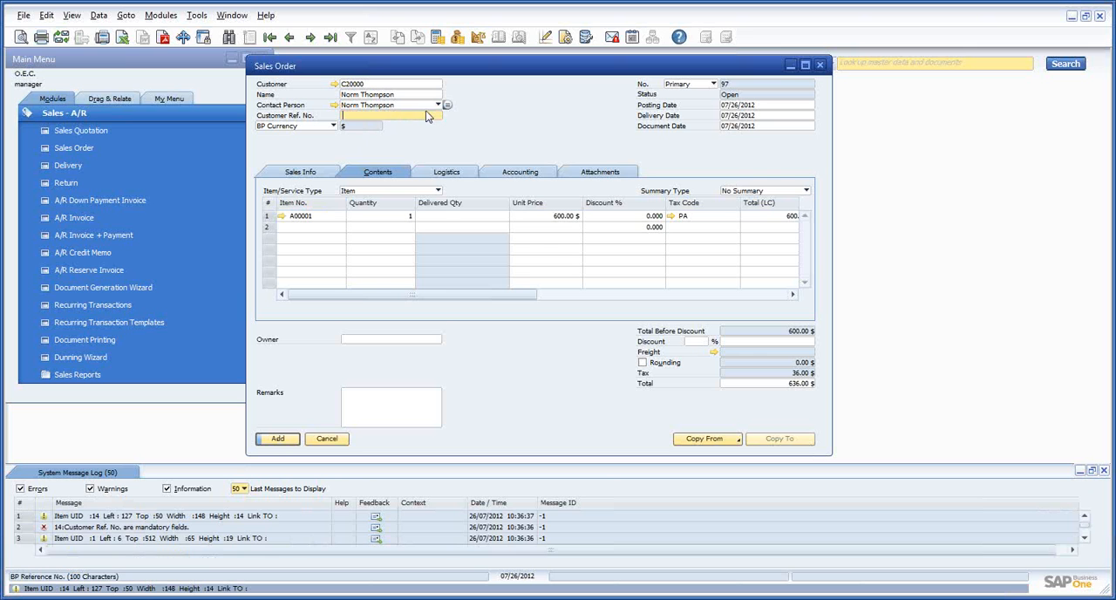
{"action": "type", "text": "1234"}
{"action": "left_click", "coordinate": [287, 438]}
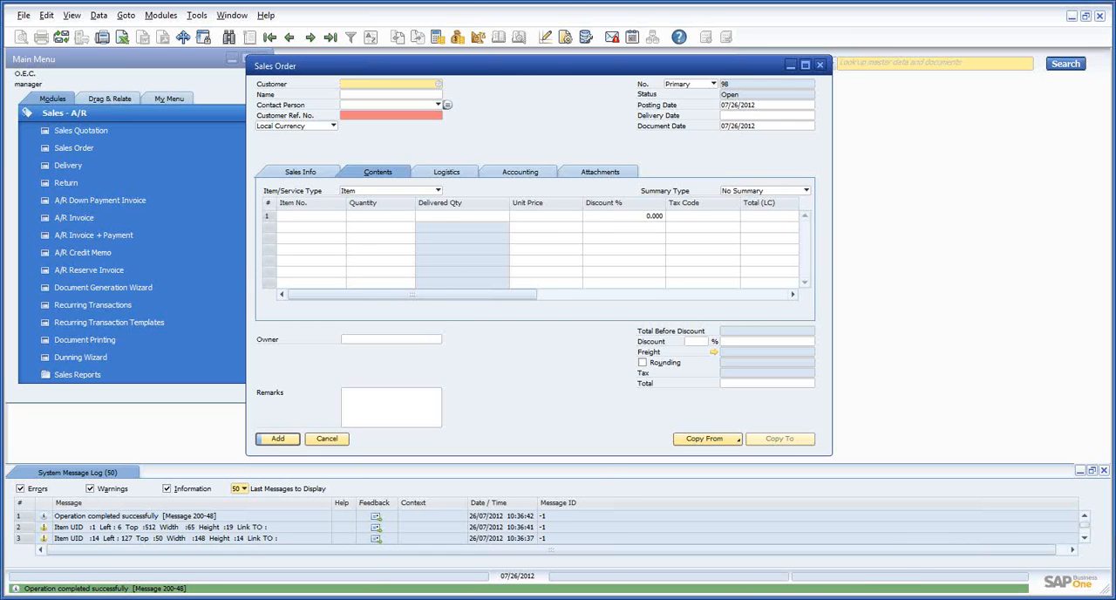
{"action": "left_click", "coordinate": [239, 583]}
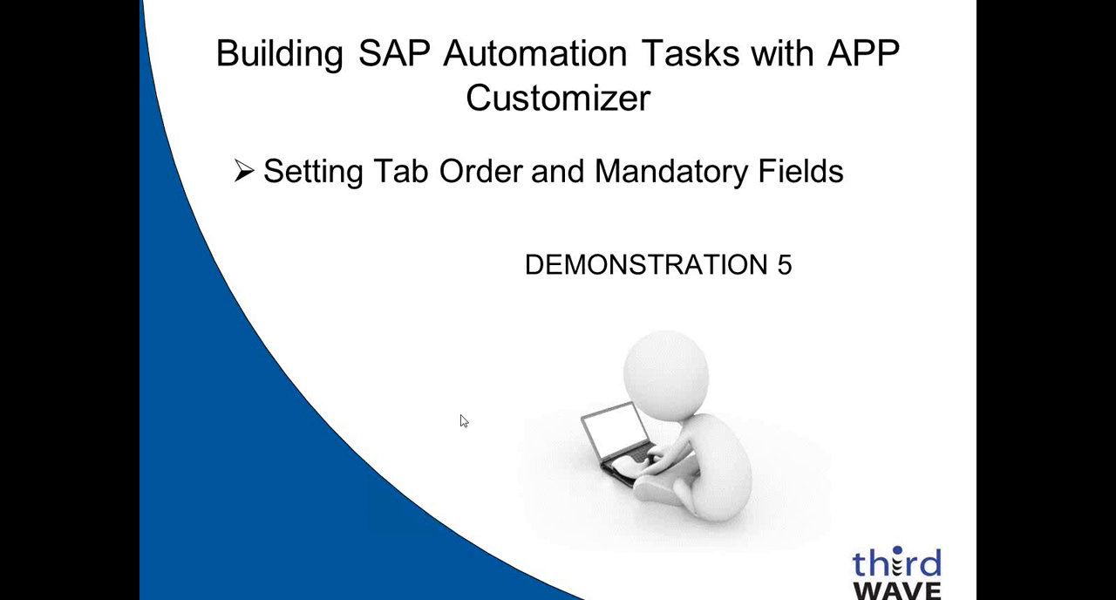
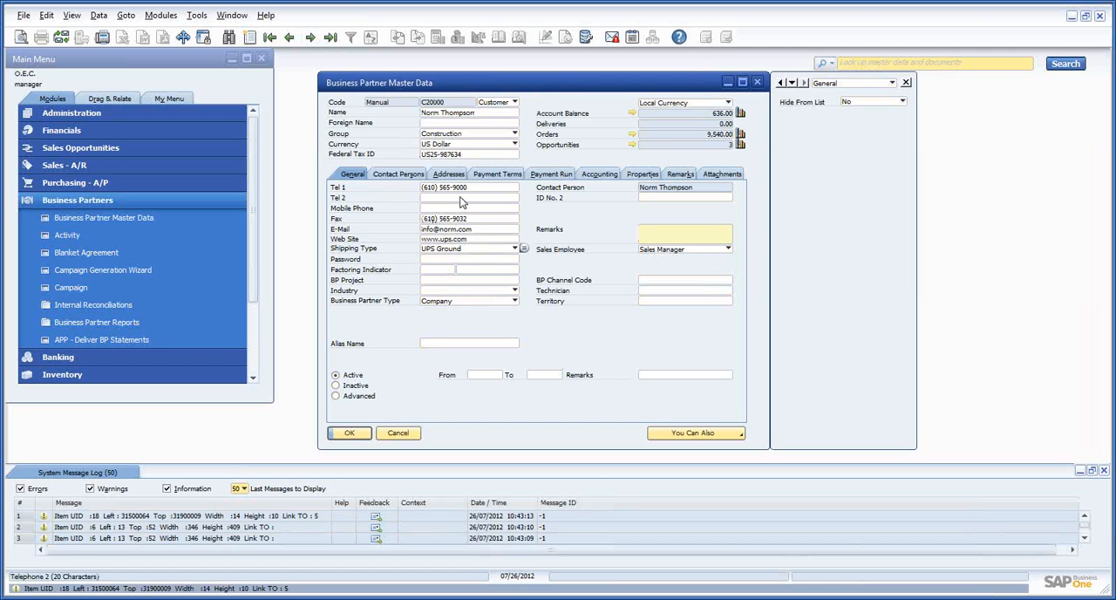
Turn off the field properties display on the Business Partner Master Data form through APP Customizer and check it on the Mobile Phone field
{"action": "left_click", "coordinate": [461, 198]}
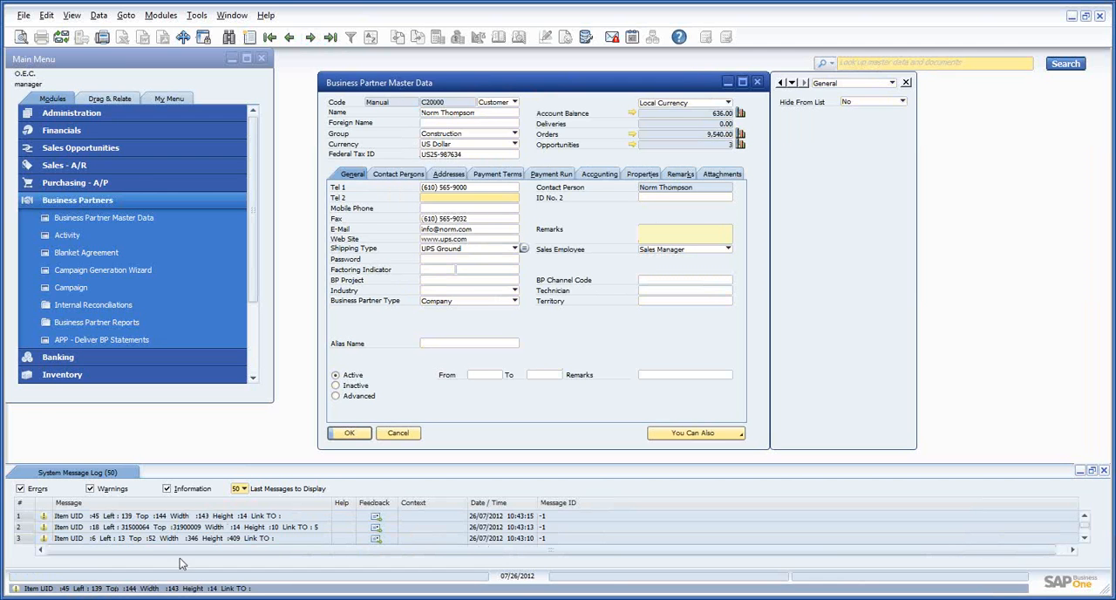
{"action": "right_click", "coordinate": [532, 132]}
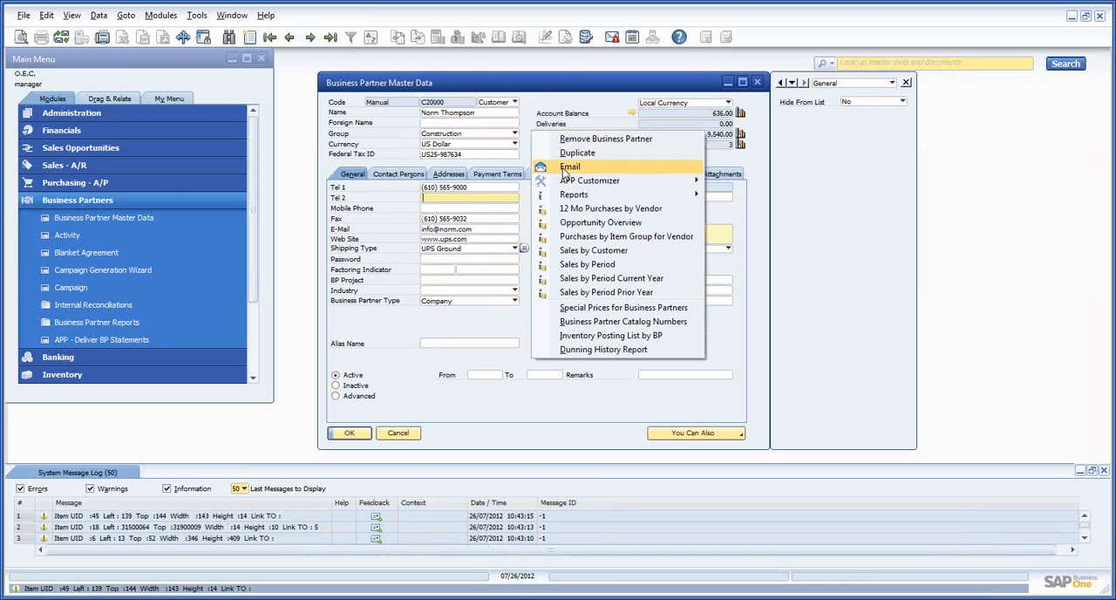
{"action": "mouse_move", "coordinate": [571, 182]}
{"action": "mouse_move", "coordinate": [803, 208]}
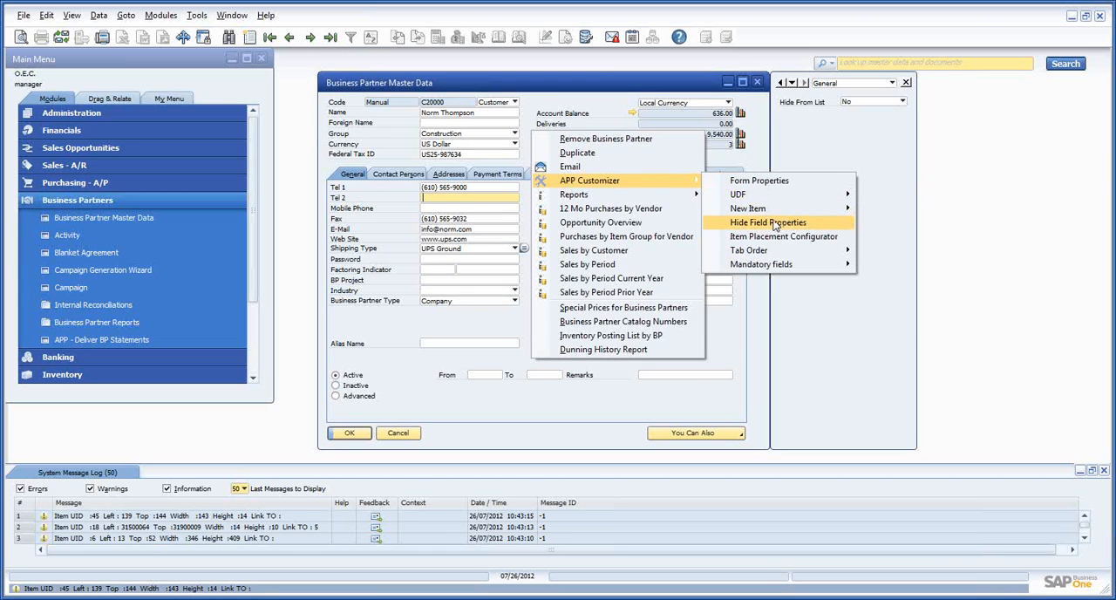
{"action": "left_click", "coordinate": [776, 223]}
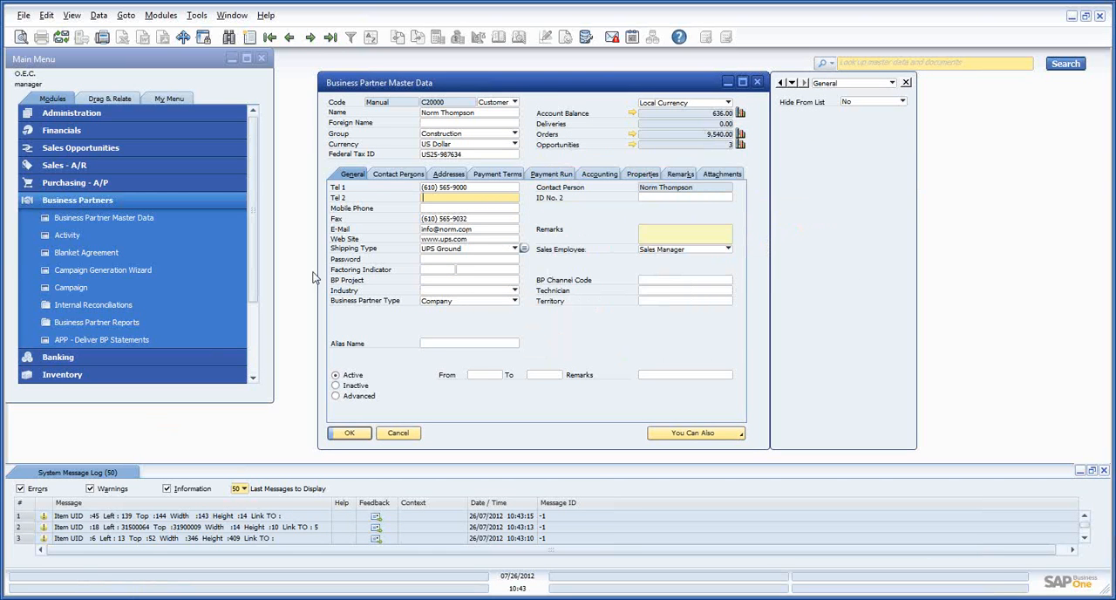
{"action": "left_click", "coordinate": [447, 210]}
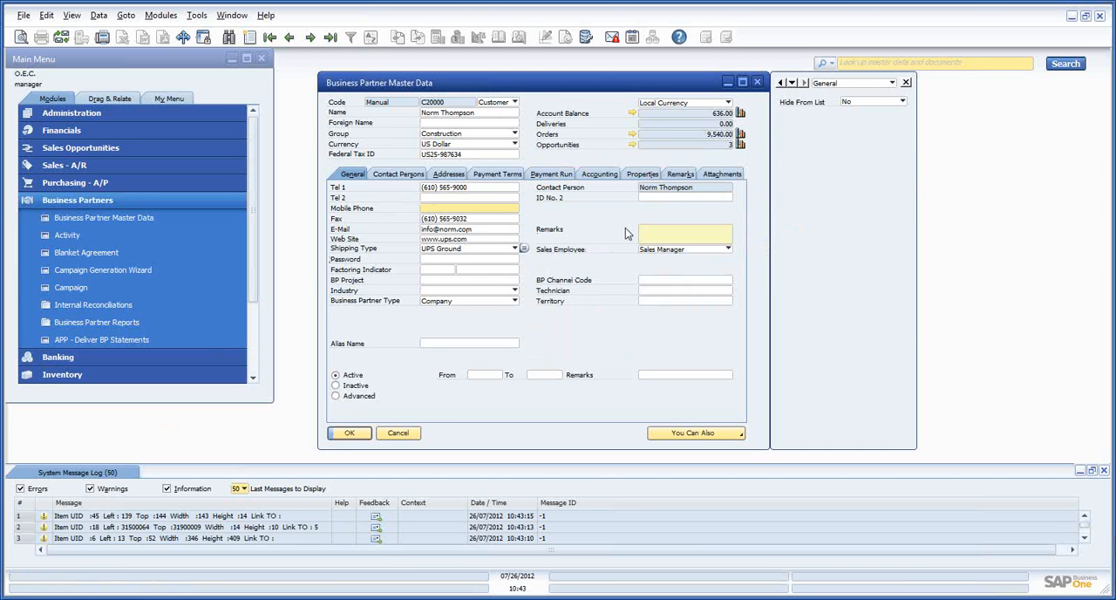
Add a new APP Customizer button to the right of the Cancel button on the Business Partner Master Data form
{"action": "right_click", "coordinate": [404, 436]}
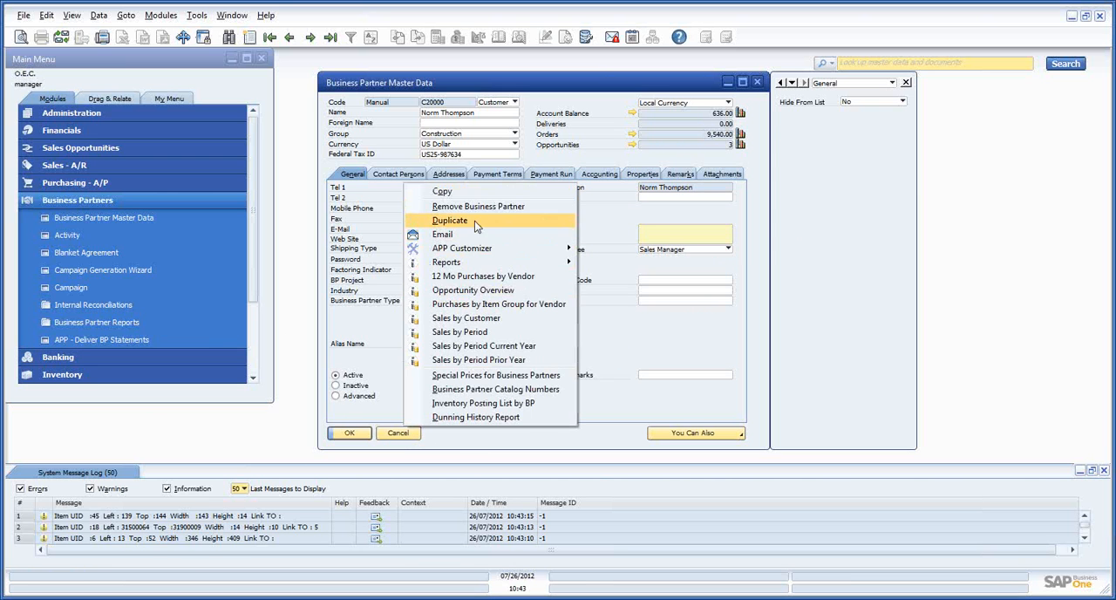
{"action": "mouse_move", "coordinate": [488, 249]}
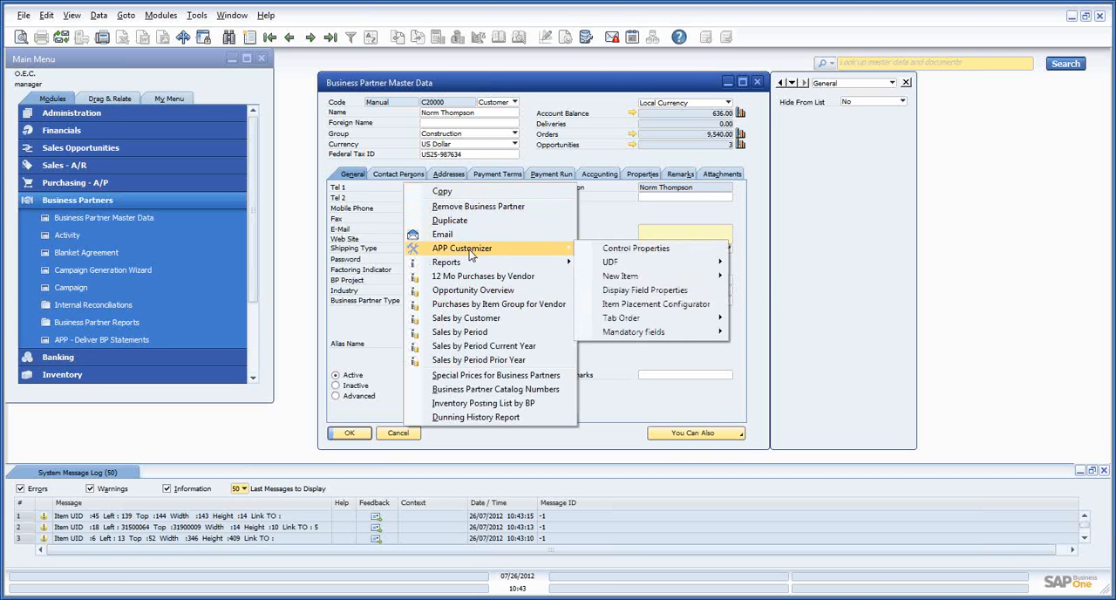
{"action": "mouse_move", "coordinate": [652, 275]}
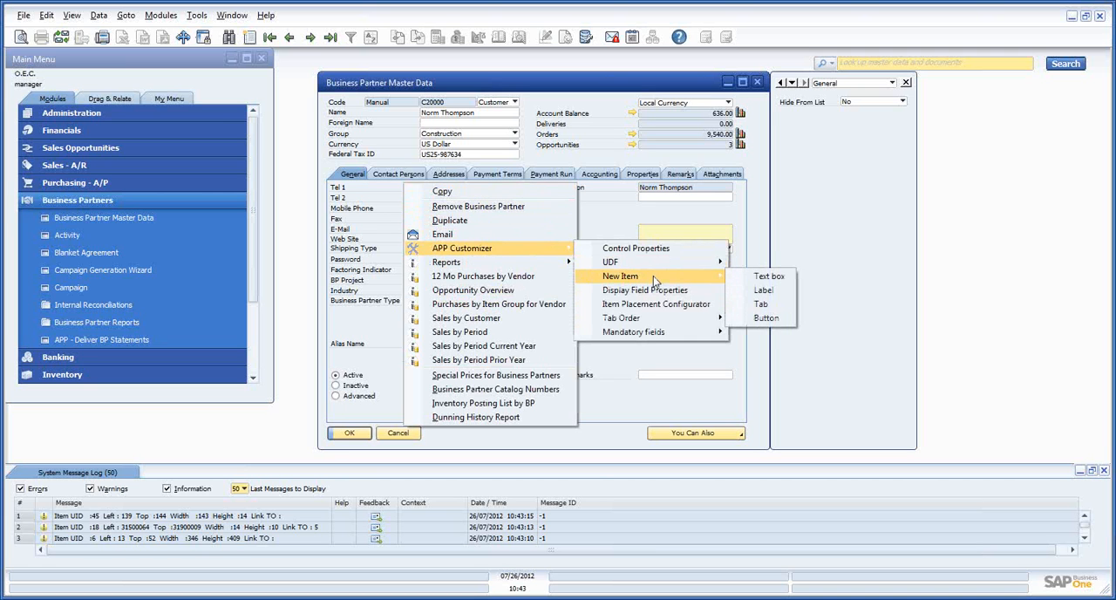
{"action": "left_click", "coordinate": [765, 318]}
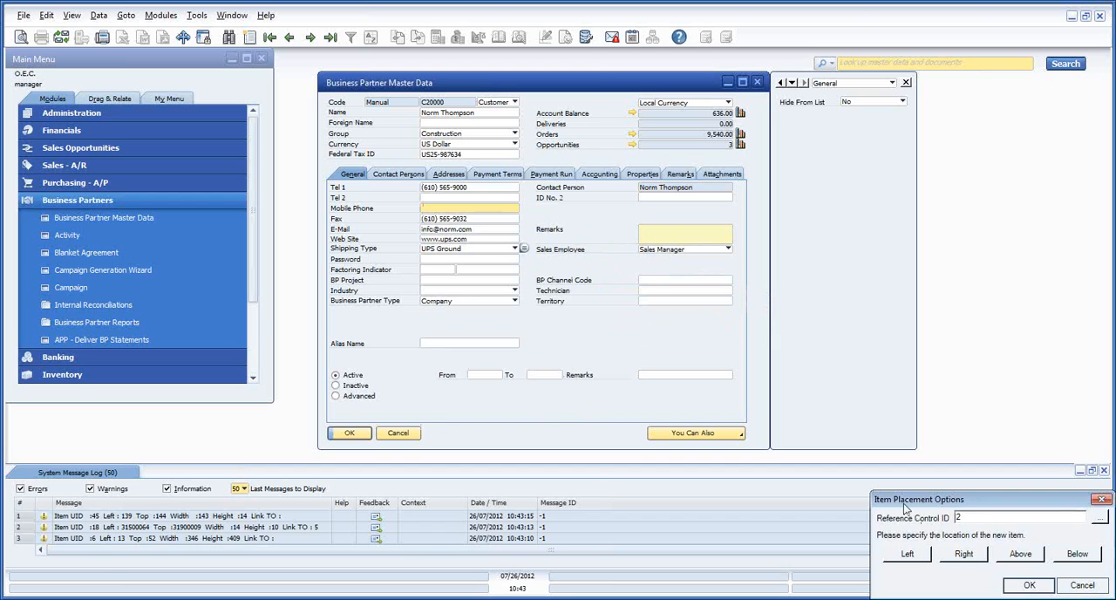
{"action": "left_click_drag", "start_coordinate": [903, 505], "coordinate": [396, 251]}
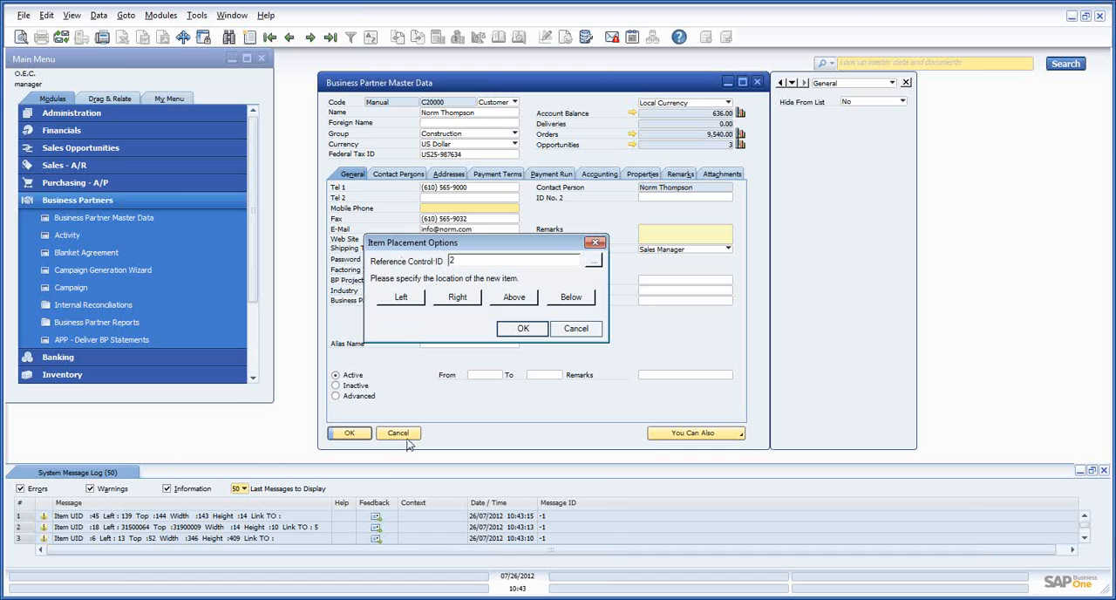
{"action": "left_click", "coordinate": [458, 298]}
{"action": "left_click", "coordinate": [526, 331]}
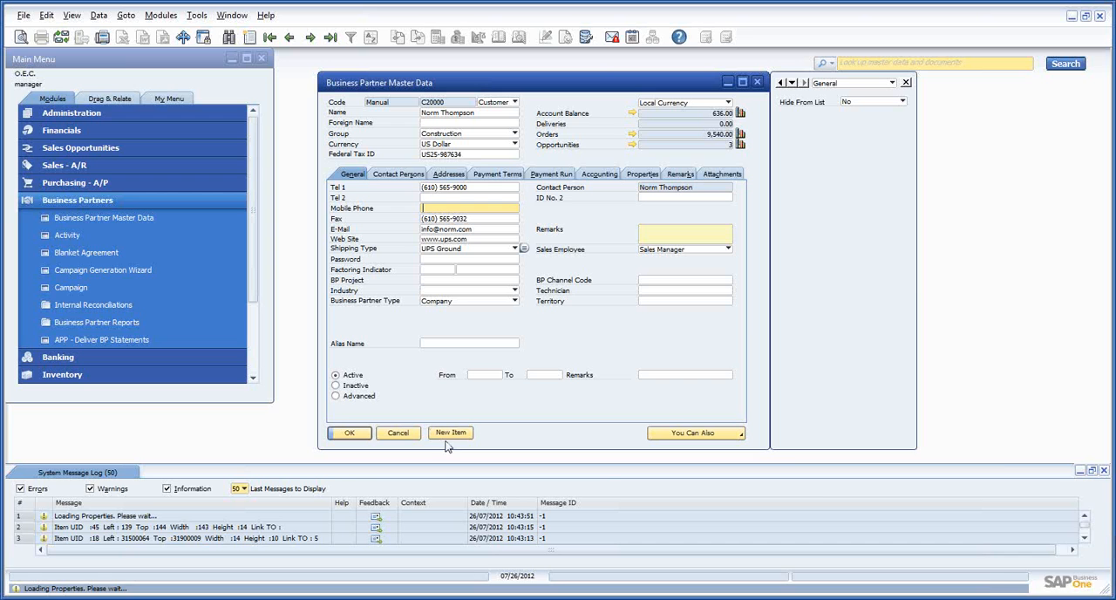
Open the properties of the new button beside Cancel and set its height to 21
{"action": "left_click", "coordinate": [448, 433]}
{"action": "left_click_drag", "start_coordinate": [863, 256], "coordinate": [574, 121]}
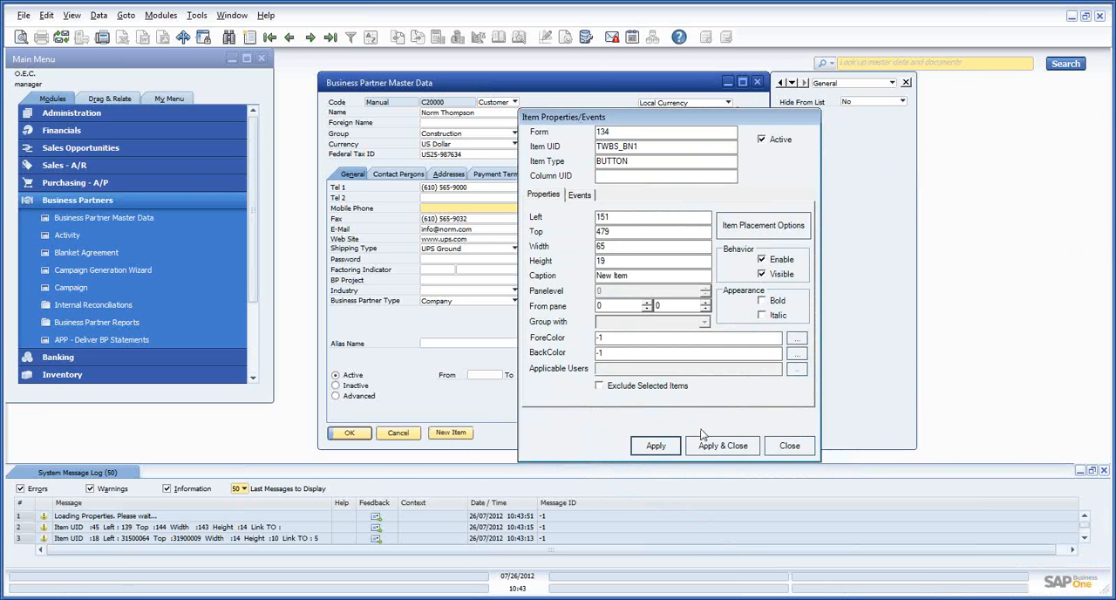
{"action": "left_click", "coordinate": [636, 257]}
{"action": "key", "text": "BackSpace"}
{"action": "key", "text": "BackSpace"}
{"action": "type", "text": "21"}
{"action": "key", "text": "Tab"}
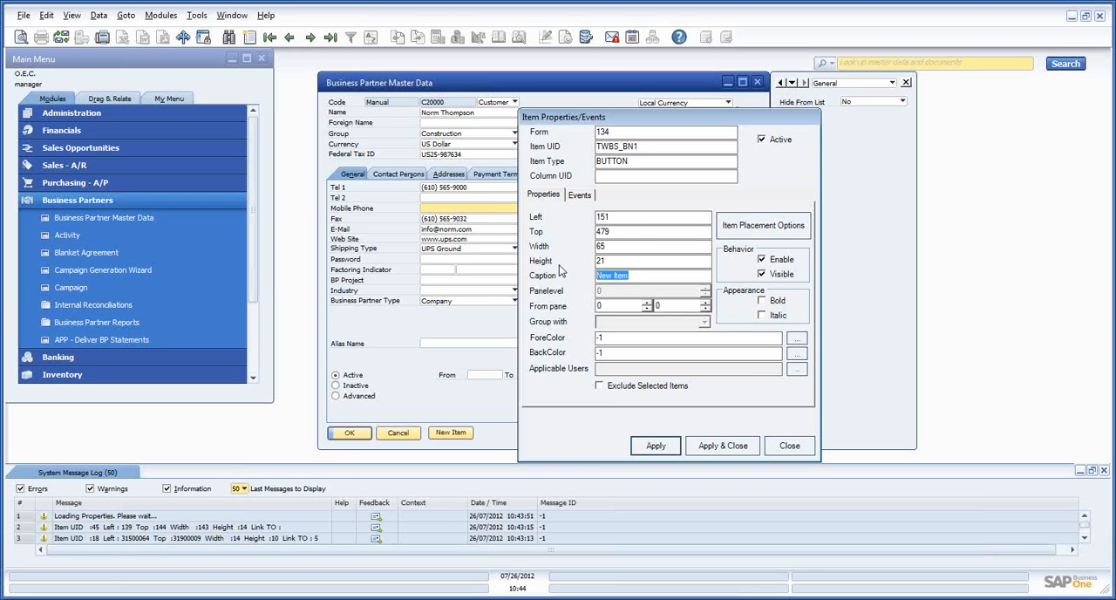
Caption the new button Productivity, set its width to 75, and apply the properties
{"action": "type", "text": "Productivity"}
{"action": "double_click", "coordinate": [616, 247]}
{"action": "type", "text": "75"}
{"action": "left_click", "coordinate": [679, 441]}
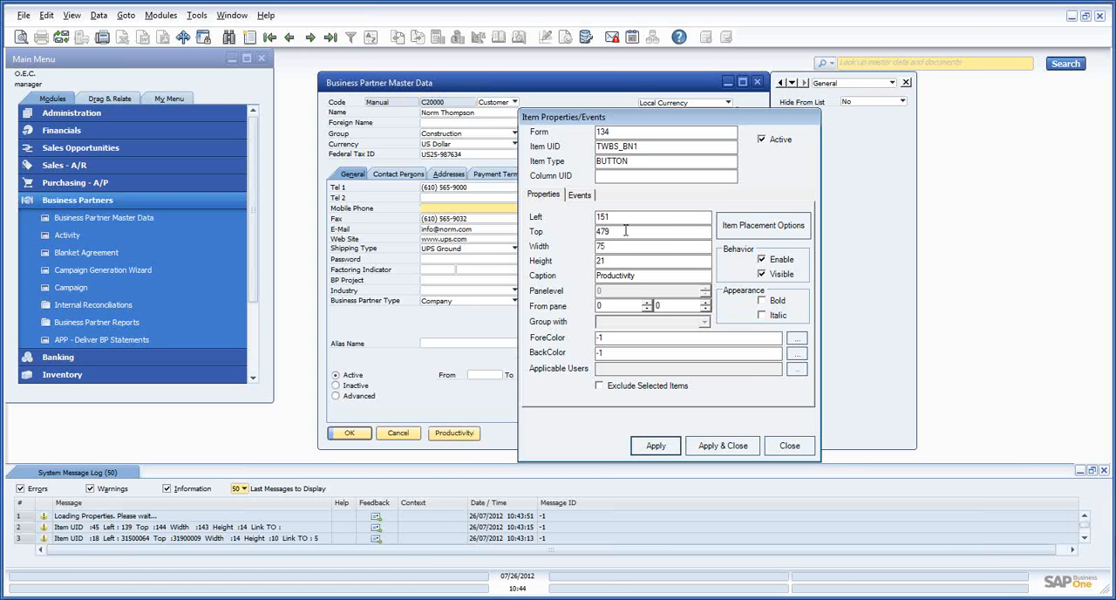
Try a height of 19 for the Productivity button and apply it
{"action": "key", "text": "BackSpace"}
{"action": "type", "text": "2"}
{"action": "key", "text": "BackSpace"}
{"action": "type", "text": "5"}
{"action": "left_click", "coordinate": [625, 262]}
{"action": "key", "text": "BackSpace"}
{"action": "key", "text": "BackSpace"}
{"action": "type", "text": "19"}
{"action": "left_click", "coordinate": [656, 445]}
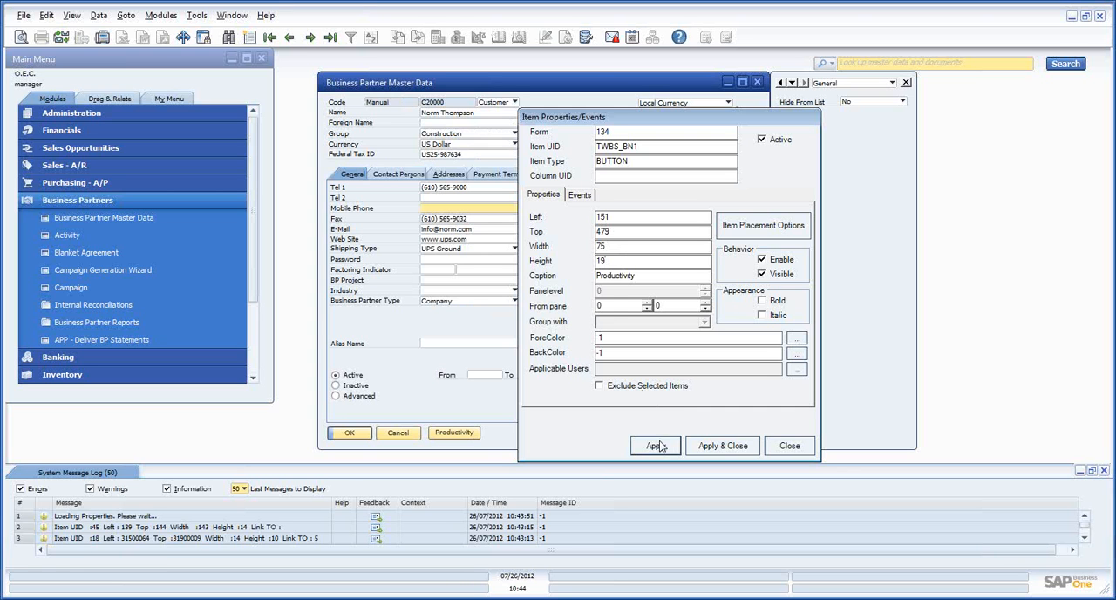
Set the Productivity button's height to 20, apply the change, and close its properties
{"action": "left_click_drag", "start_coordinate": [613, 259], "coordinate": [595, 261]}
{"action": "type", "text": "20"}
{"action": "left_click", "coordinate": [642, 448]}
{"action": "left_click", "coordinate": [743, 450]}
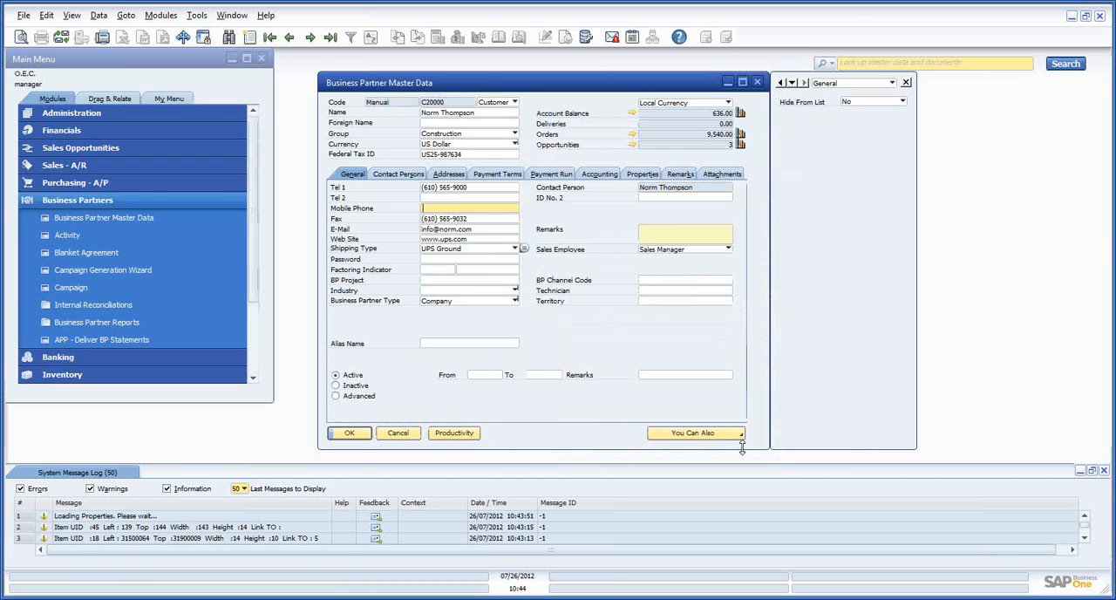
Reopen the Productivity button's control properties and open the definition of its ITEM PRESSED event
{"action": "left_click", "coordinate": [460, 436]}
{"action": "left_click", "coordinate": [457, 433]}
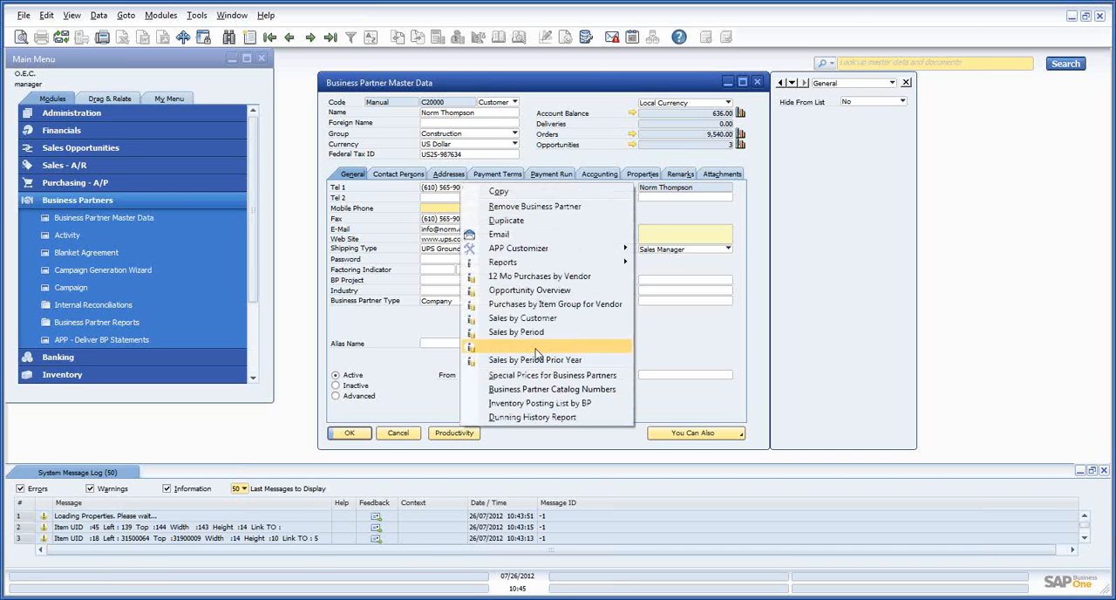
{"action": "mouse_move", "coordinate": [555, 247]}
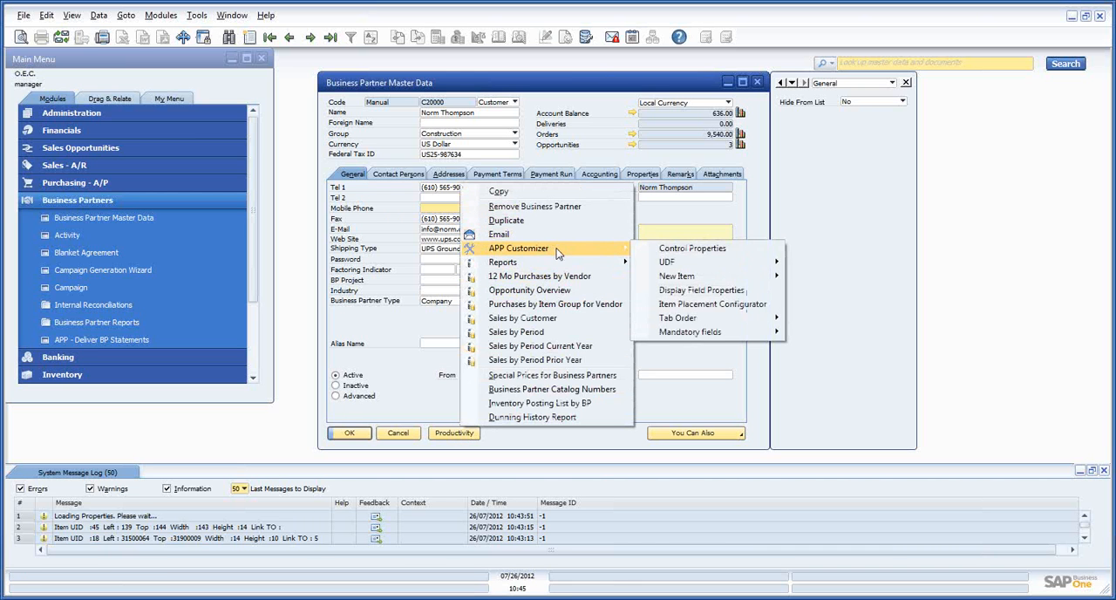
{"action": "left_click", "coordinate": [690, 250]}
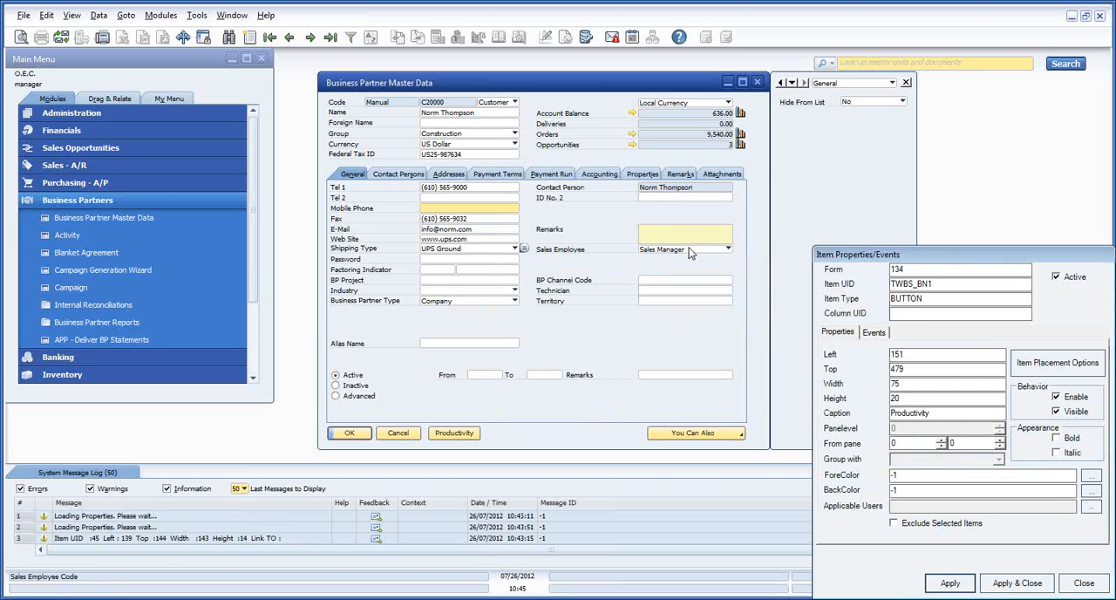
{"action": "left_click_drag", "start_coordinate": [915, 321], "coordinate": [537, 104]}
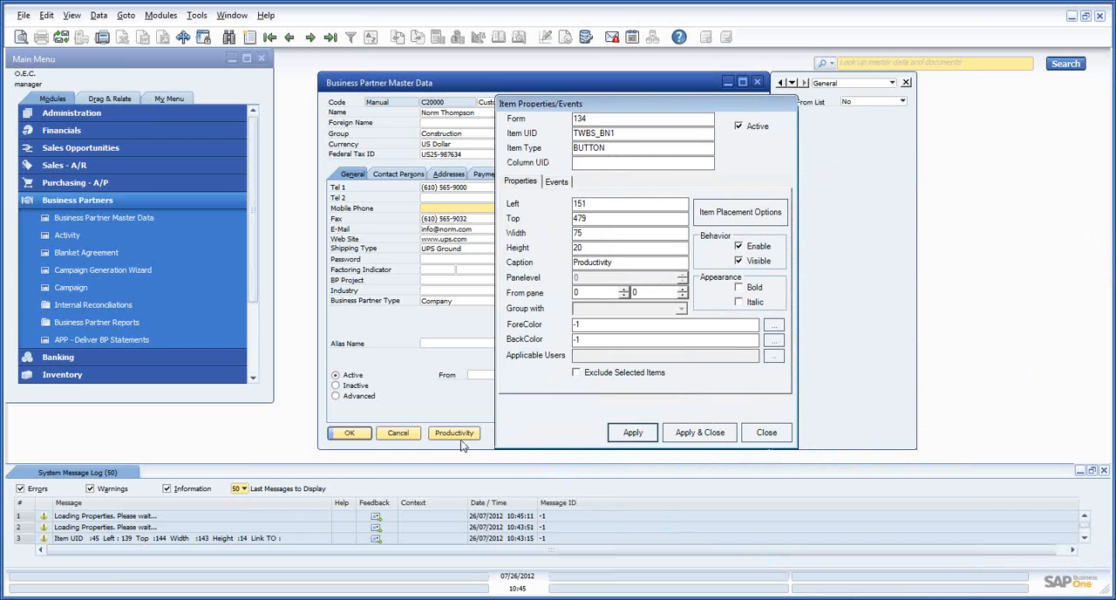
{"action": "left_click", "coordinate": [562, 185]}
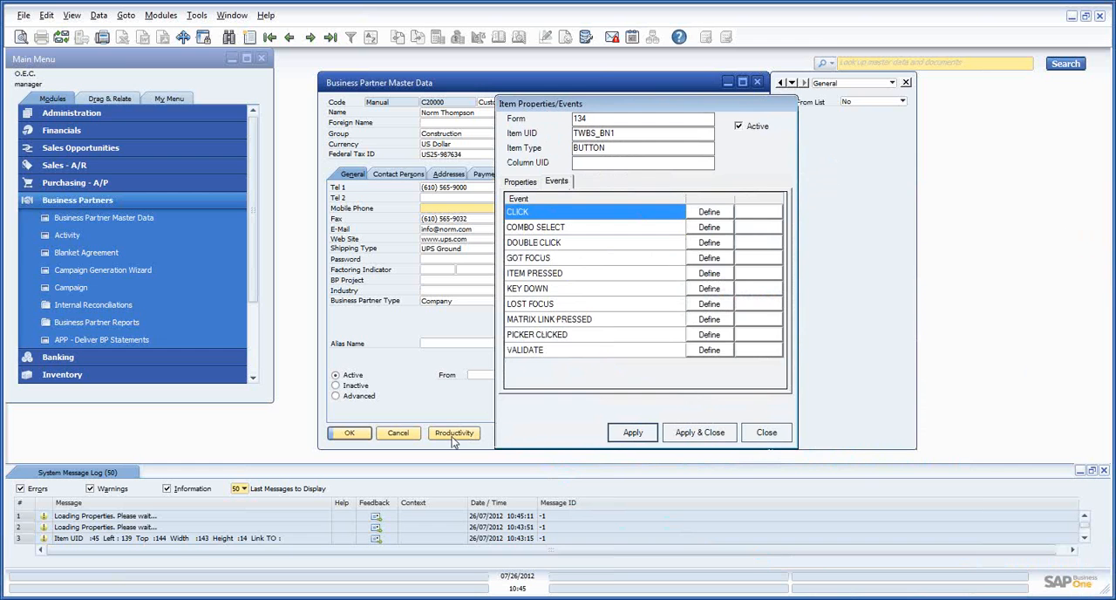
{"action": "left_click", "coordinate": [710, 275]}
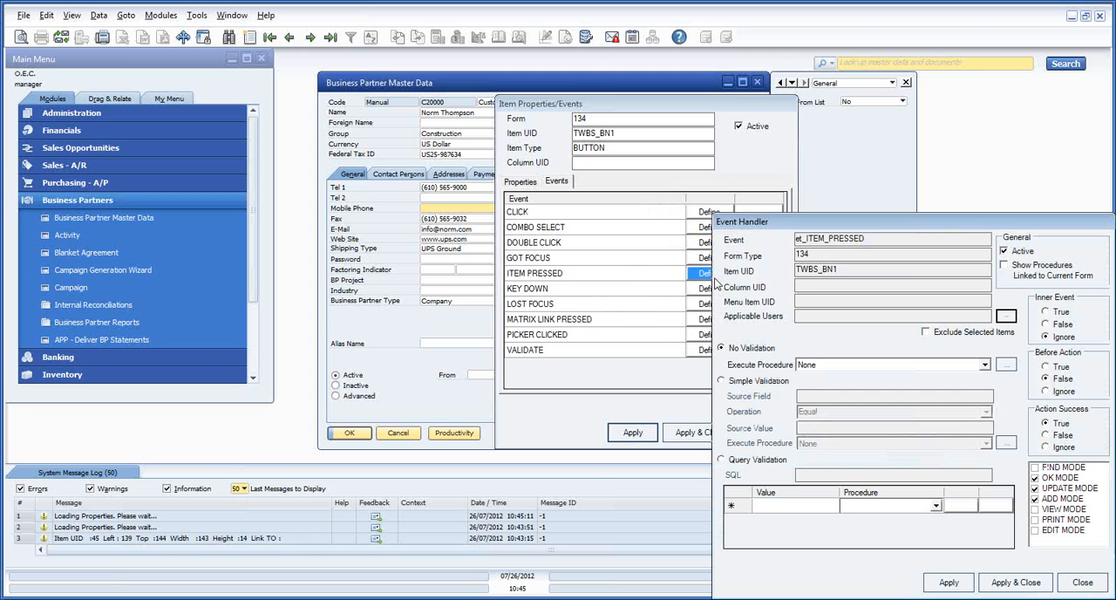
Define a new procedure for the ITEM PRESSED event handler to execute with No Validation
{"action": "left_click_drag", "start_coordinate": [816, 220], "coordinate": [562, 126]}
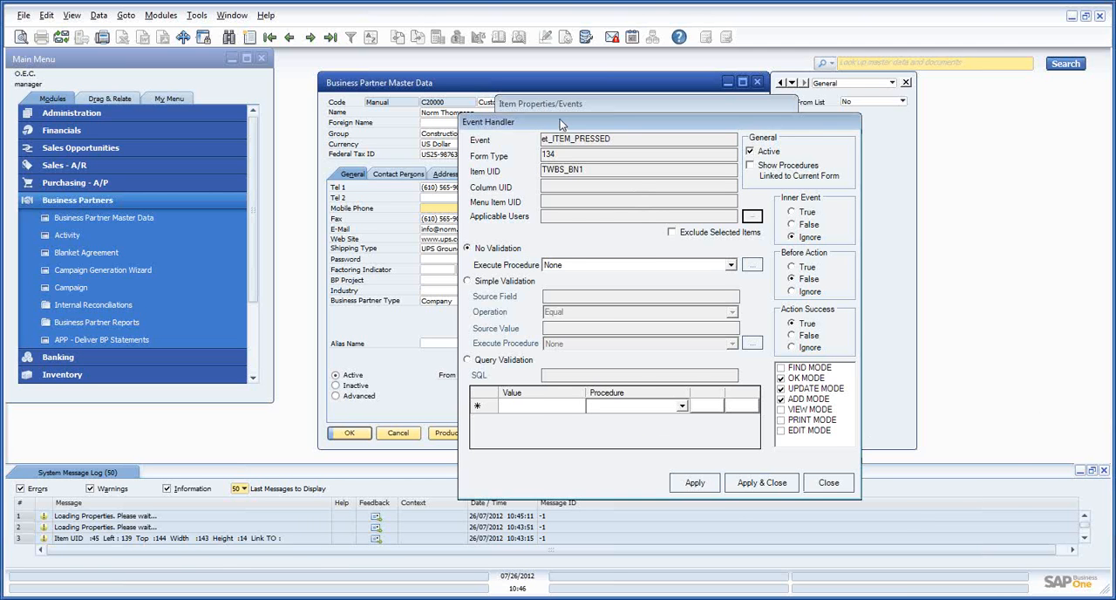
{"action": "left_click_drag", "start_coordinate": [559, 120], "coordinate": [716, 124]}
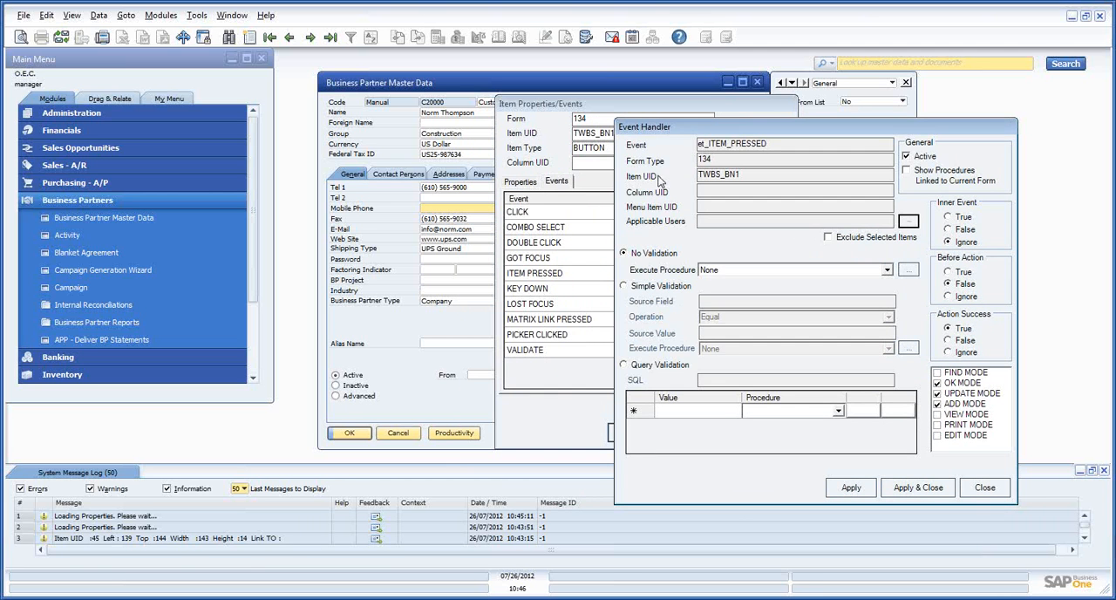
{"action": "left_click_drag", "start_coordinate": [717, 135], "coordinate": [657, 135]}
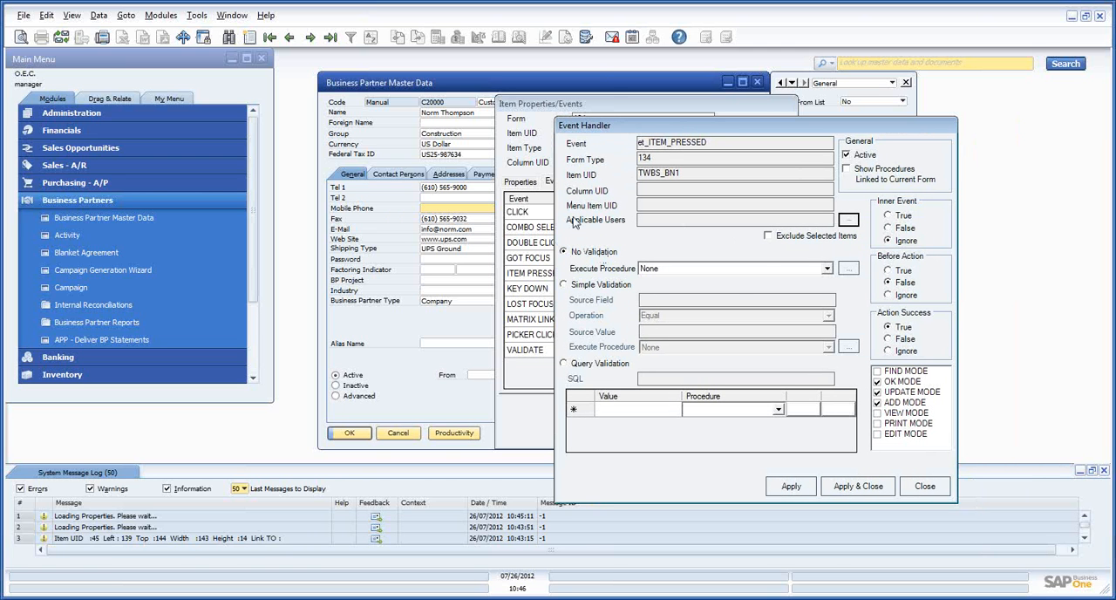
{"action": "left_click", "coordinate": [827, 268]}
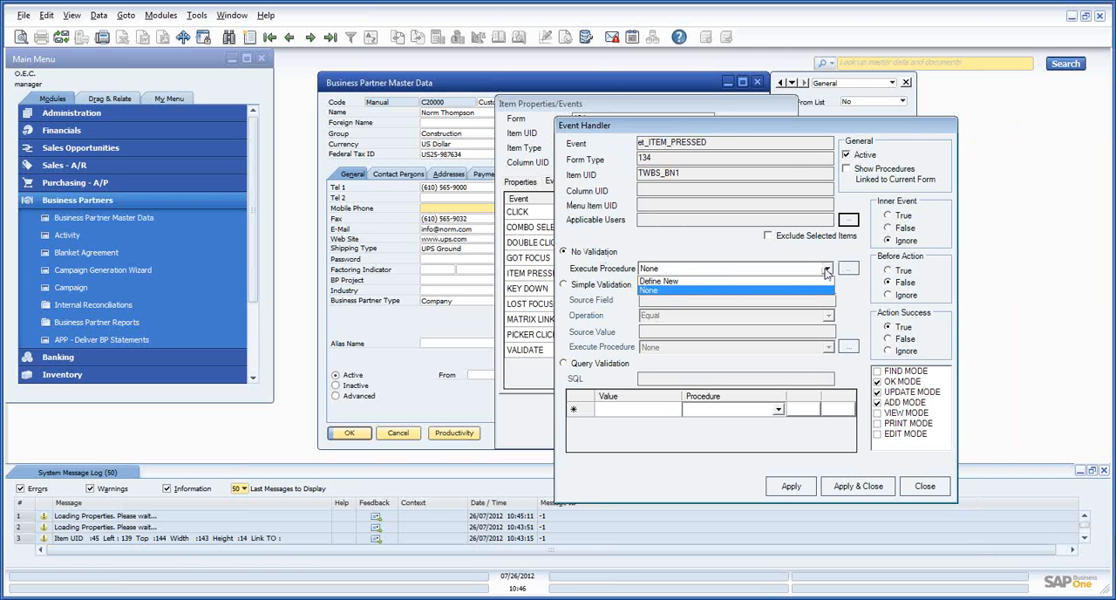
{"action": "left_click", "coordinate": [687, 280]}
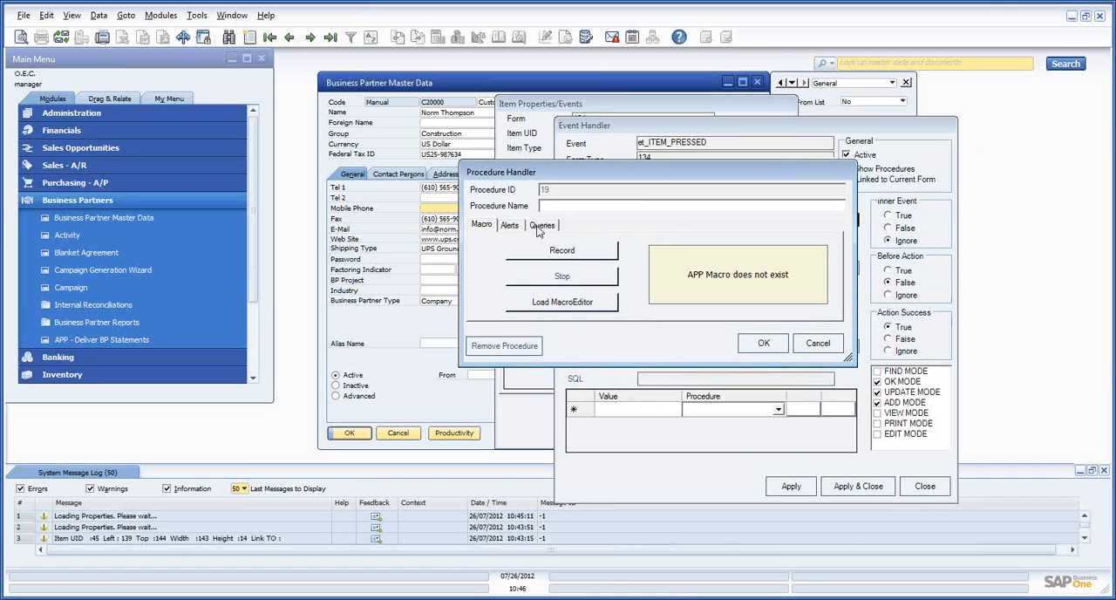
Name the procedure Item Pressed Event and enter the alert message "APP Customizer is powerful"
{"action": "left_click", "coordinate": [514, 226]}
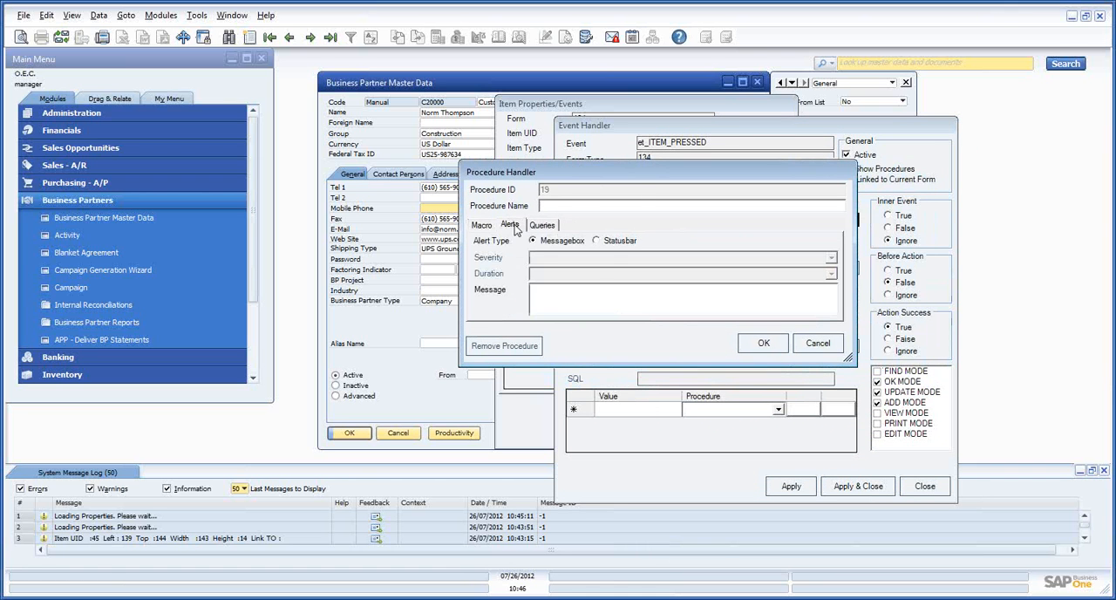
{"action": "left_click", "coordinate": [637, 205]}
{"action": "type", "text": "Item.Pressed Event"}
{"action": "left_click", "coordinate": [597, 306]}
{"action": "type", "text": "APP Custom"}
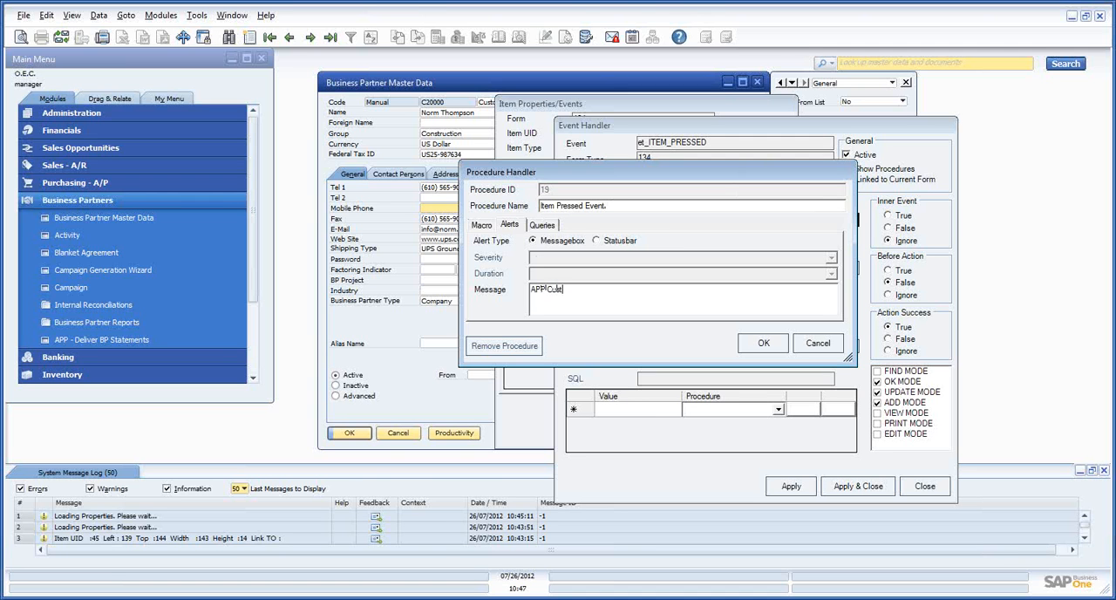
{"action": "type", "text": "izer is powerful"}
Examine the Severity and Duration options of the Statusbar alert type, and return the alert type to Messagebox
{"action": "left_click", "coordinate": [596, 241]}
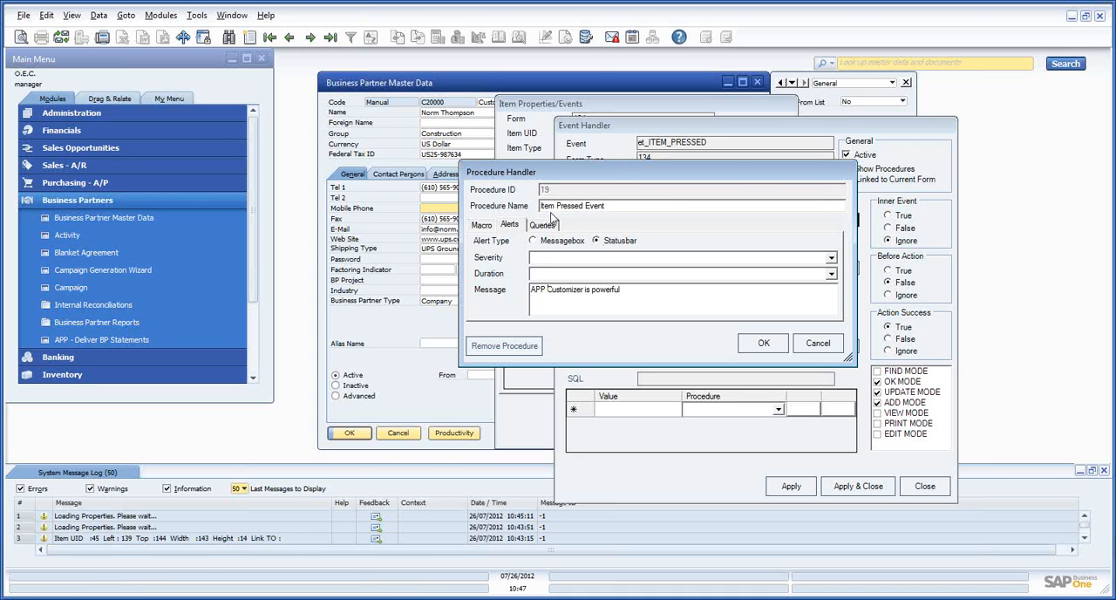
{"action": "left_click", "coordinate": [534, 241]}
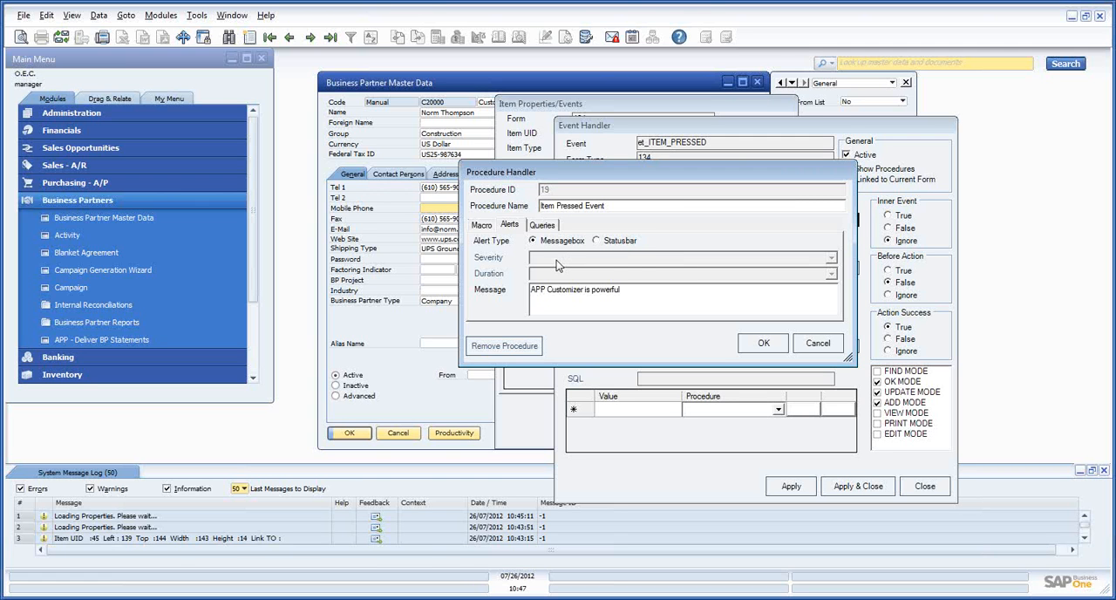
{"action": "left_click", "coordinate": [612, 244]}
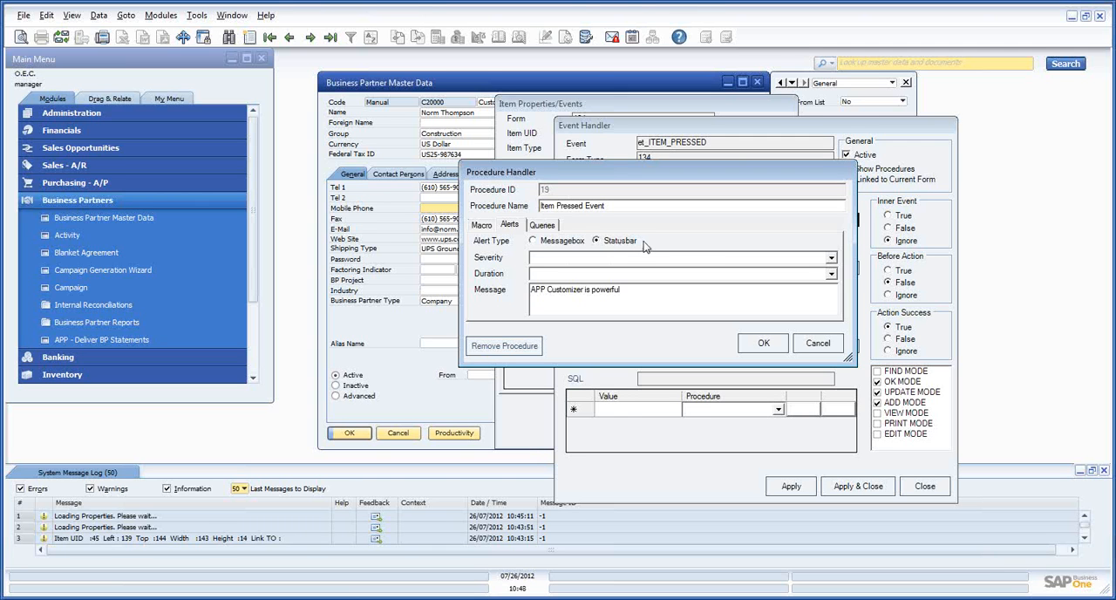
{"action": "left_click", "coordinate": [831, 259]}
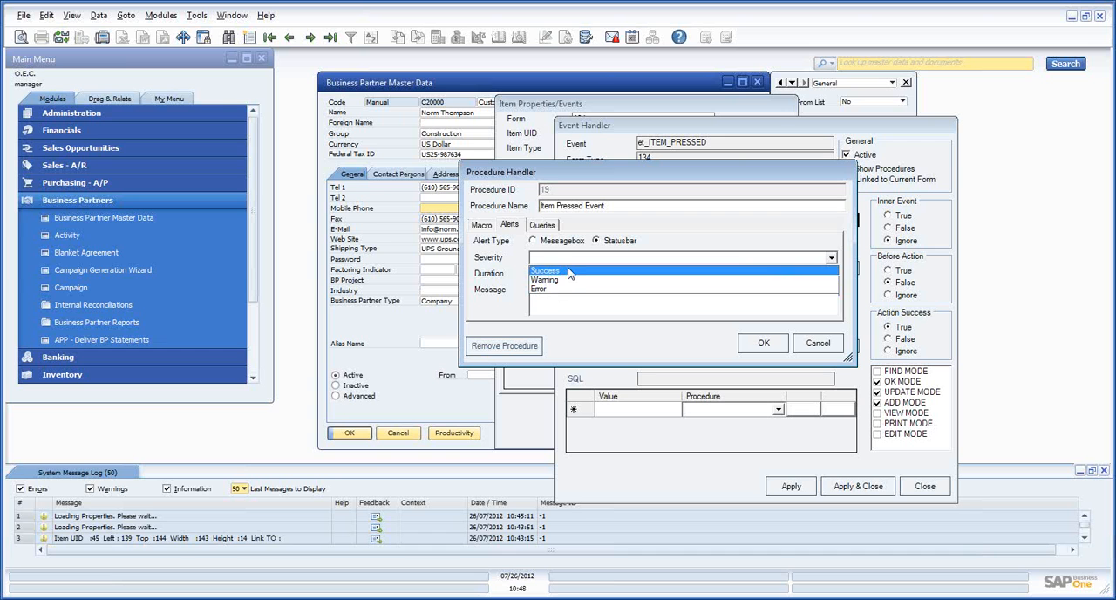
{"action": "left_click", "coordinate": [568, 271]}
{"action": "left_click", "coordinate": [600, 276]}
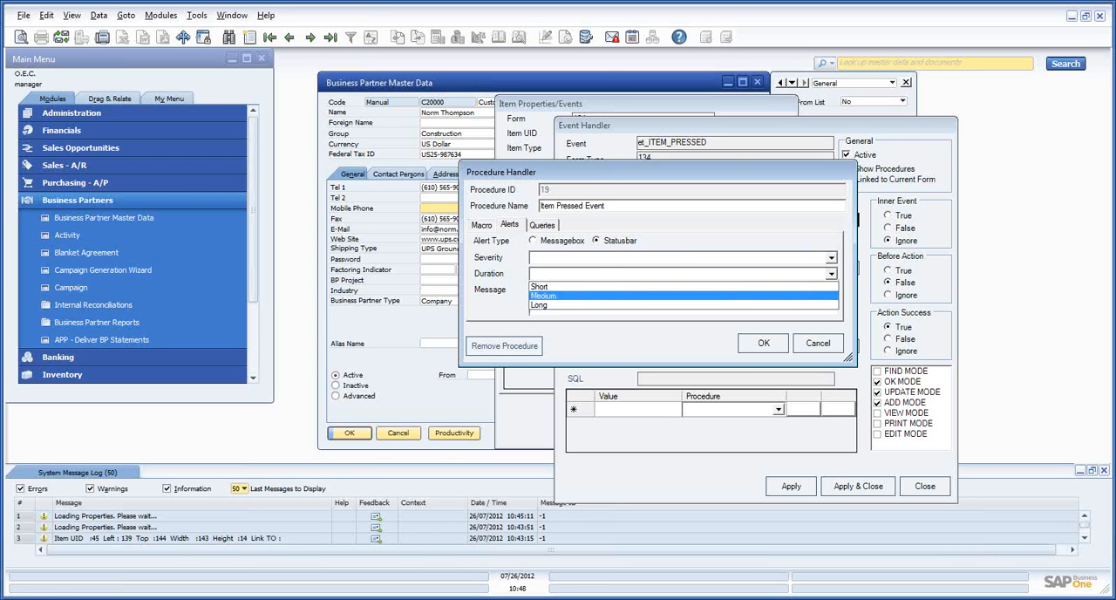
{"action": "left_click", "coordinate": [572, 286]}
{"action": "left_click", "coordinate": [558, 242]}
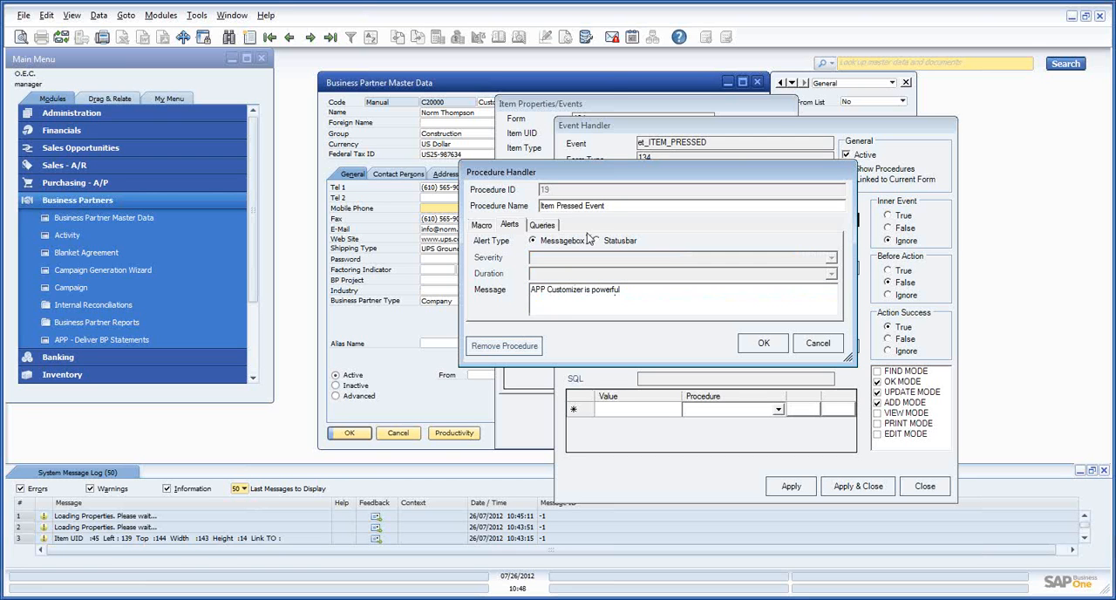
Accept the alert procedure, and apply and close both the ITEM PRESSED event handler and the button's item properties
{"action": "left_click", "coordinate": [764, 343]}
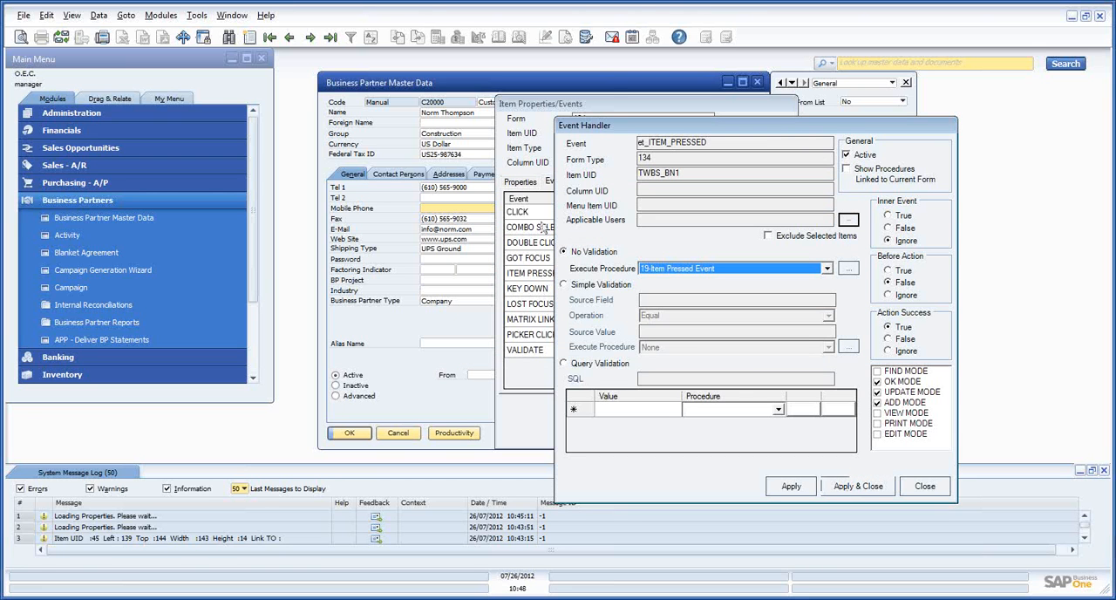
{"action": "left_click", "coordinate": [865, 485]}
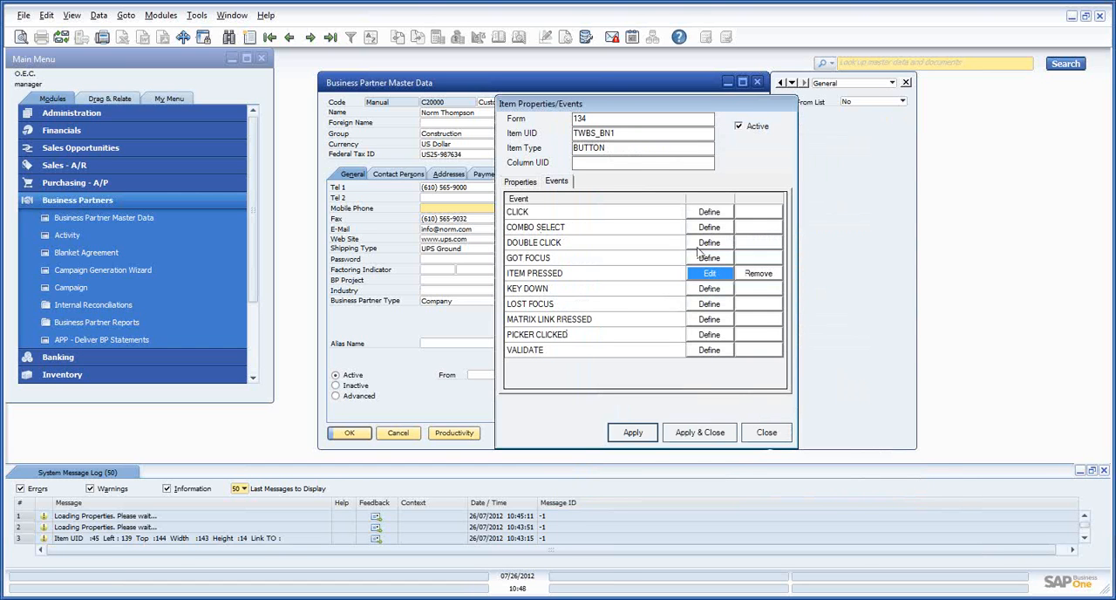
{"action": "left_click", "coordinate": [685, 434]}
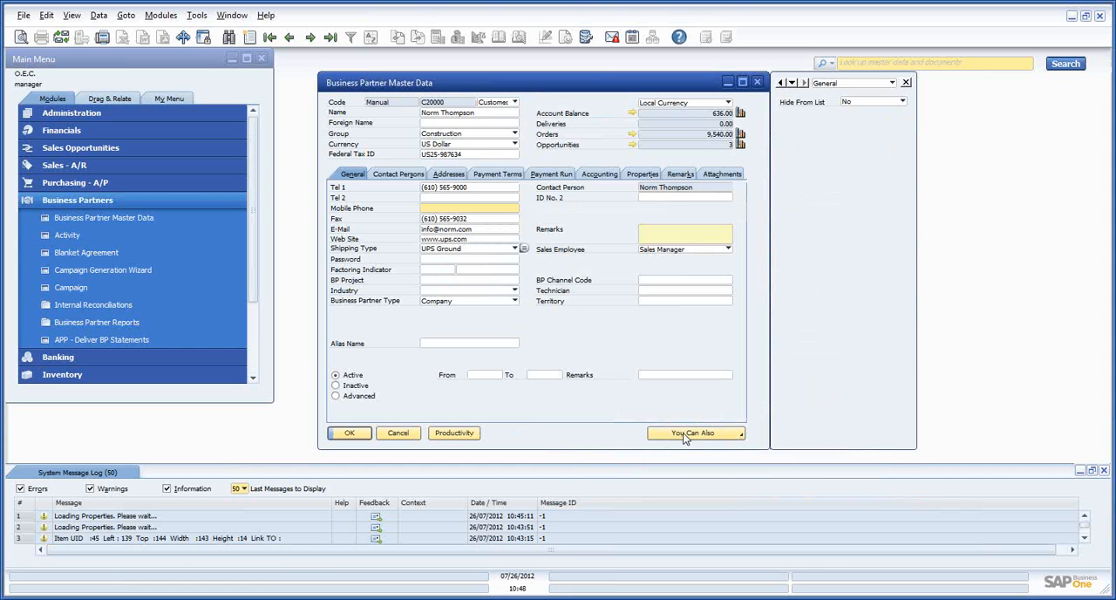
Test the Productivity button three times on the Business Partner Master Data form, dismissing the alert each time
{"action": "left_click", "coordinate": [450, 430]}
{"action": "left_click_drag", "start_coordinate": [606, 190], "coordinate": [653, 209]}
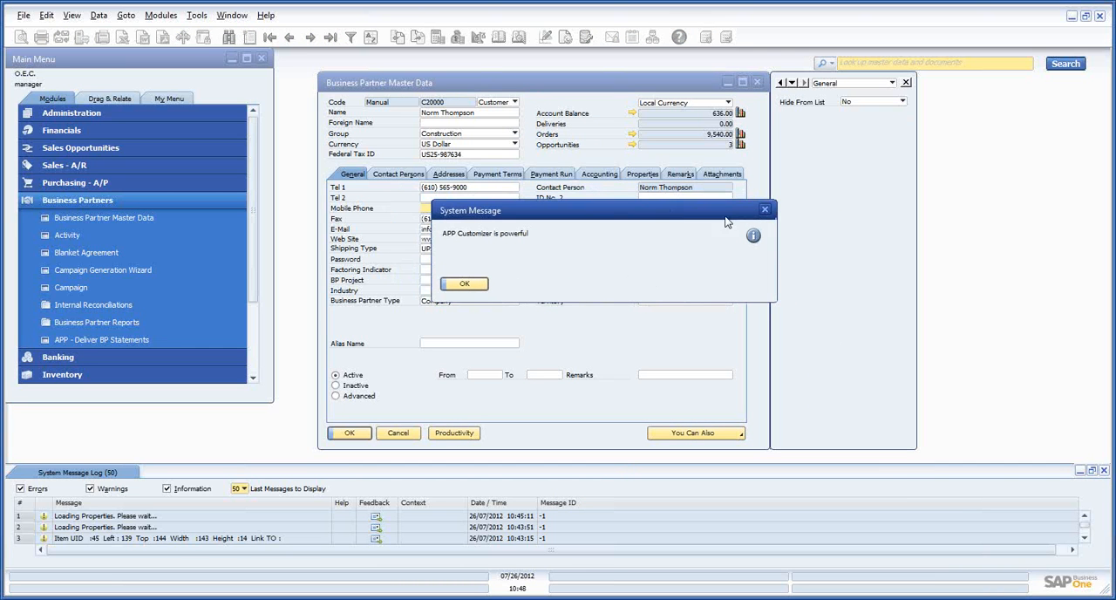
{"action": "left_click", "coordinate": [464, 284]}
{"action": "left_click", "coordinate": [454, 432]}
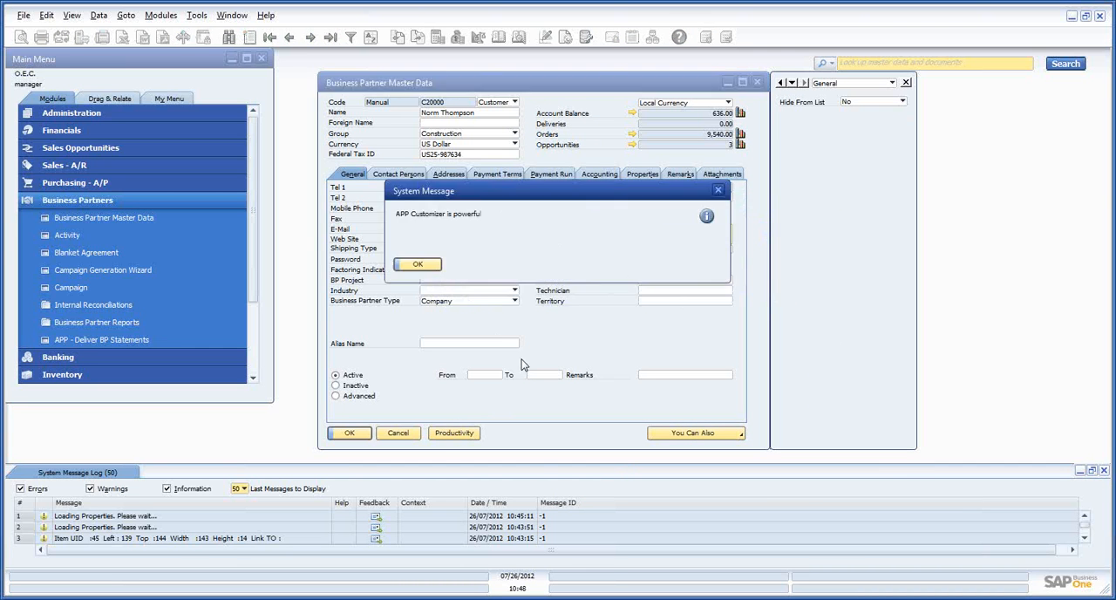
{"action": "left_click", "coordinate": [426, 266]}
{"action": "left_click", "coordinate": [445, 435]}
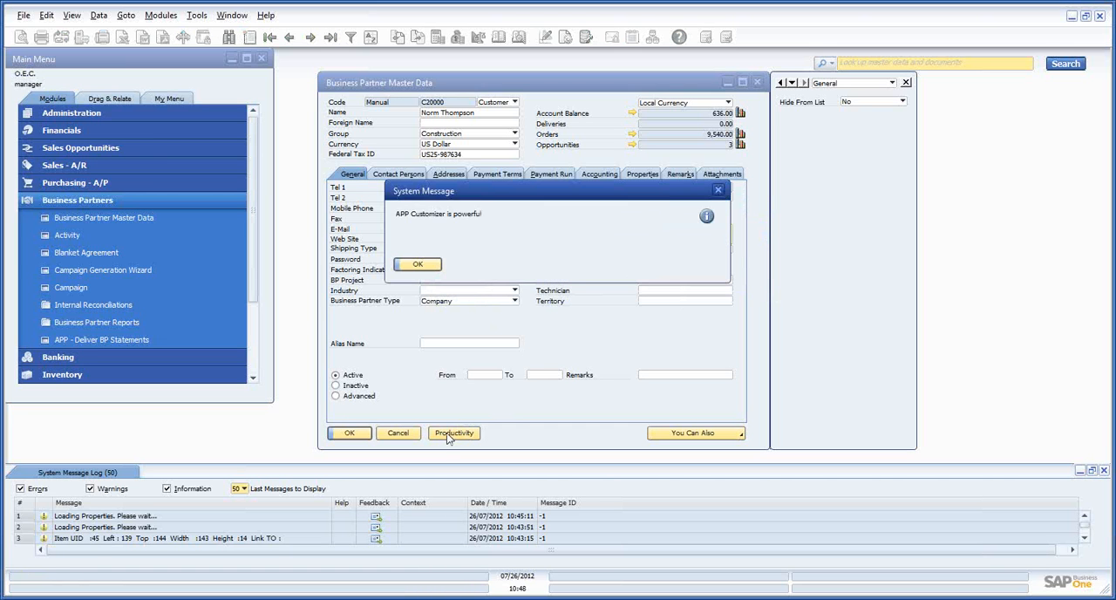
{"action": "left_click", "coordinate": [426, 268]}
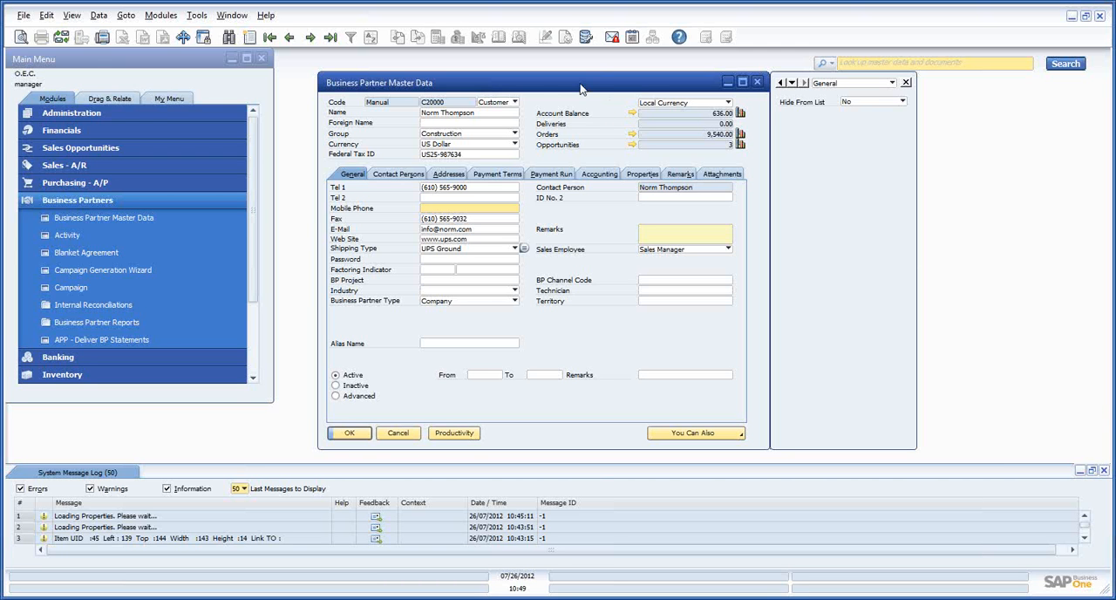
Switch to the PowerPoint slide show of APP Customizer Training_v2.ppt and show the Building Macros slide
{"action": "left_click_drag", "start_coordinate": [580, 88], "coordinate": [569, 85]}
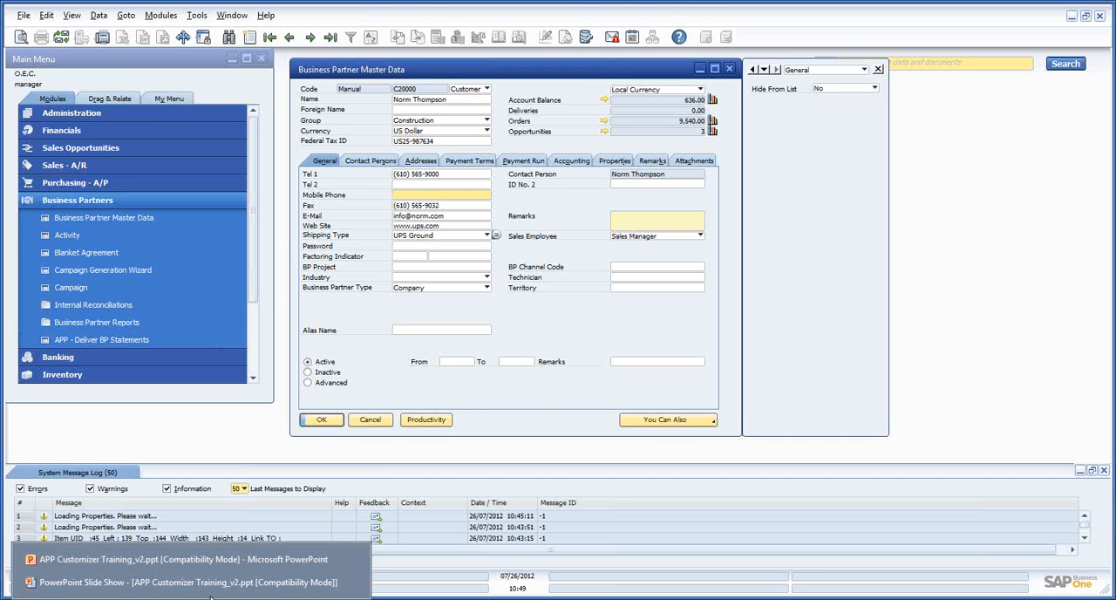
{"action": "left_click", "coordinate": [352, 581]}
{"action": "left_click", "coordinate": [486, 387]}
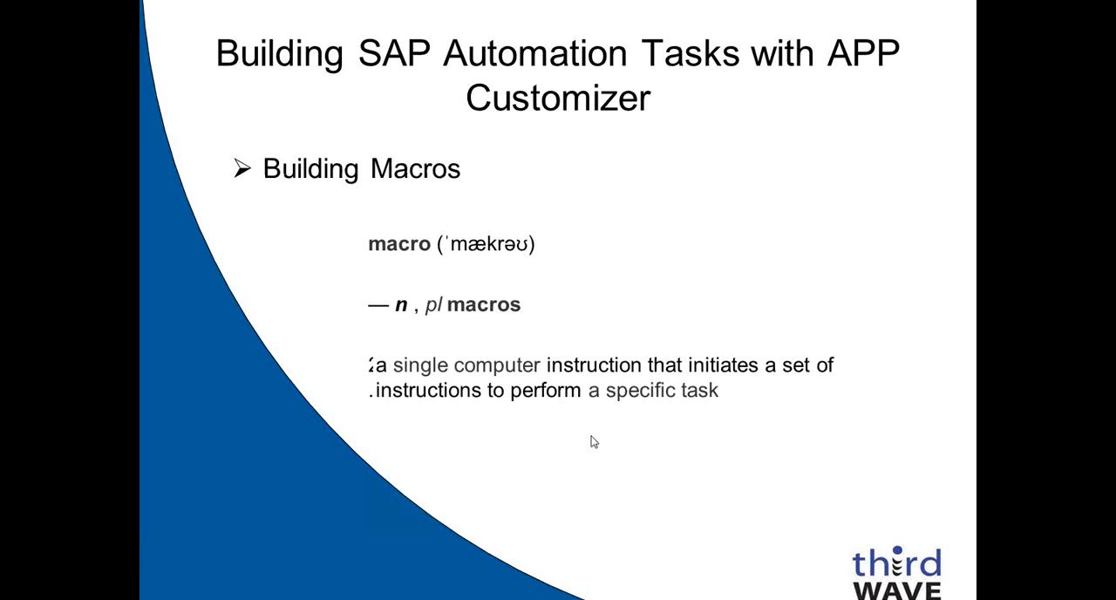
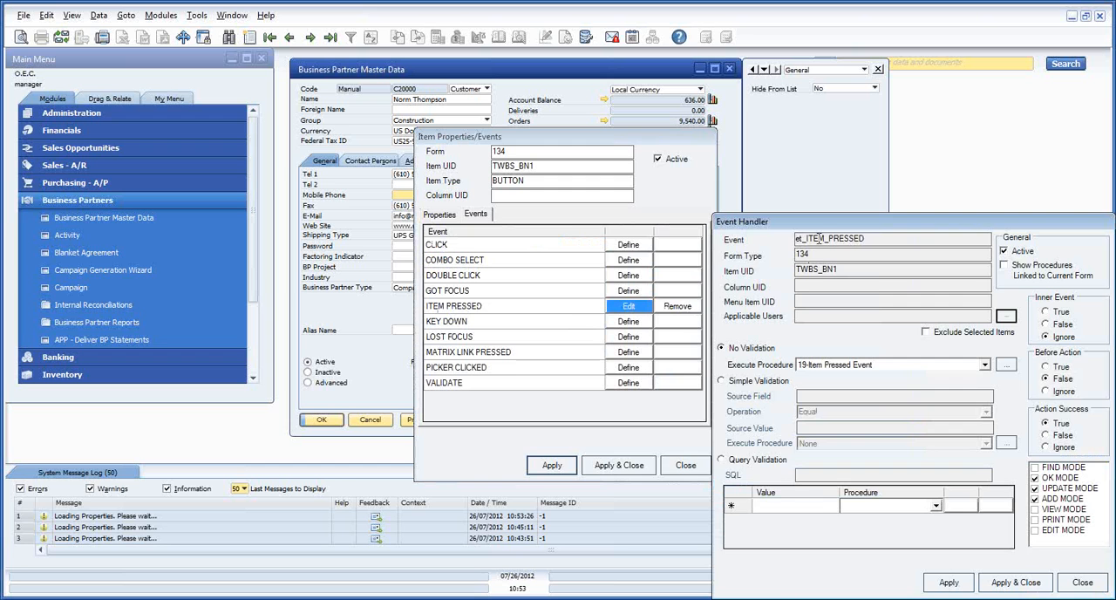
Open the Item Pressed Event procedure from the event handler and clear its alert message
{"action": "left_click_drag", "start_coordinate": [825, 224], "coordinate": [580, 142]}
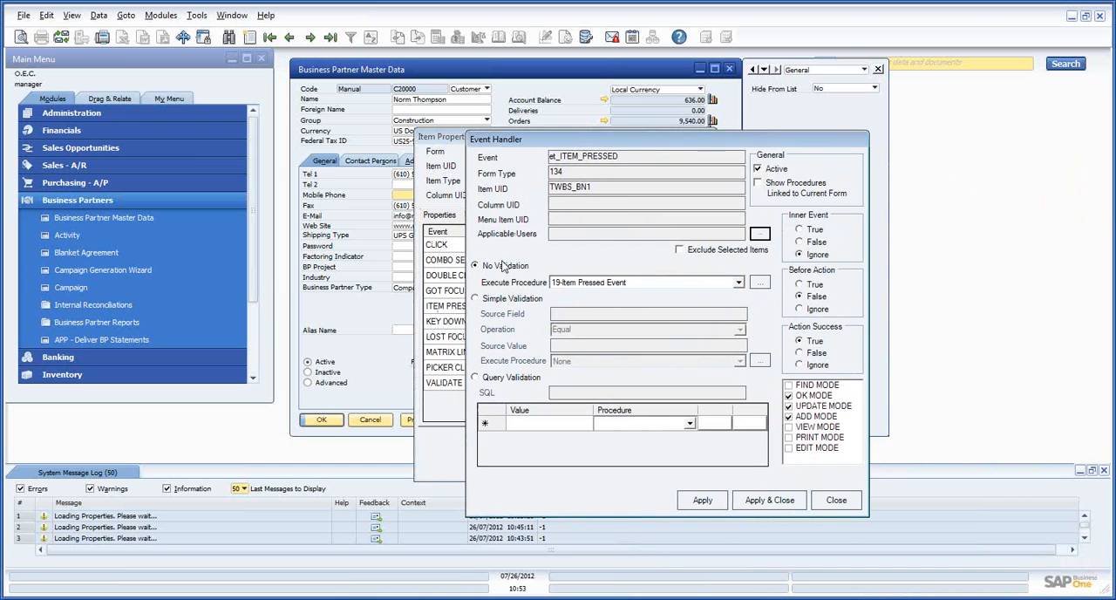
{"action": "left_click", "coordinate": [760, 282]}
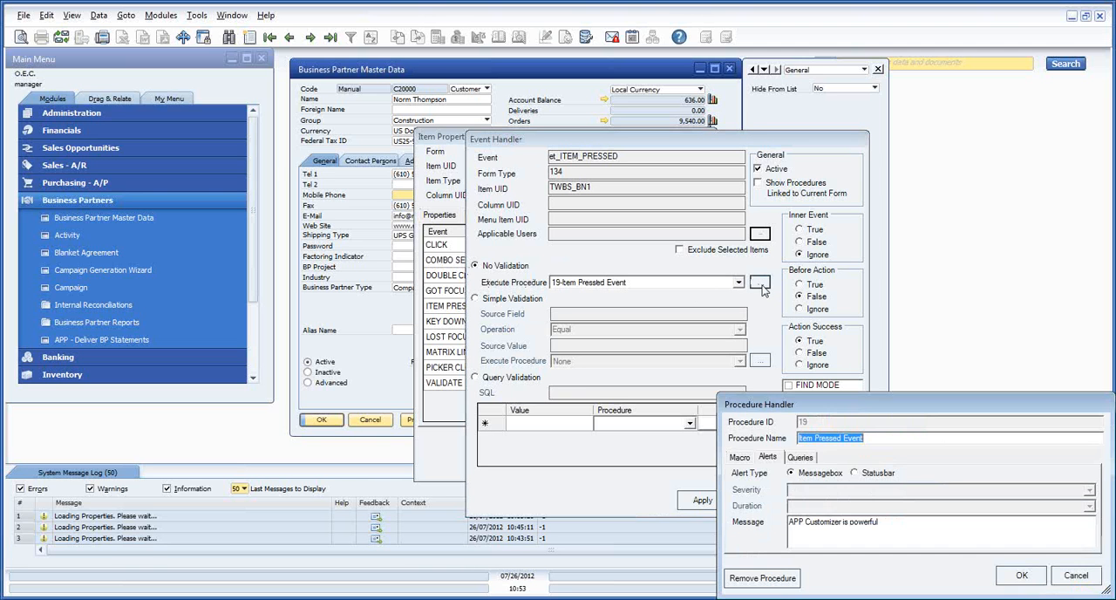
{"action": "left_click_drag", "start_coordinate": [858, 397], "coordinate": [622, 214]}
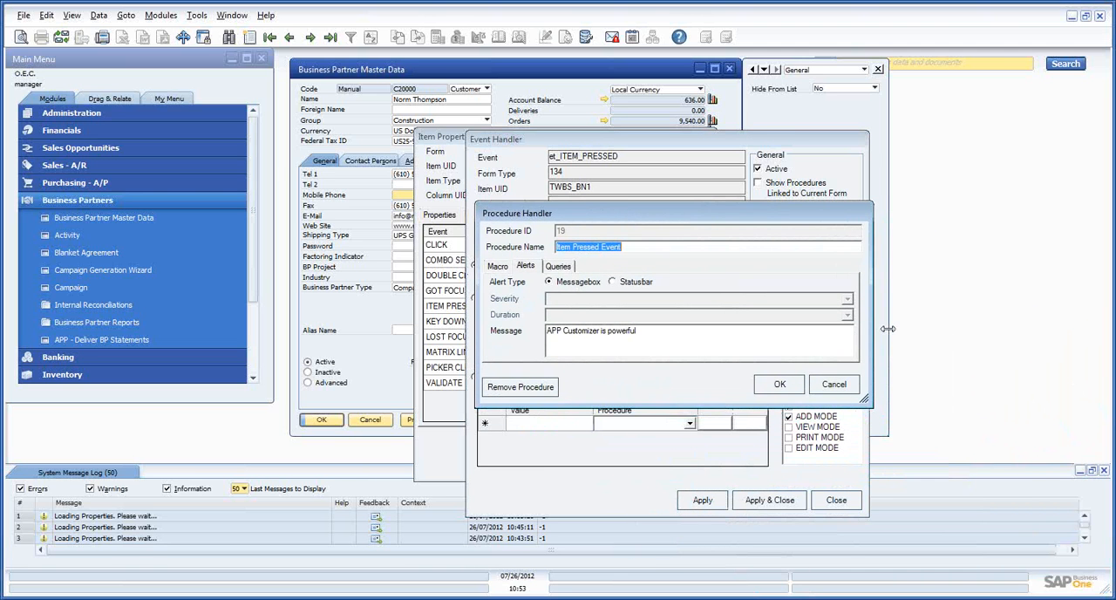
{"action": "left_click", "coordinate": [650, 337]}
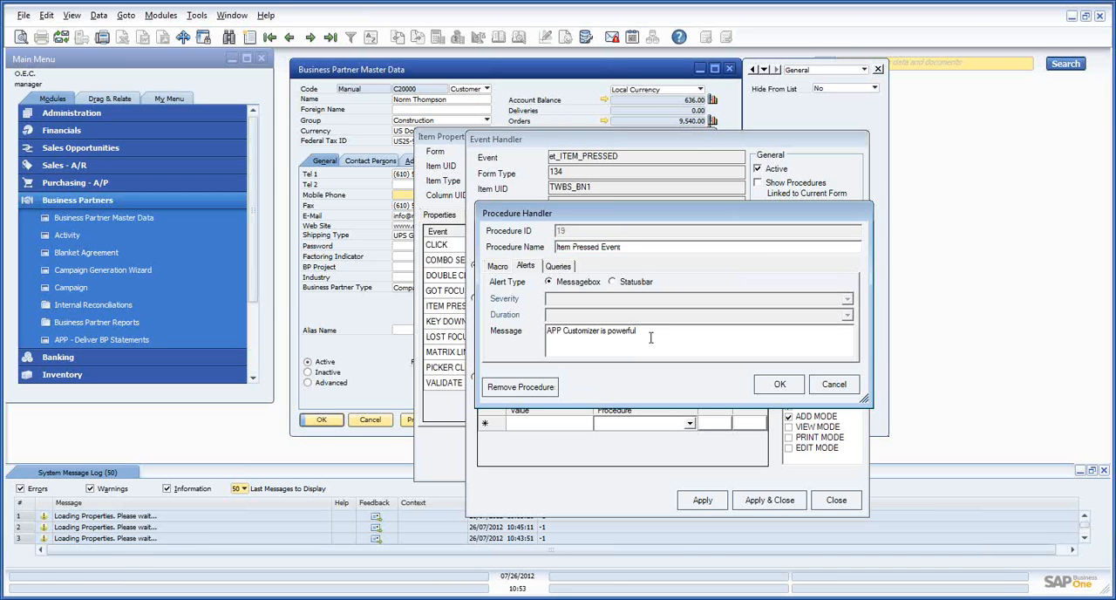
{"action": "left_click_drag", "start_coordinate": [650, 337], "coordinate": [327, 342]}
{"action": "key", "text": "Delete"}
Start recording a macro for the procedure and copy the BP Code item from the Business Partner Master Data form with APP Customizer
{"action": "left_click", "coordinate": [497, 267]}
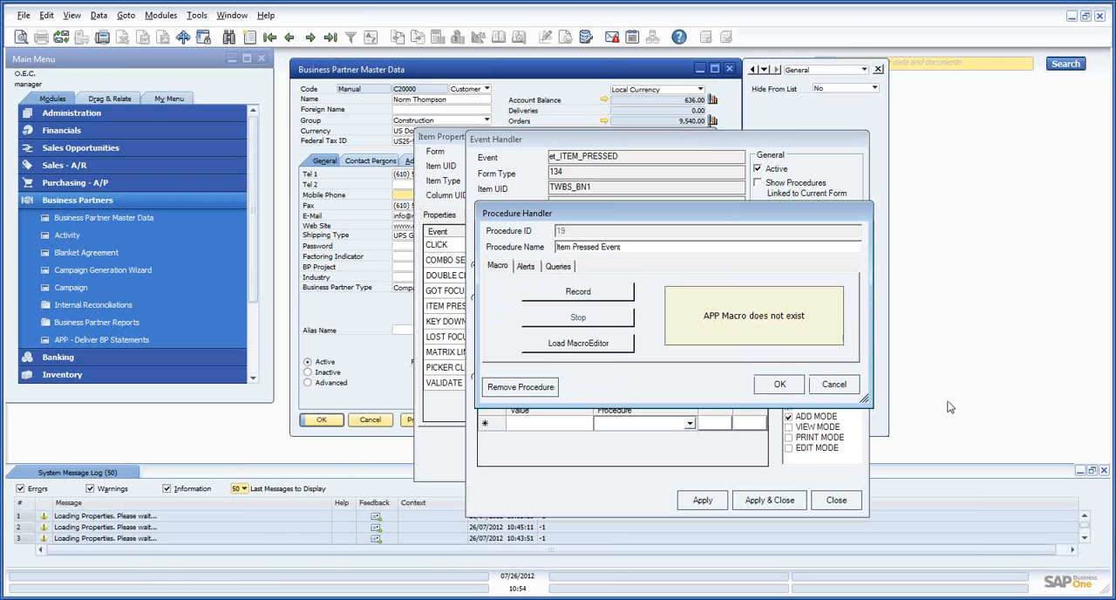
{"action": "left_click", "coordinate": [584, 296]}
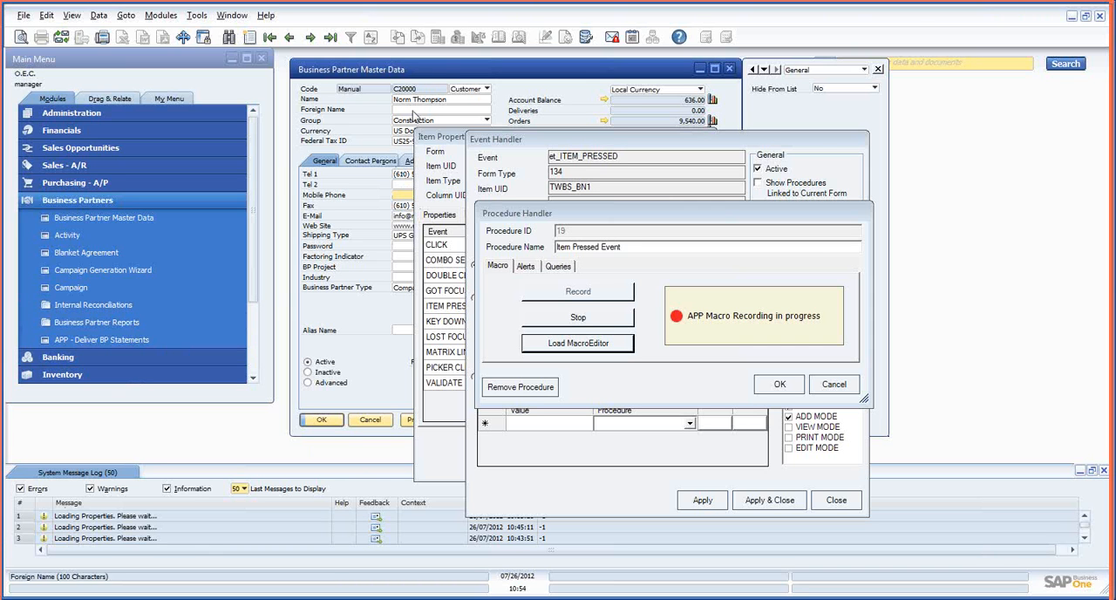
{"action": "left_click", "coordinate": [440, 77]}
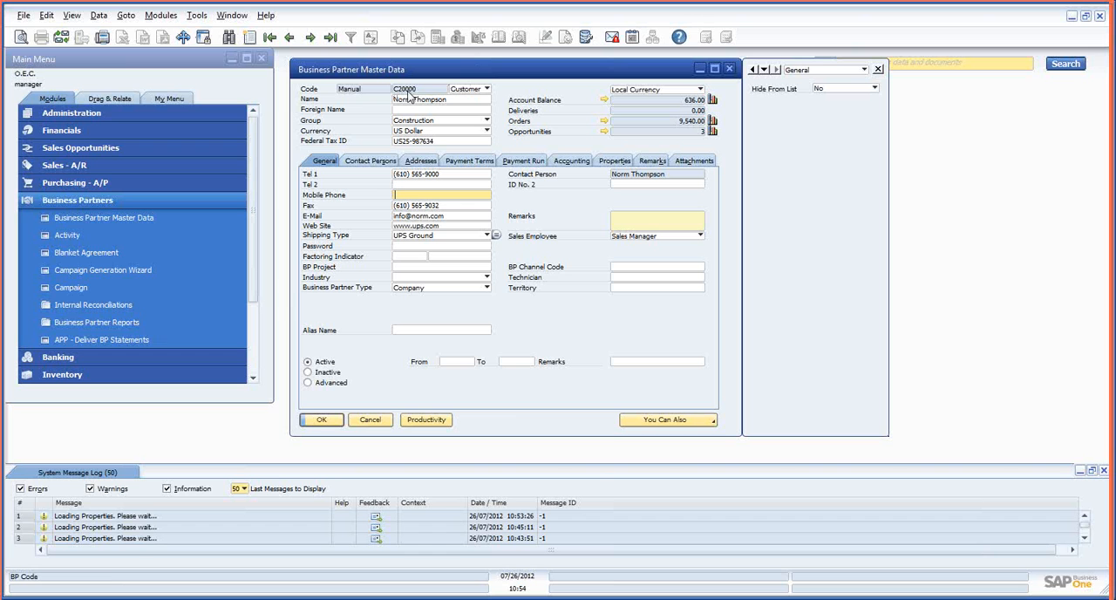
{"action": "right_click", "coordinate": [423, 91]}
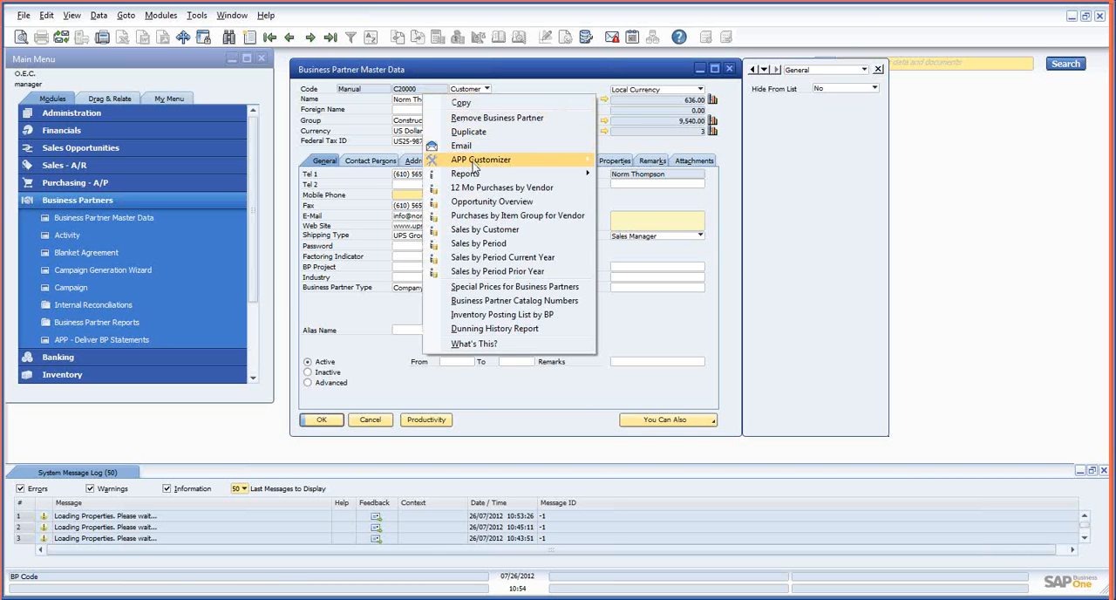
{"action": "mouse_move", "coordinate": [472, 163]}
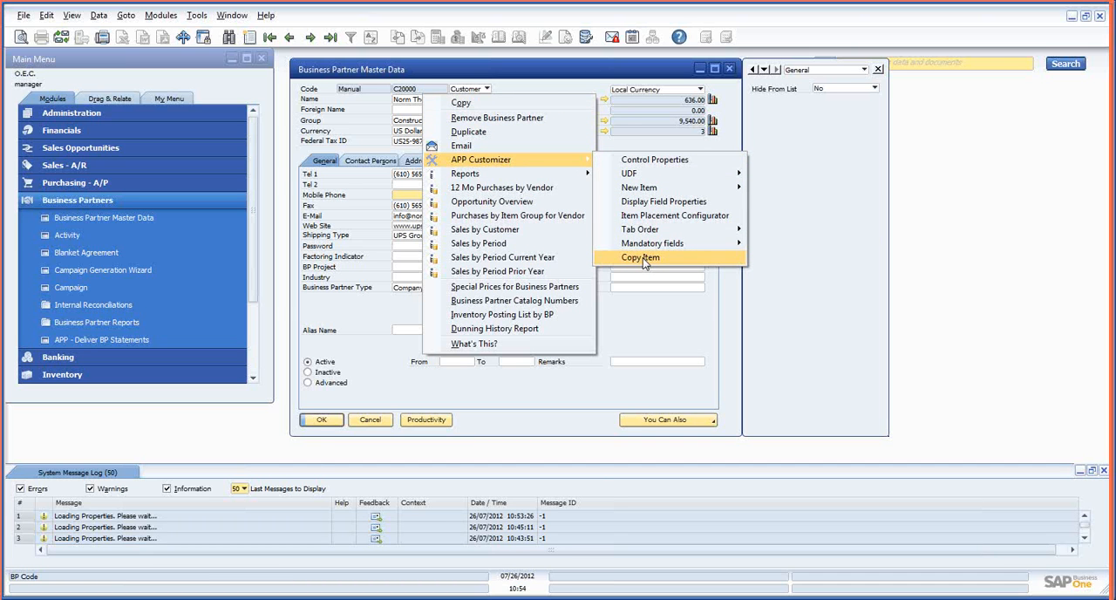
{"action": "left_click", "coordinate": [644, 259]}
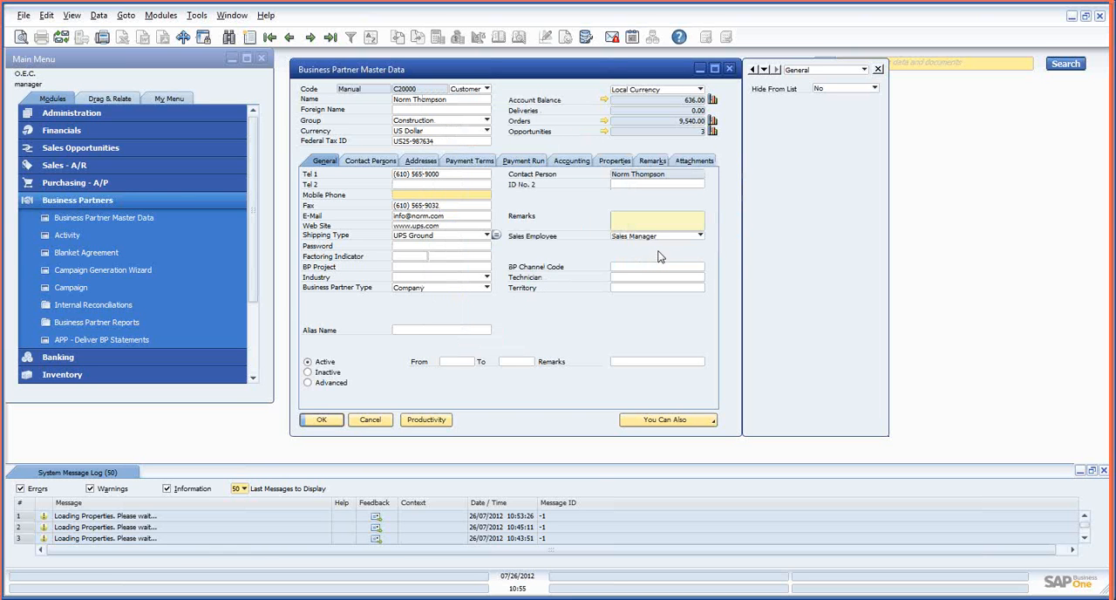
Turn on the System Information display and open a new Sales Order from the Sales - A/R module, placed clear of the master data header
{"action": "left_click", "coordinate": [164, 18]}
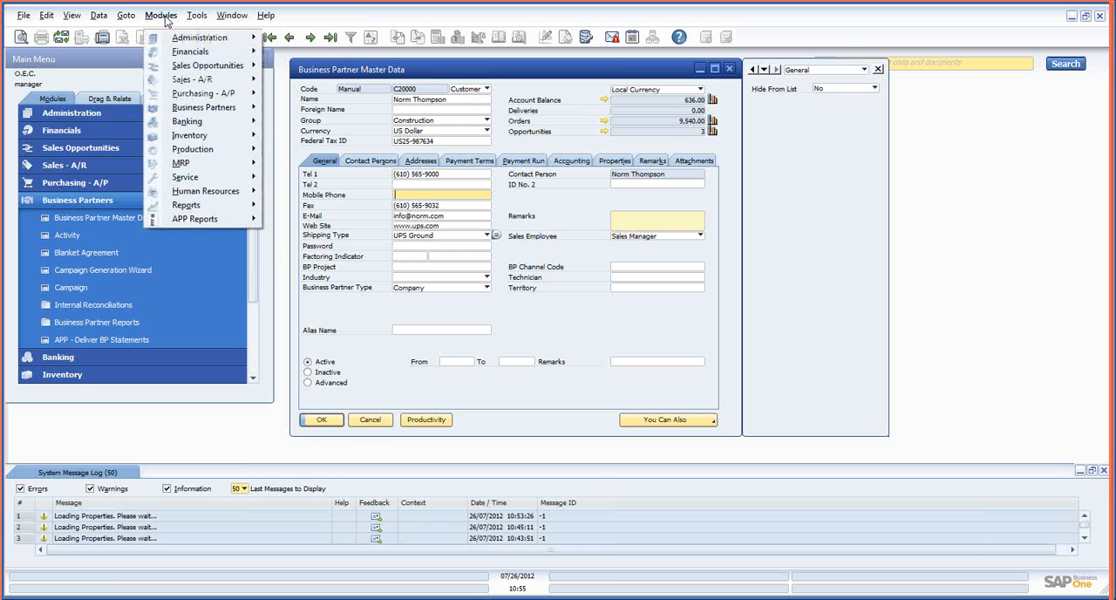
{"action": "mouse_move", "coordinate": [183, 82]}
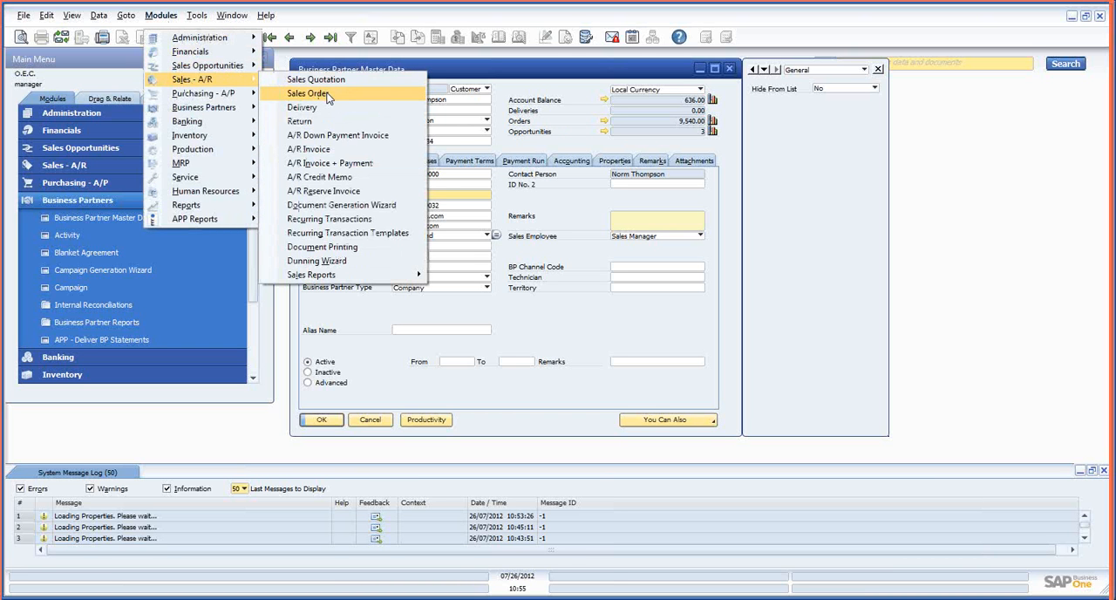
{"action": "left_click", "coordinate": [74, 16]}
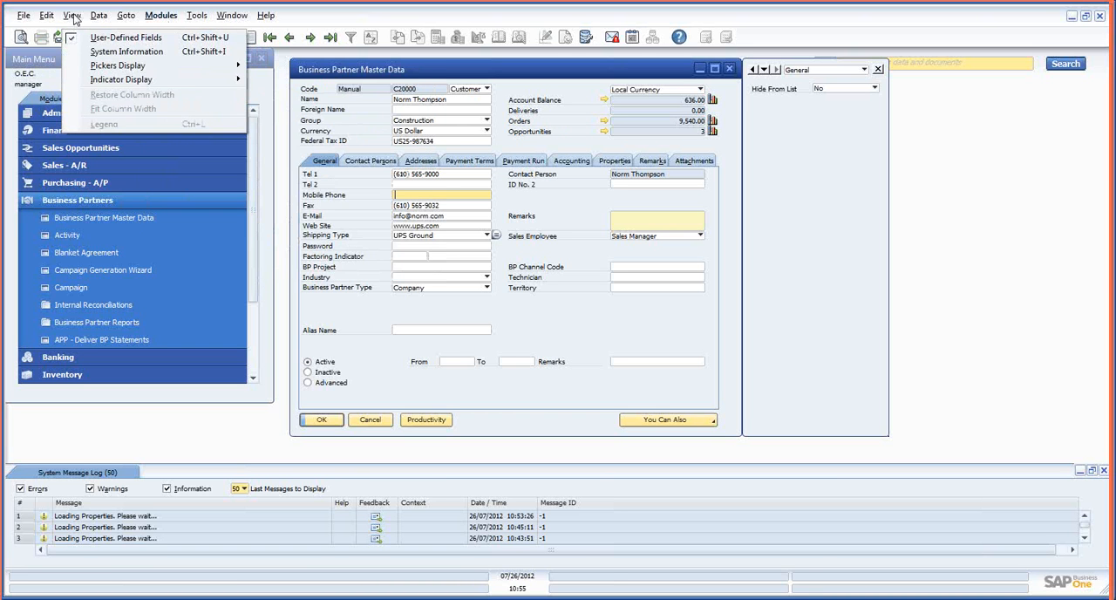
{"action": "left_click", "coordinate": [90, 52]}
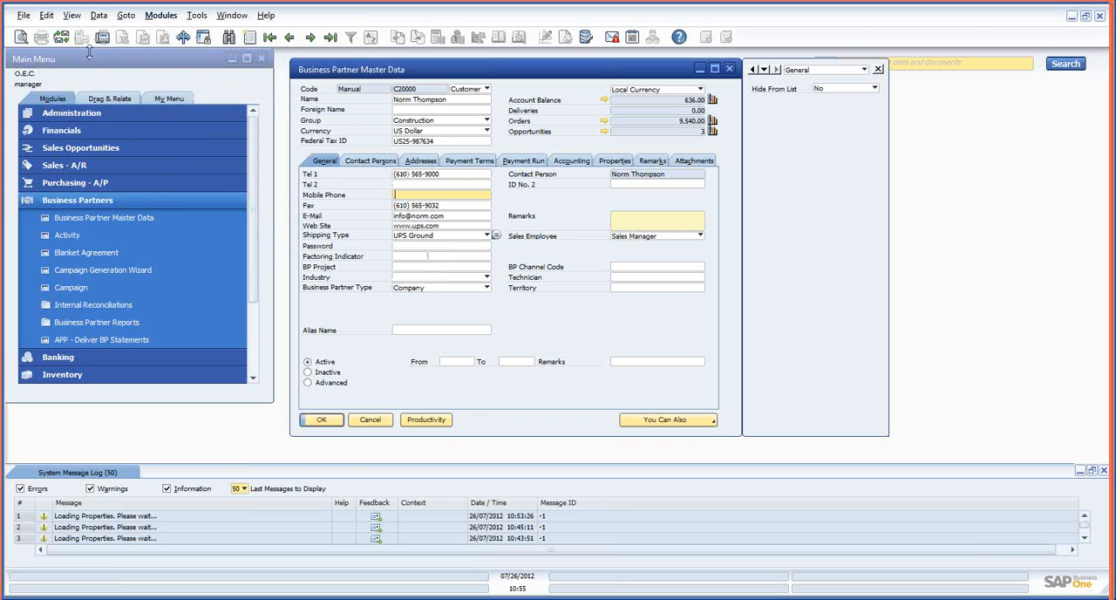
{"action": "left_click", "coordinate": [162, 16]}
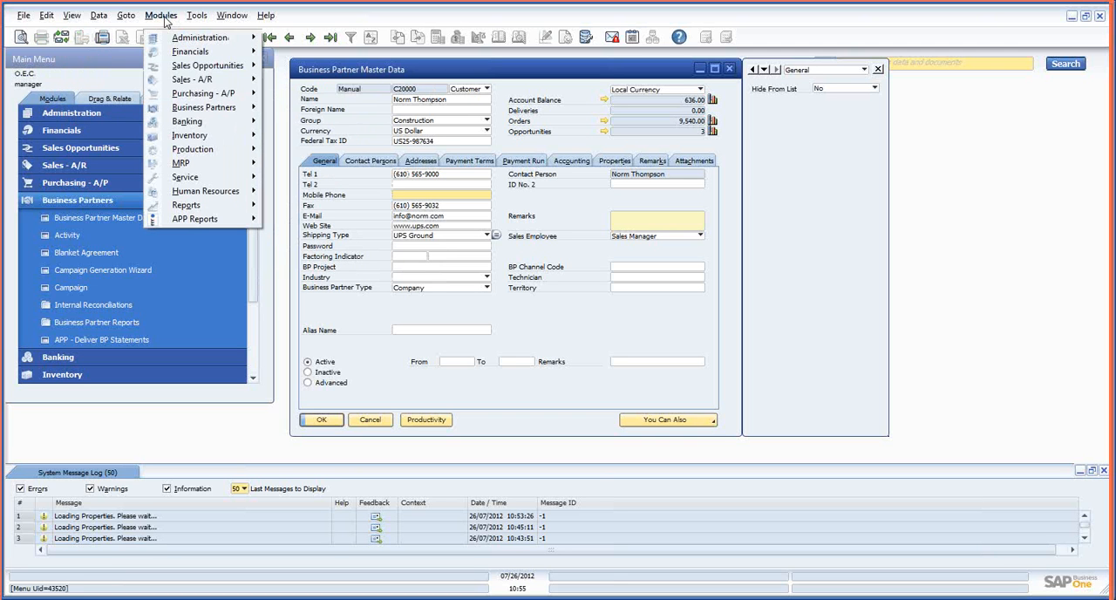
{"action": "mouse_move", "coordinate": [185, 85]}
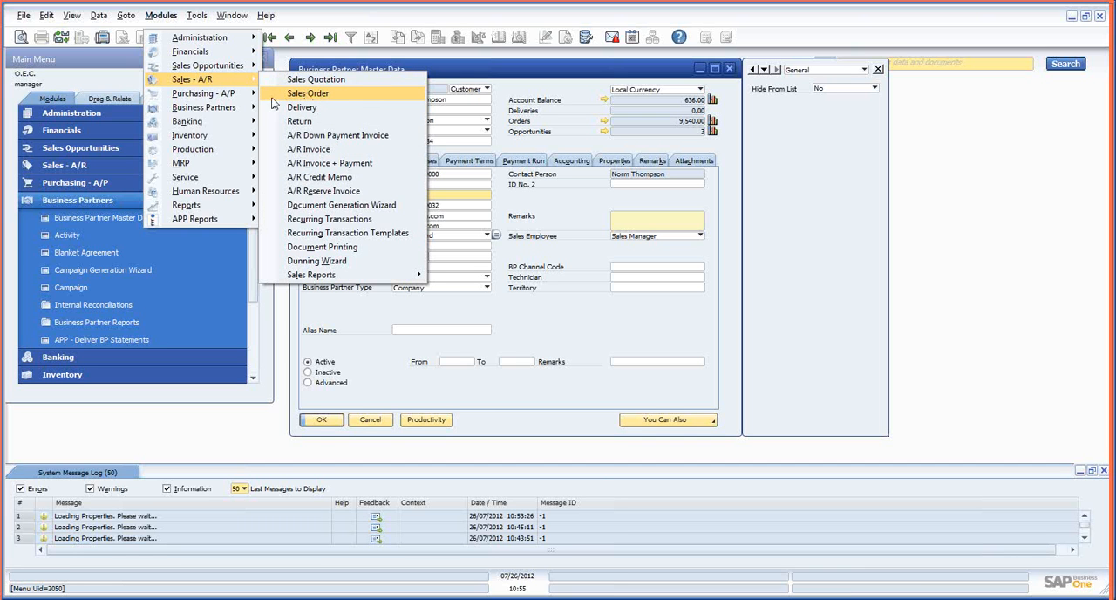
{"action": "left_click", "coordinate": [297, 95]}
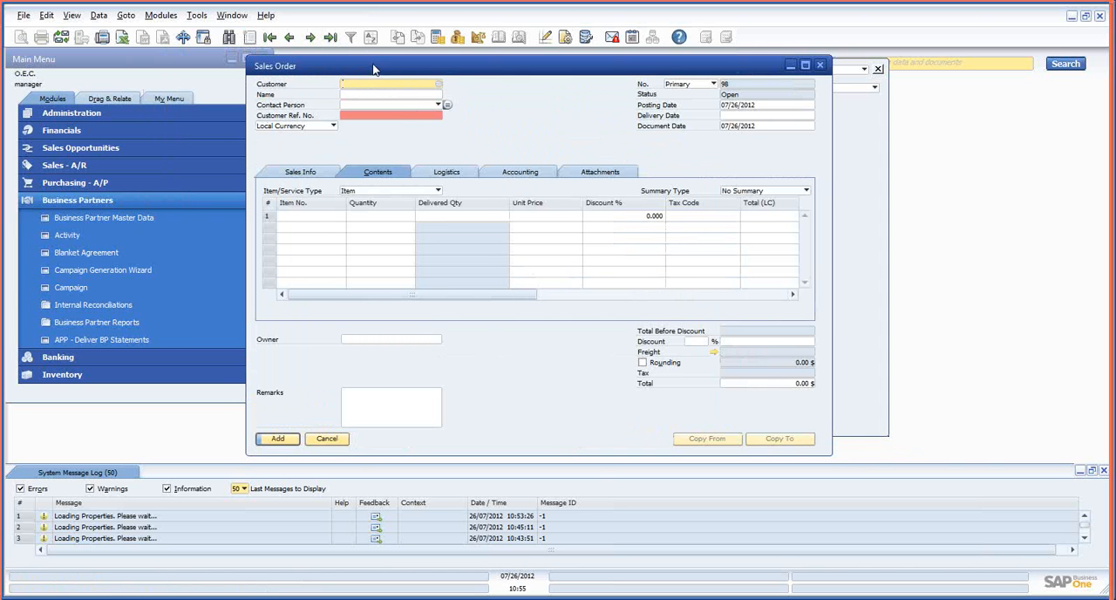
{"action": "left_click_drag", "start_coordinate": [373, 67], "coordinate": [390, 126]}
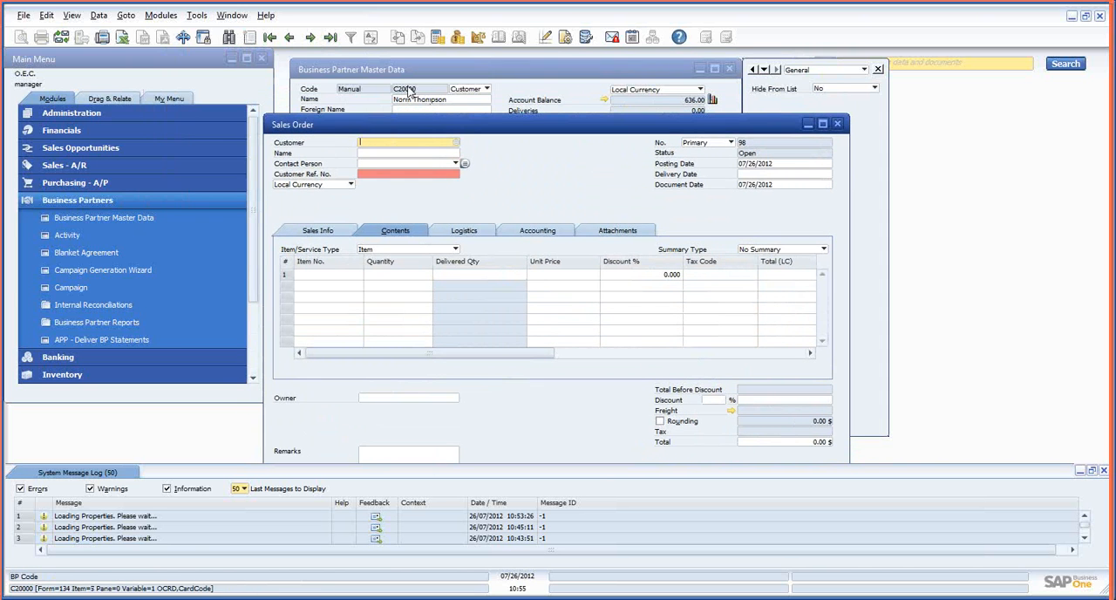
Paste the copied CardCode item into the sales order's Customer field, and place the cursor in the first row's Item No. cell
{"action": "right_click", "coordinate": [367, 143]}
{"action": "mouse_move", "coordinate": [402, 175]}
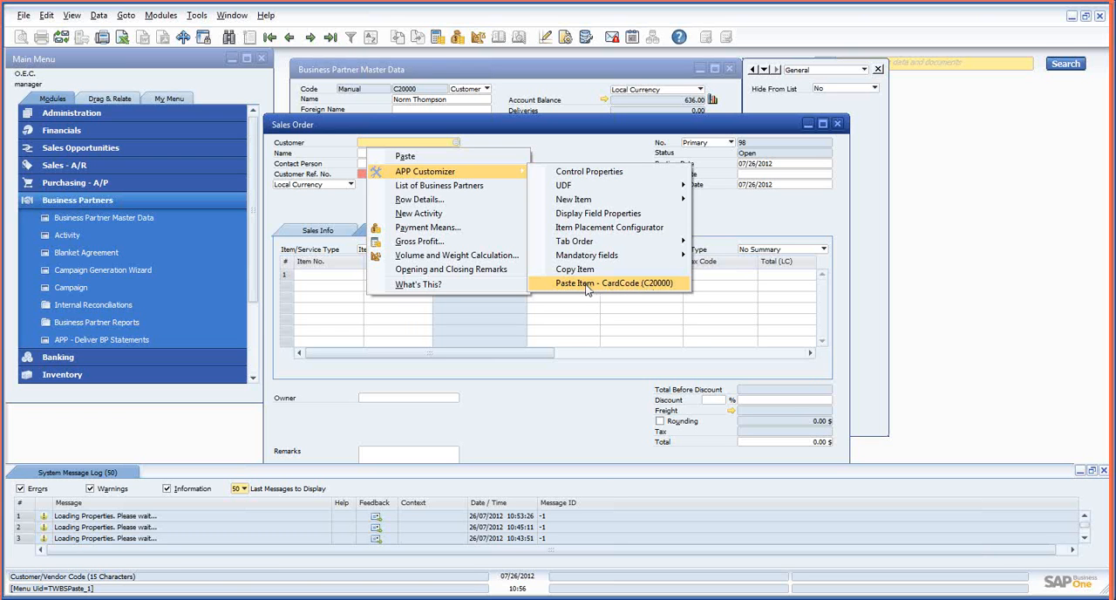
{"action": "left_click", "coordinate": [586, 283]}
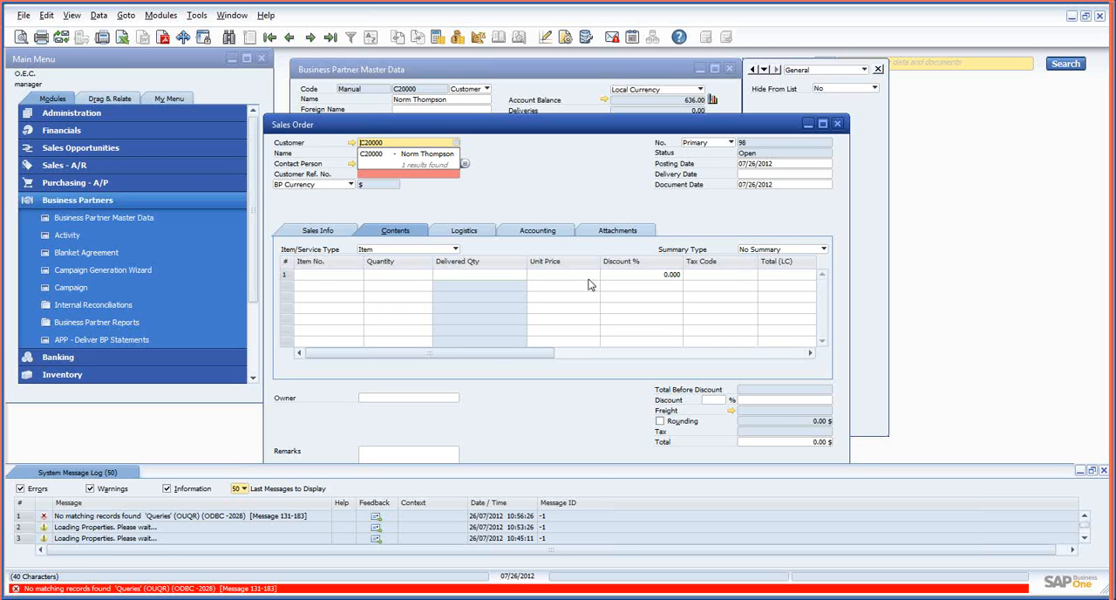
{"action": "key", "text": "Tab"}
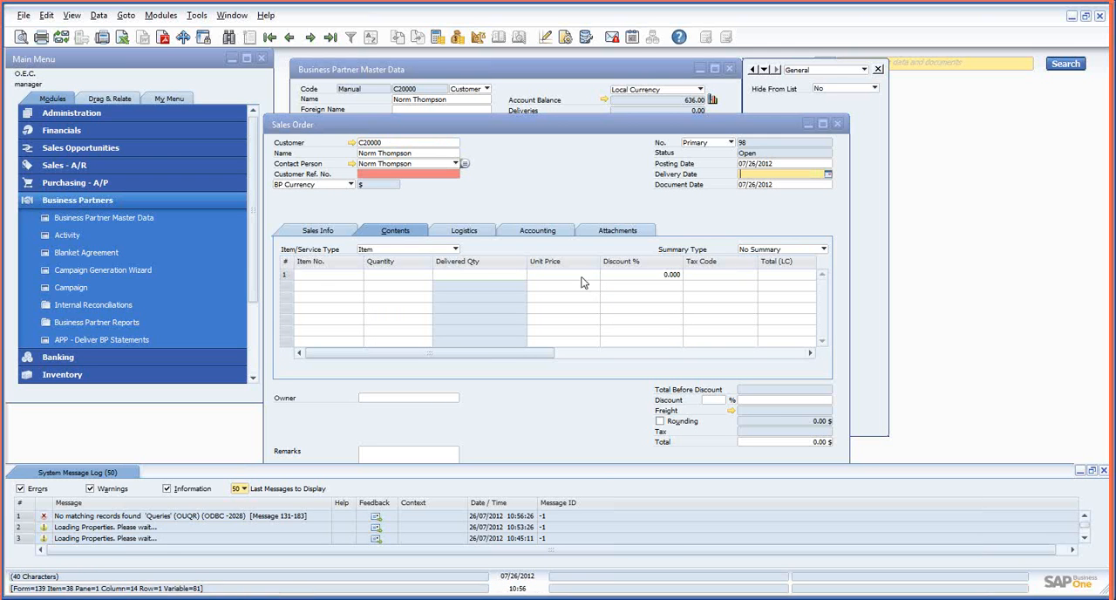
{"action": "left_click", "coordinate": [314, 274]}
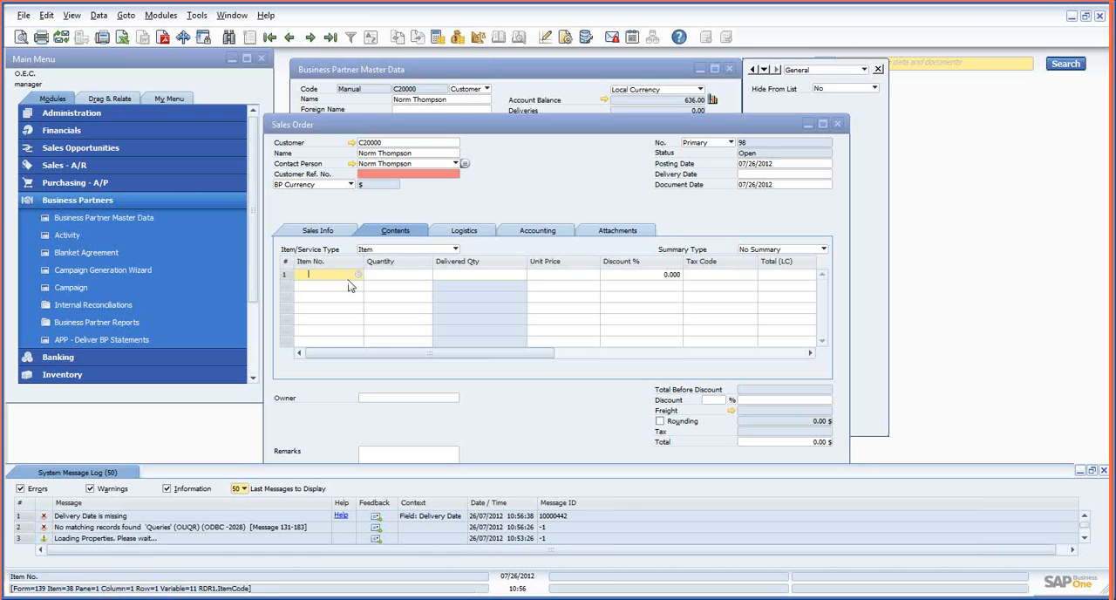
Return to the Procedure Handler, stop the macro recording, and widen the Action Types column in the Macro Editor
{"action": "mouse_move", "coordinate": [321, 598]}
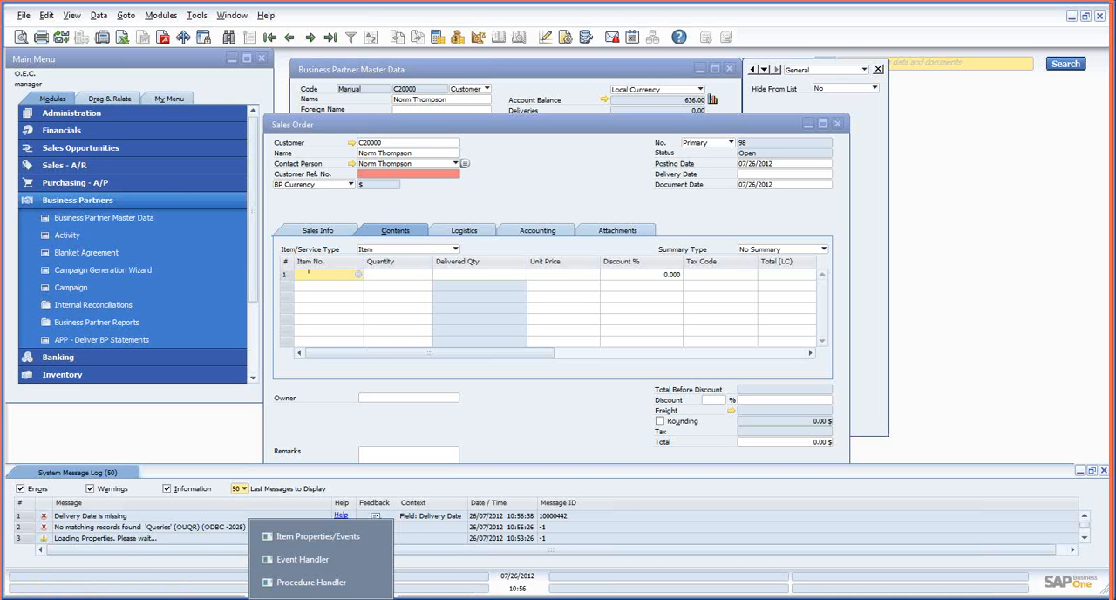
{"action": "left_click", "coordinate": [312, 582]}
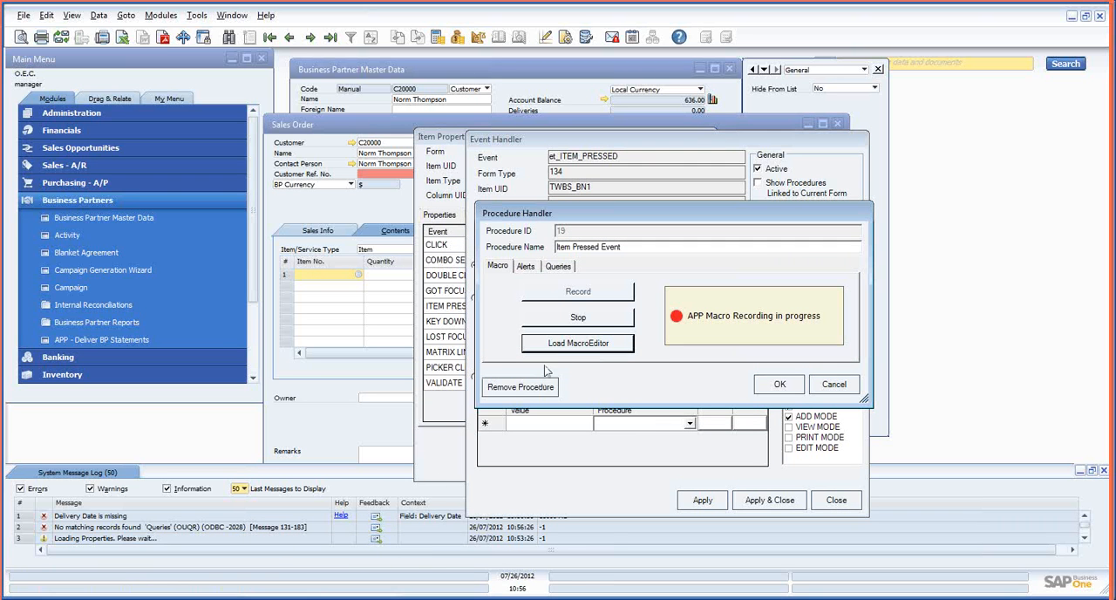
{"action": "left_click", "coordinate": [597, 319]}
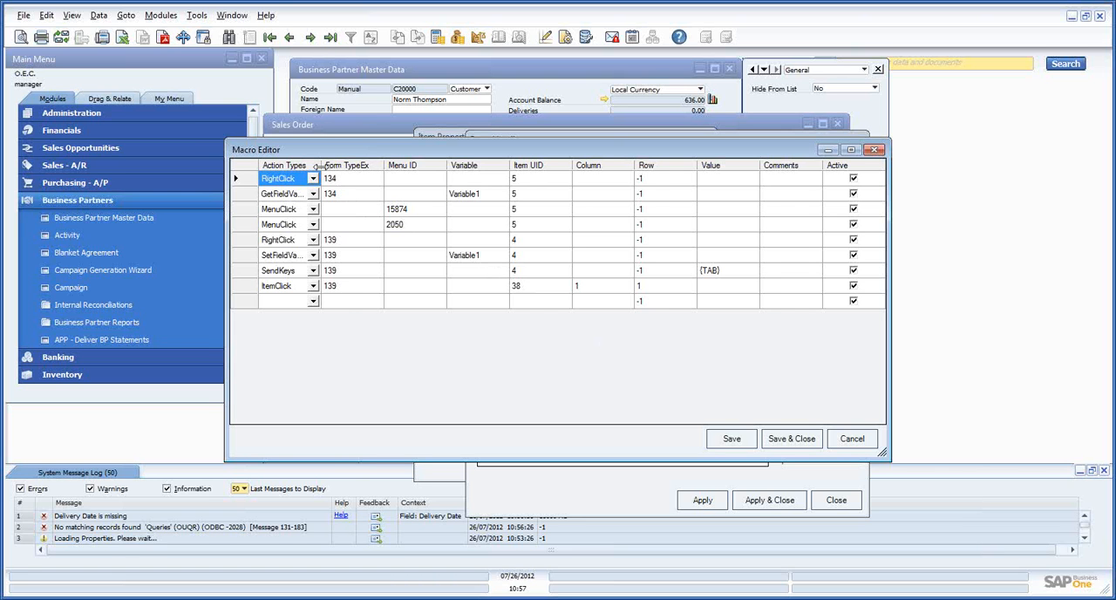
{"action": "left_click_drag", "start_coordinate": [320, 166], "coordinate": [348, 165]}
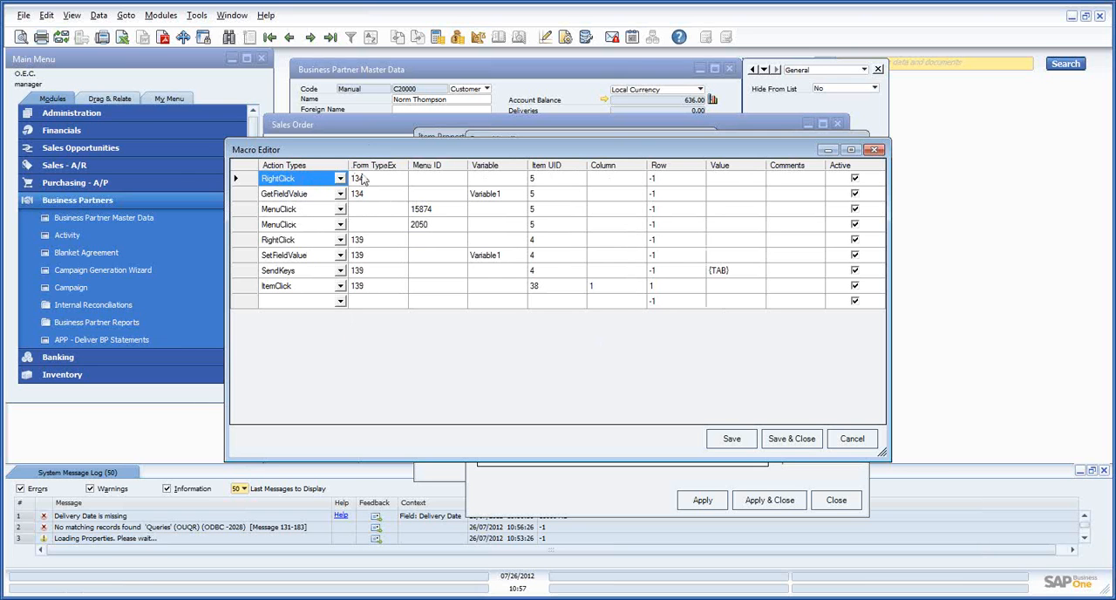
{"action": "mouse_move", "coordinate": [407, 93]}
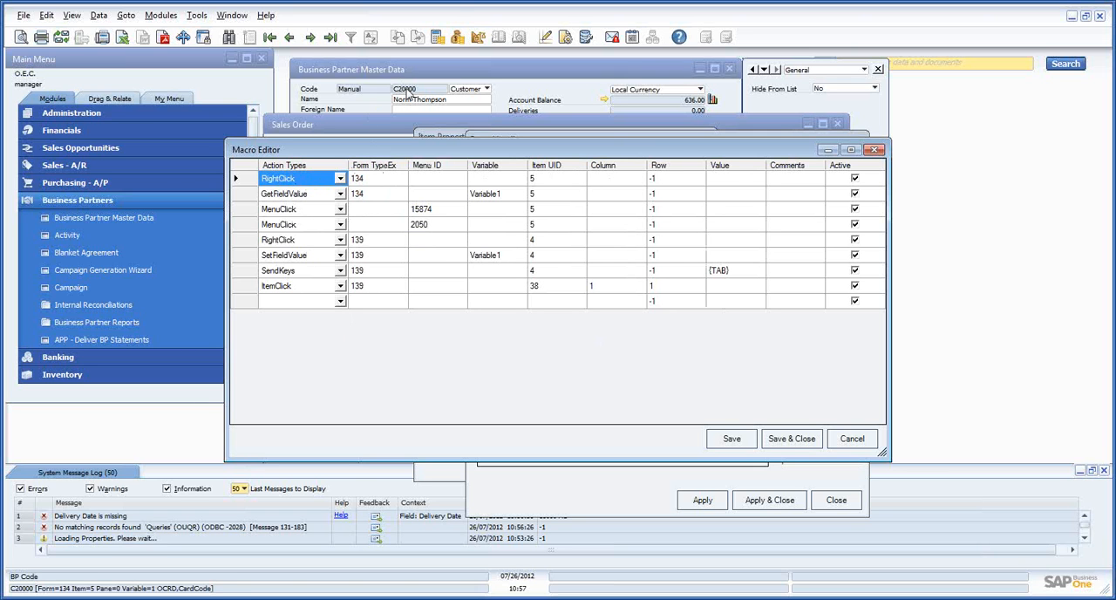